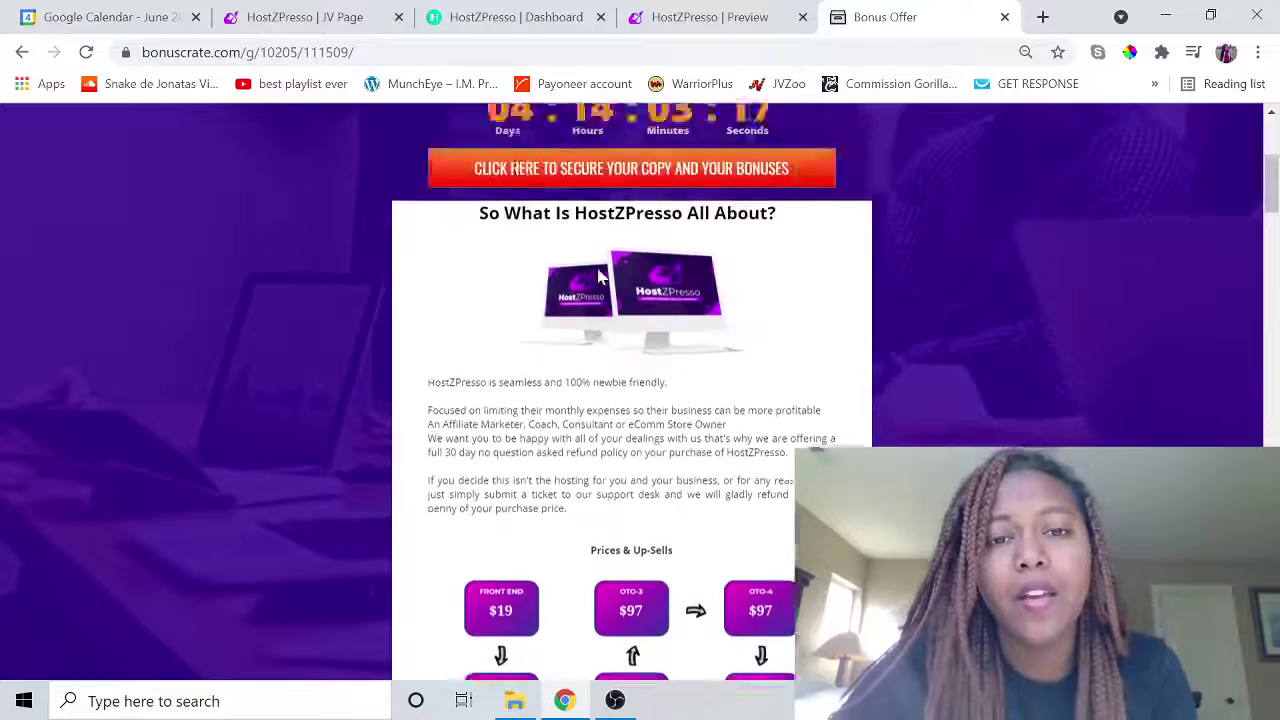
Examine the HostZPresso bonus page's pricing and key benefits, the dashboard's domain connection instructions, and the preview page.
scroll(600, 278, down, 2)
scroll(598, 277, down, 8)
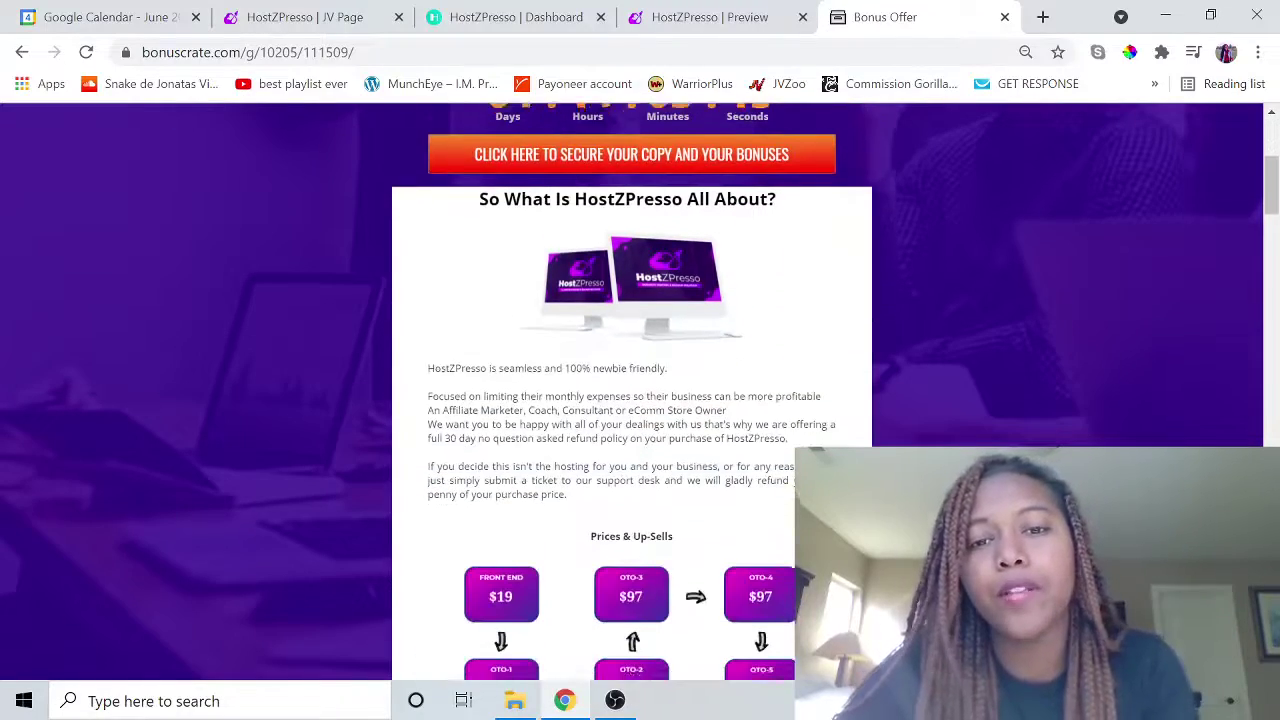
scroll(598, 277, down, 1)
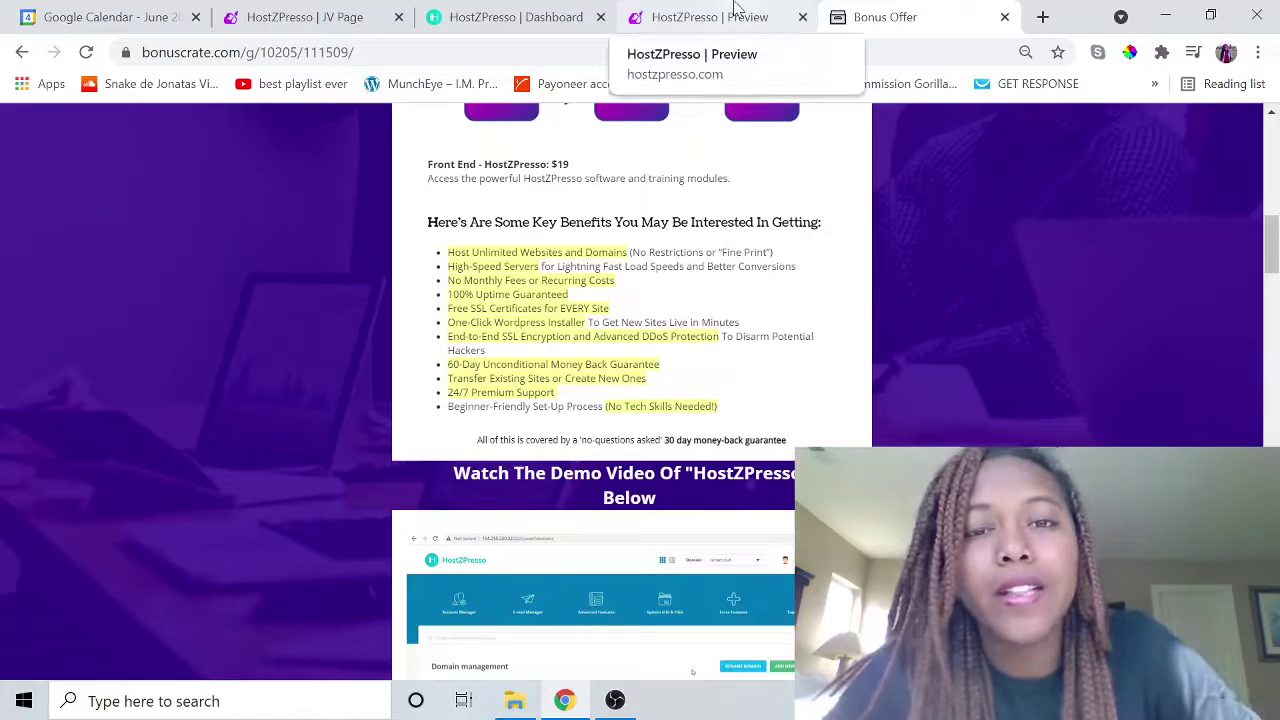
click(524, 12)
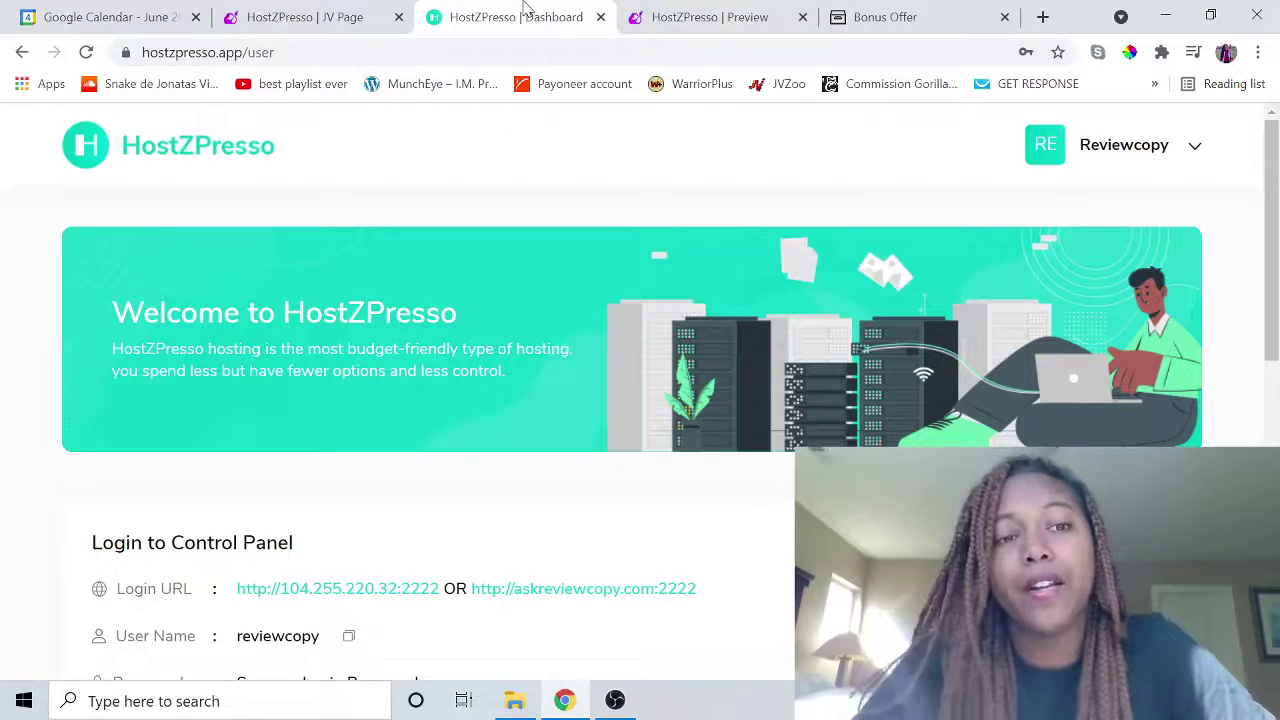
scroll(567, 321, down, 7)
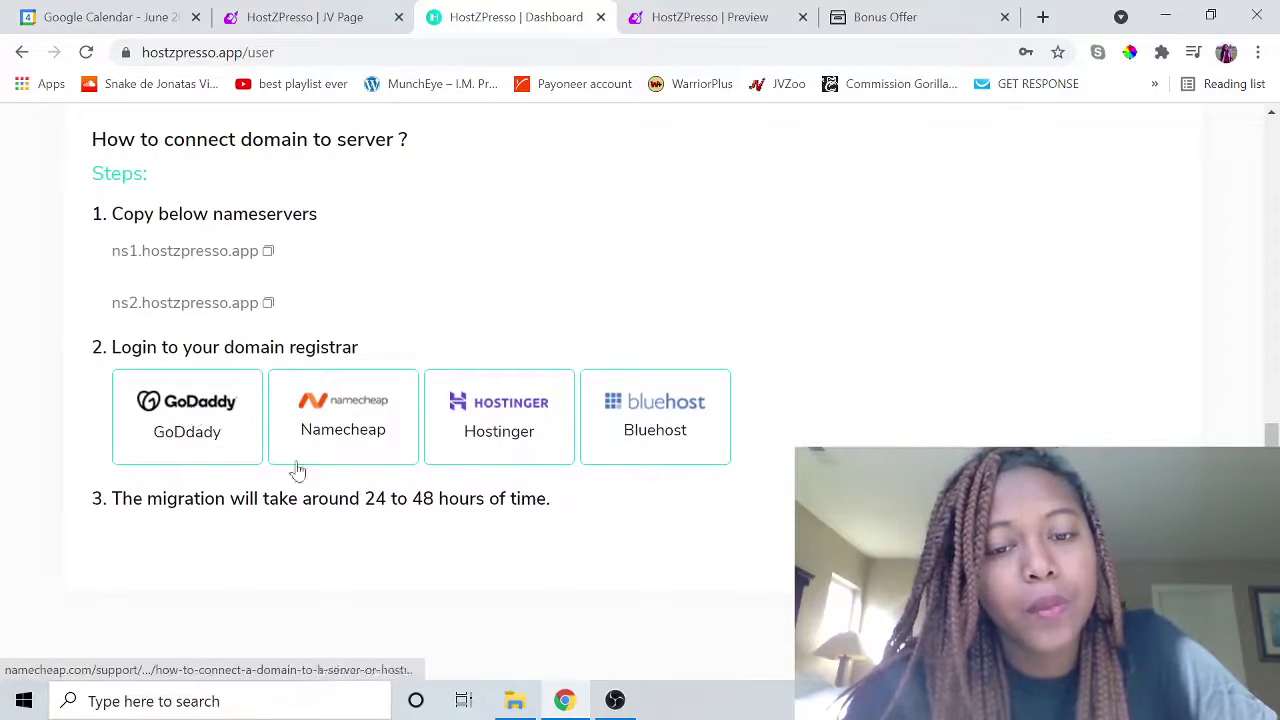
scroll(600, 286, up, 5)
scroll(578, 286, up, 2)
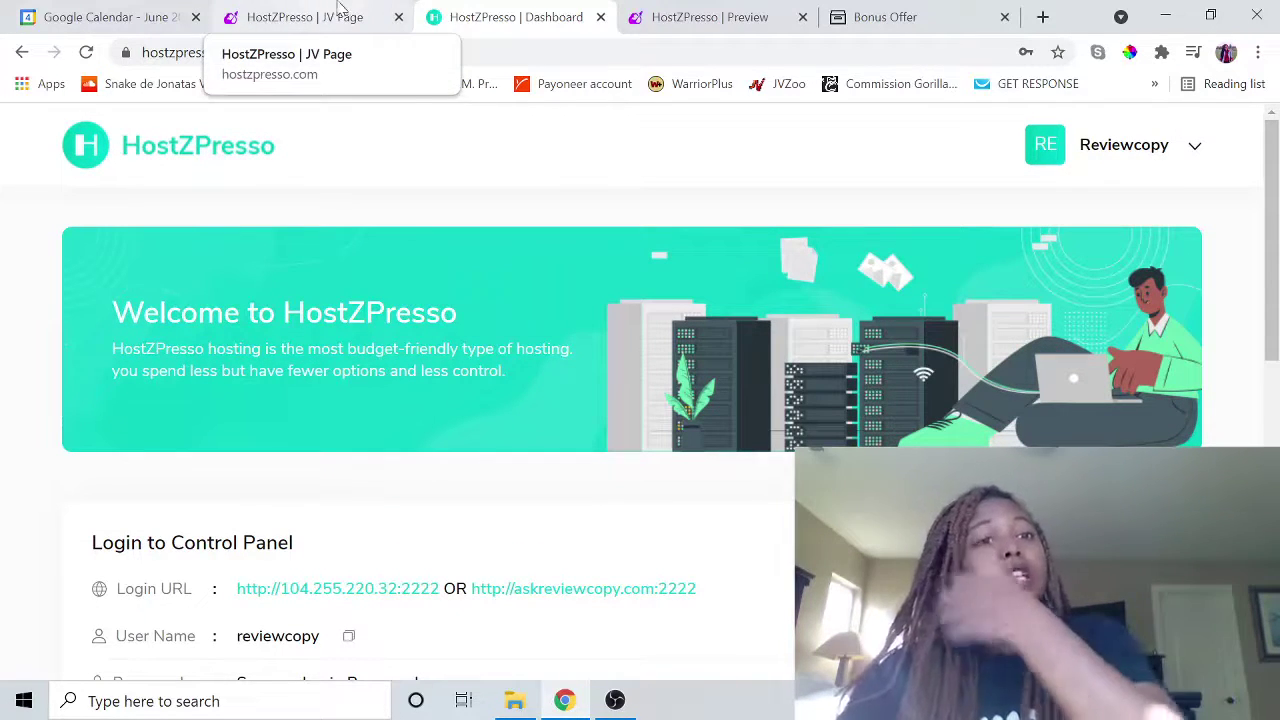
click(765, 12)
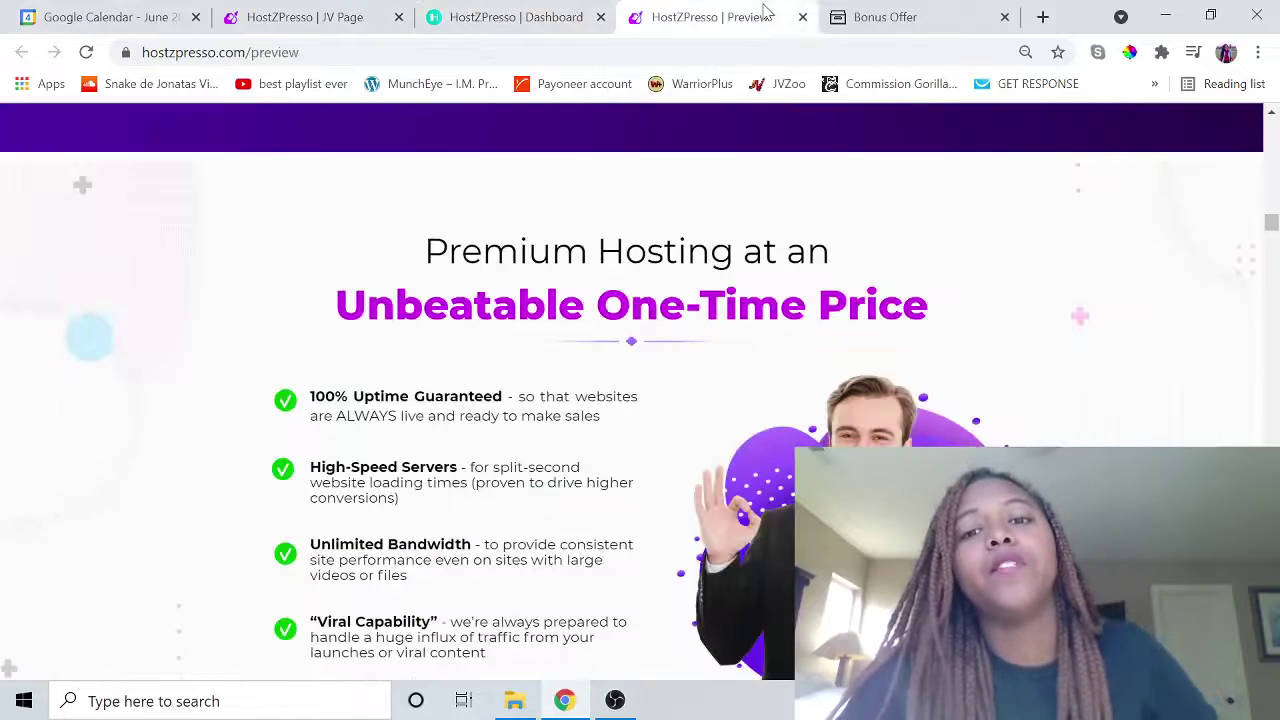
click(934, 10)
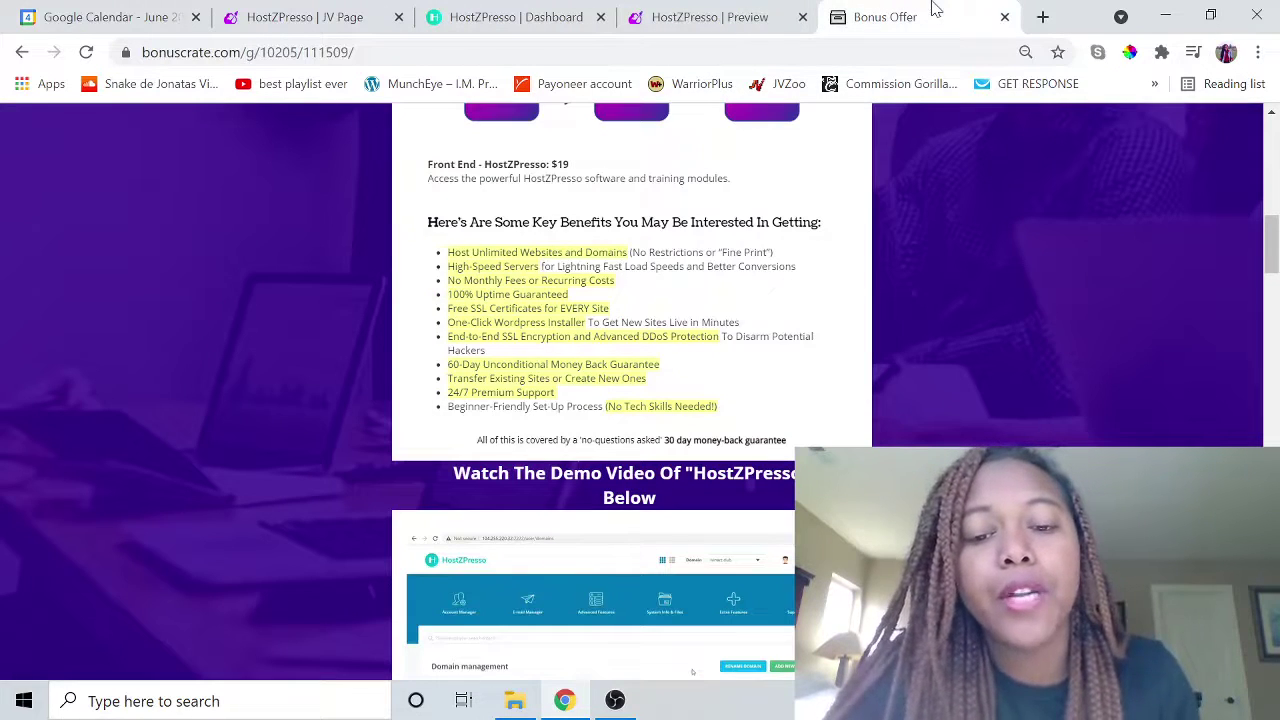
Play the HostZPresso demo video on the bonus page in full screen.
scroll(928, 190, down, 3)
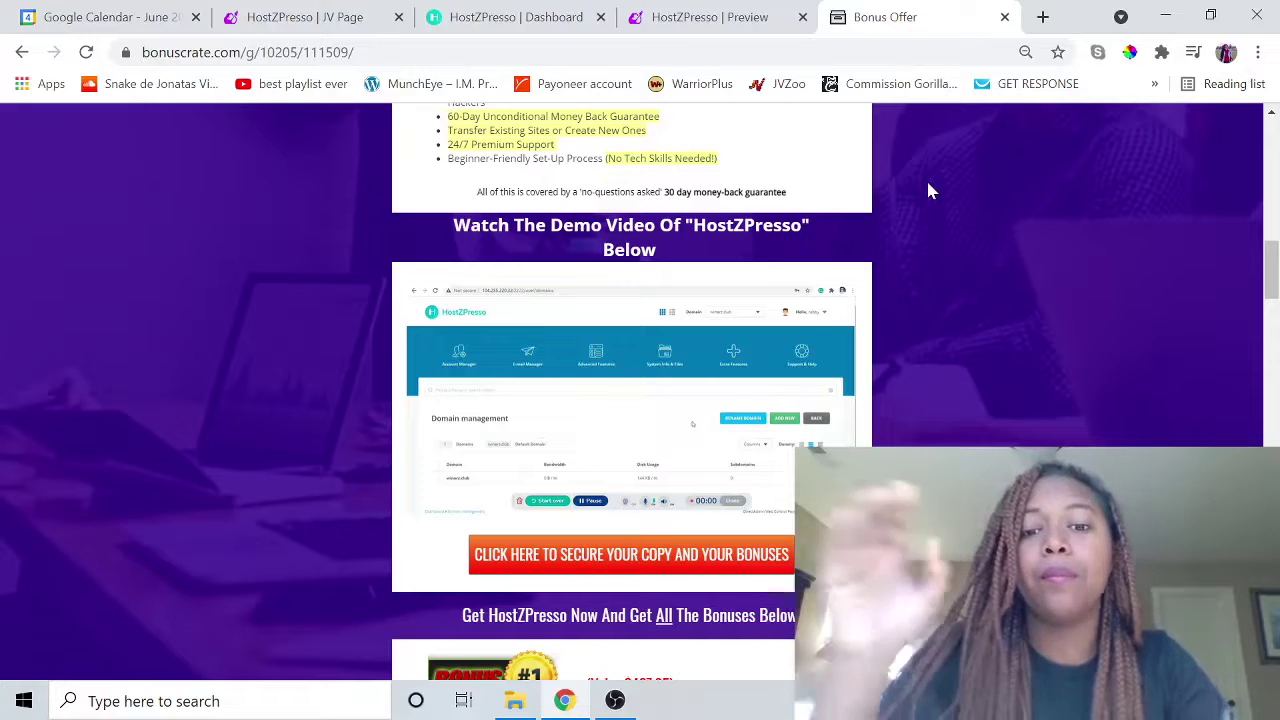
mouse_move(757, 331)
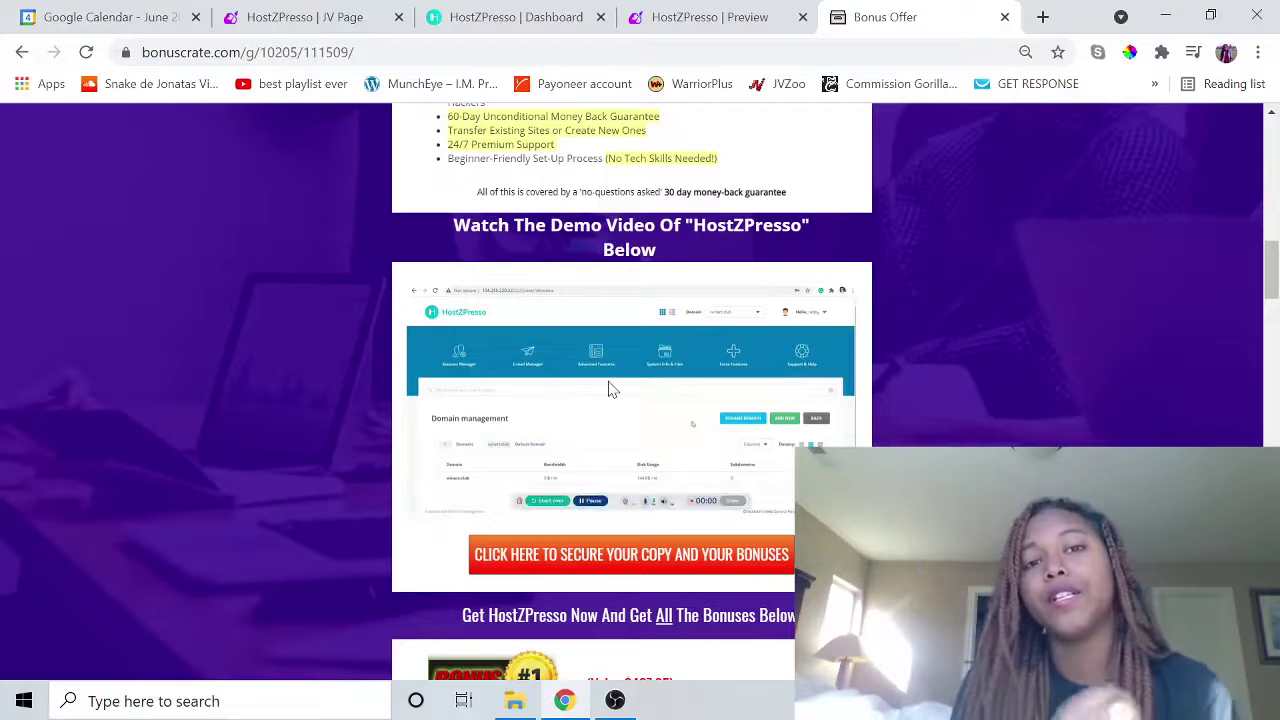
mouse_move(740, 467)
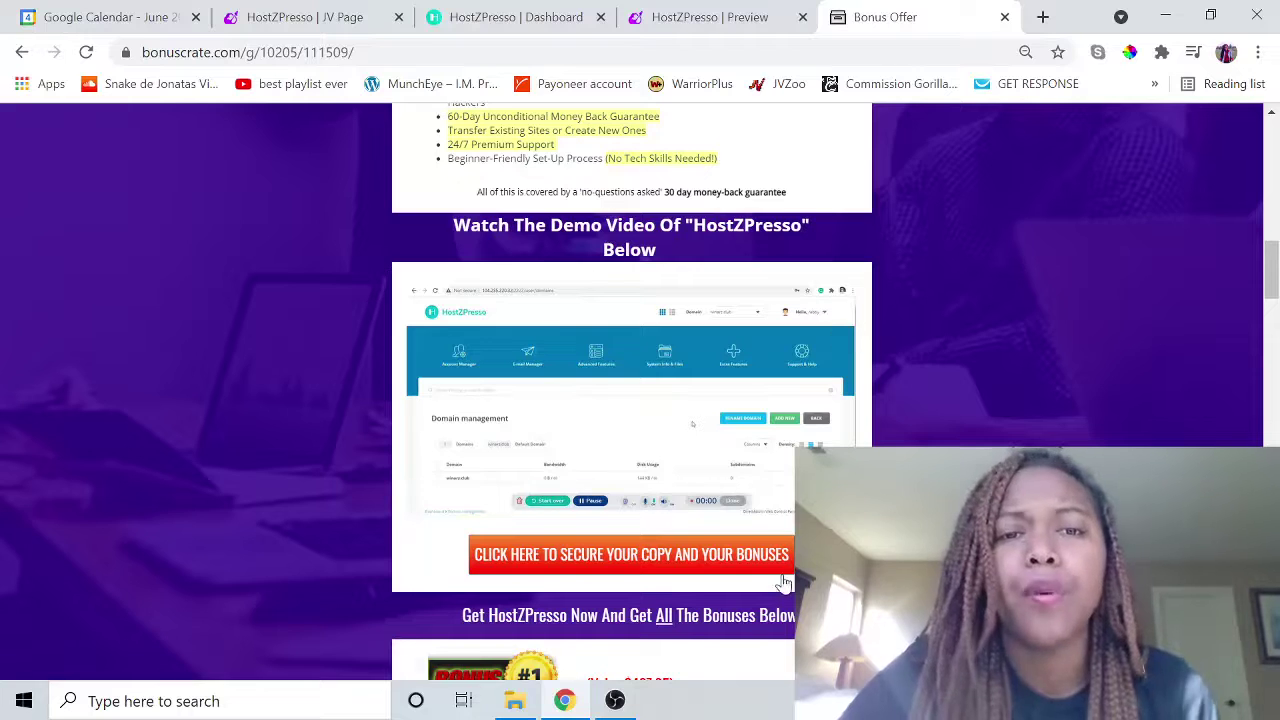
mouse_move(632, 422)
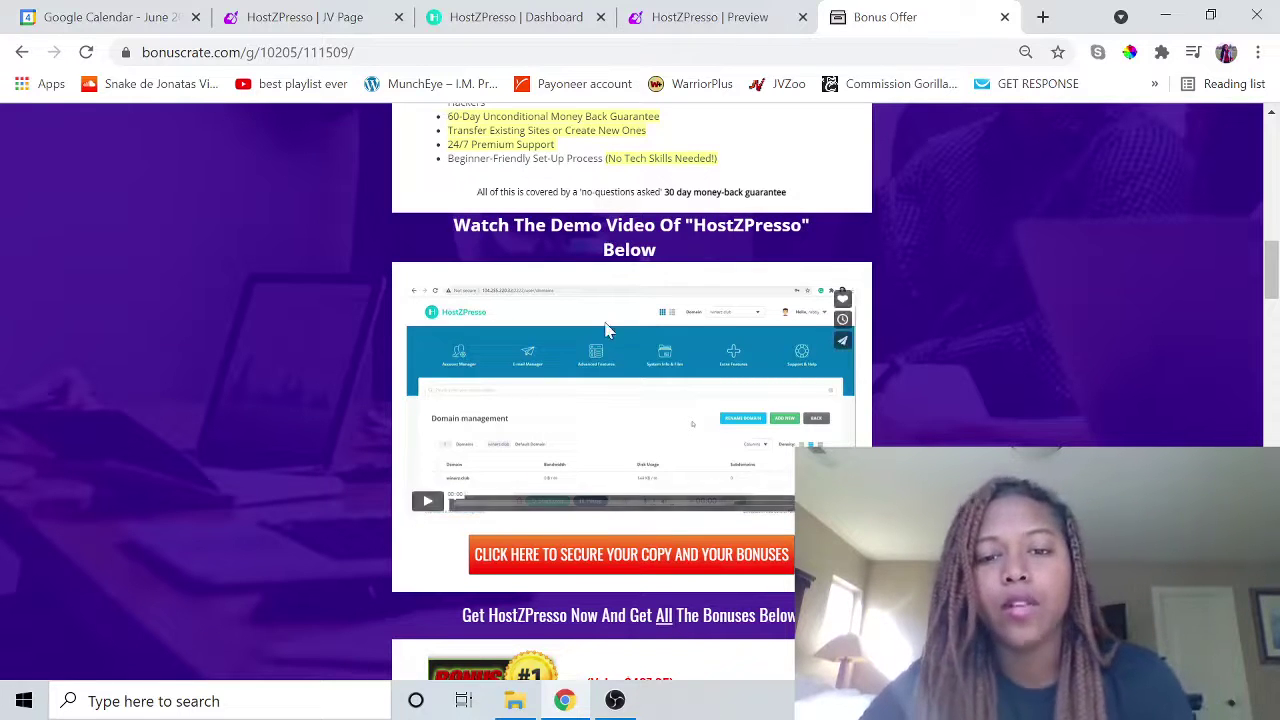
click(427, 501)
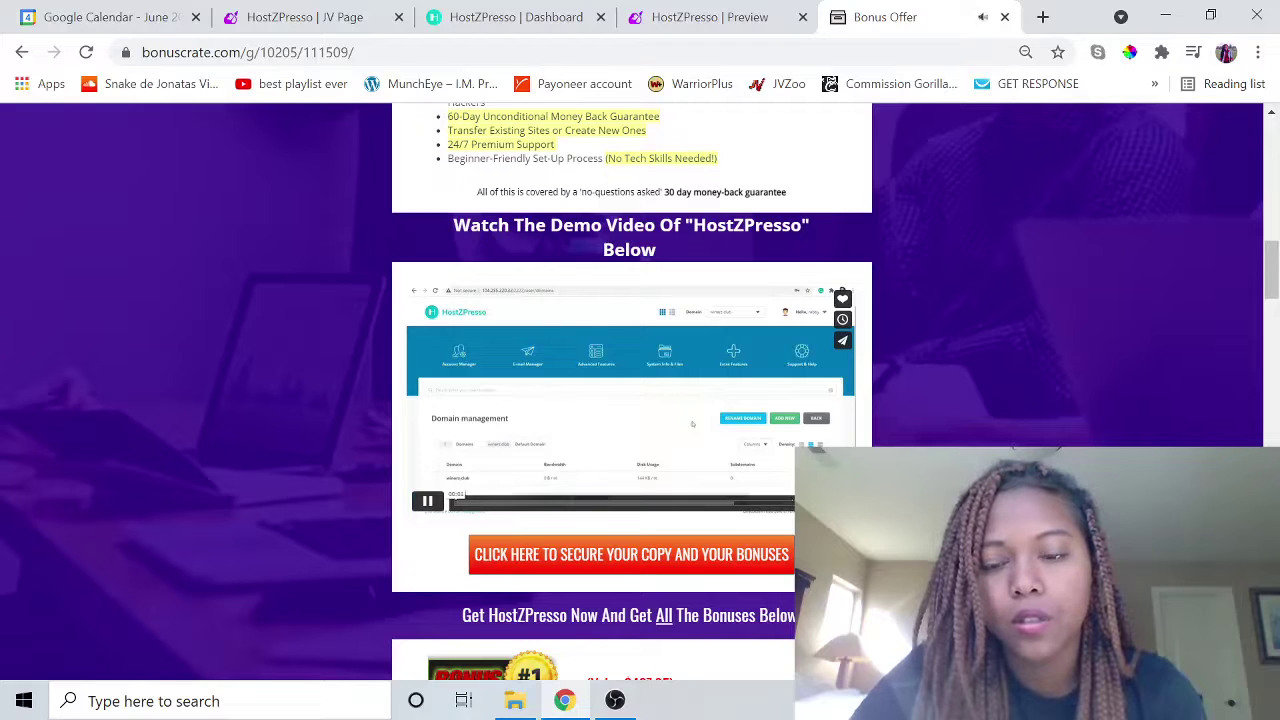
key(f)
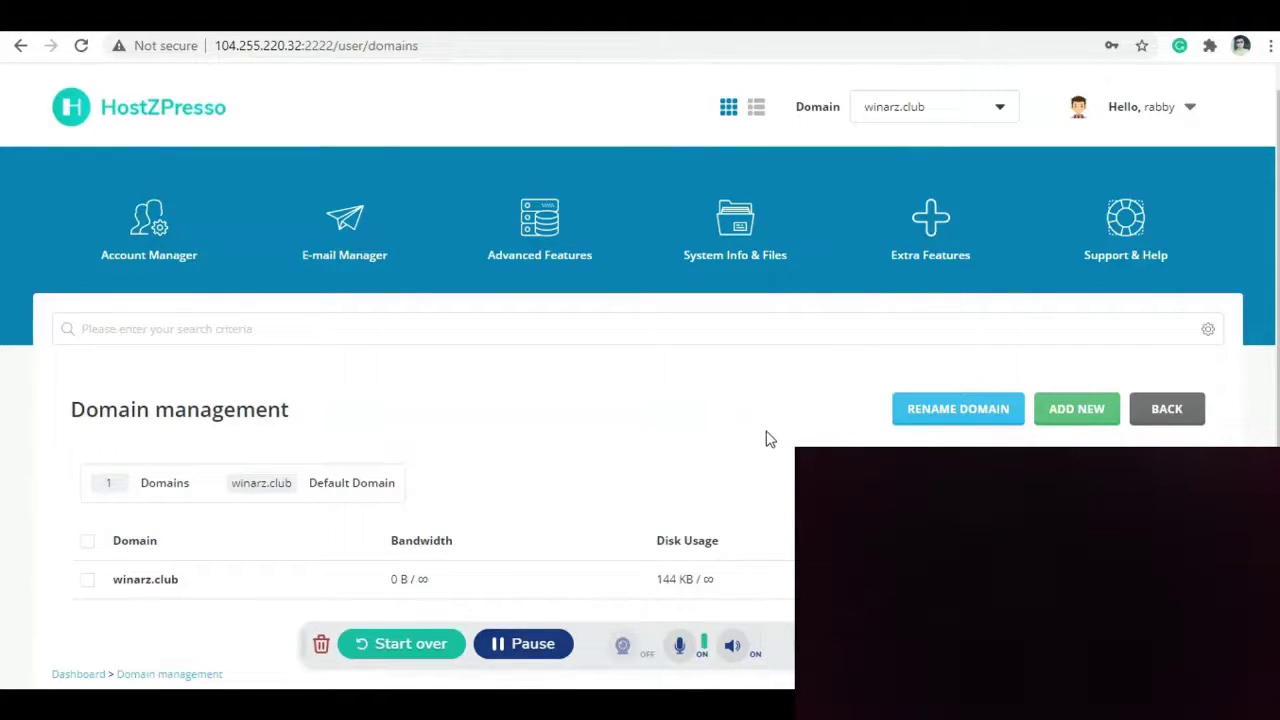
Switch to the hosting account email in Gmail and highlight the NS1 nameserver line.
click(698, 40)
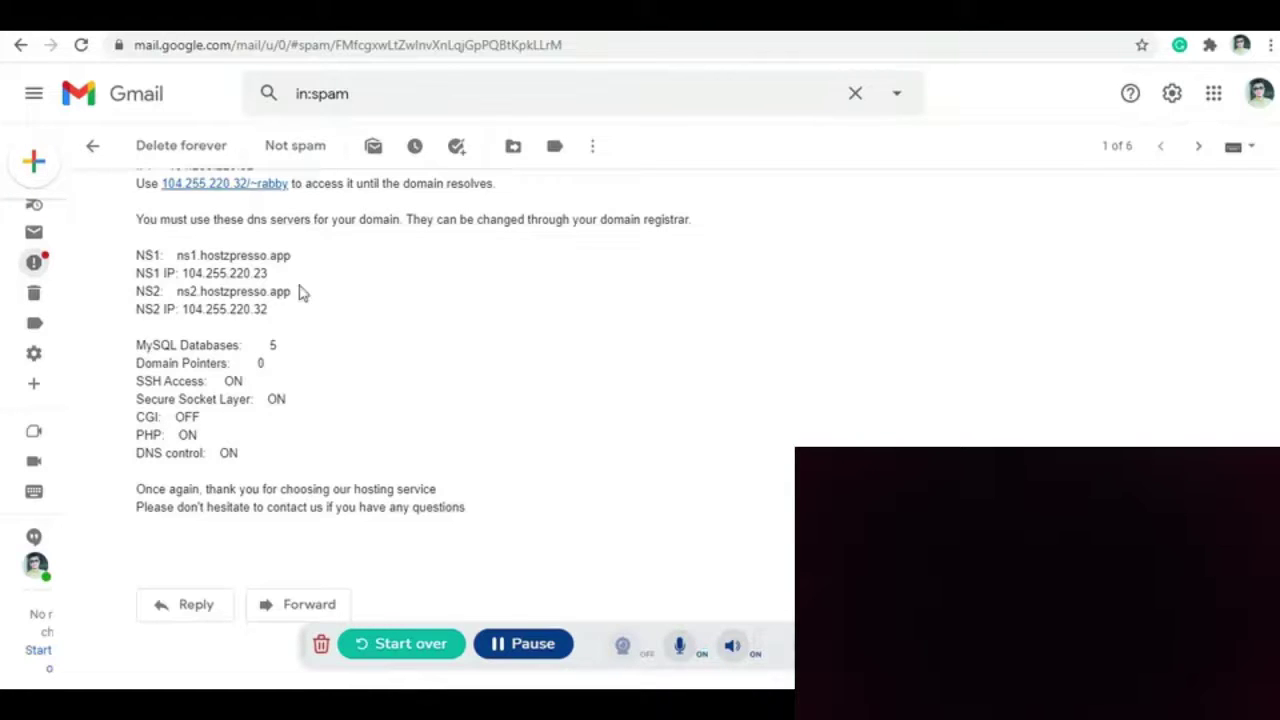
drag(138, 252, 250, 255)
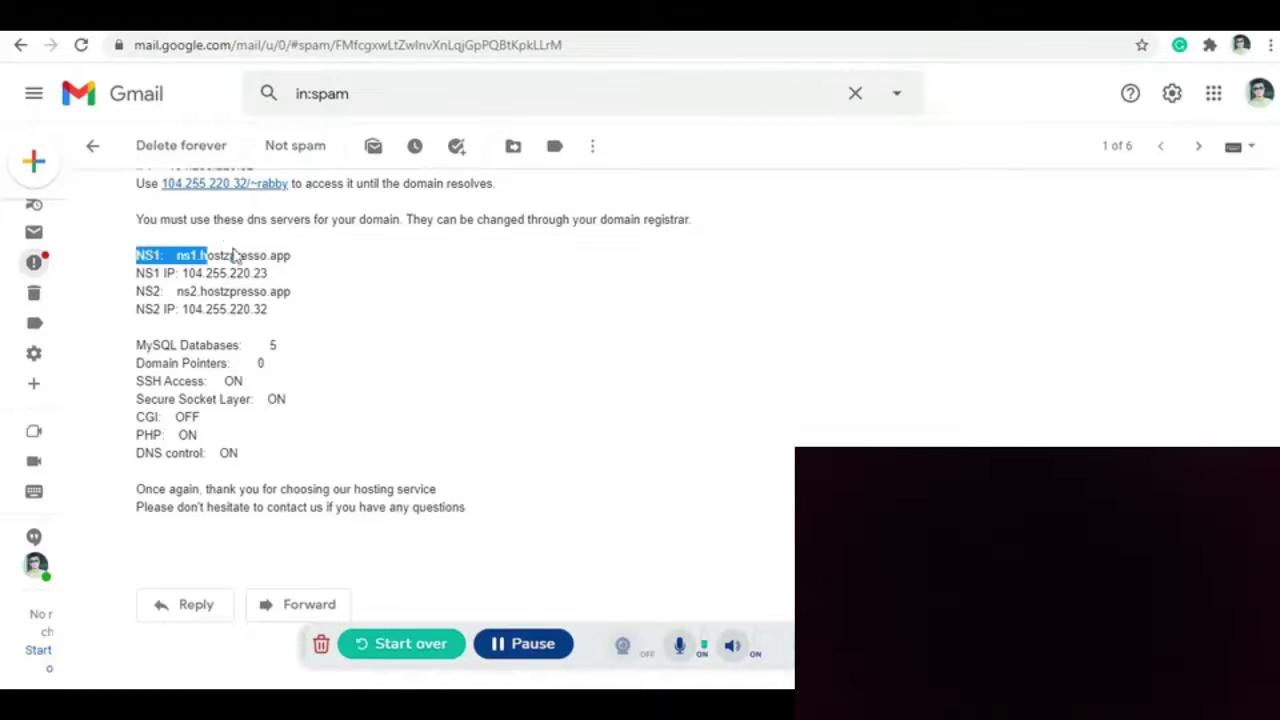
click(297, 251)
triple_click(299, 255)
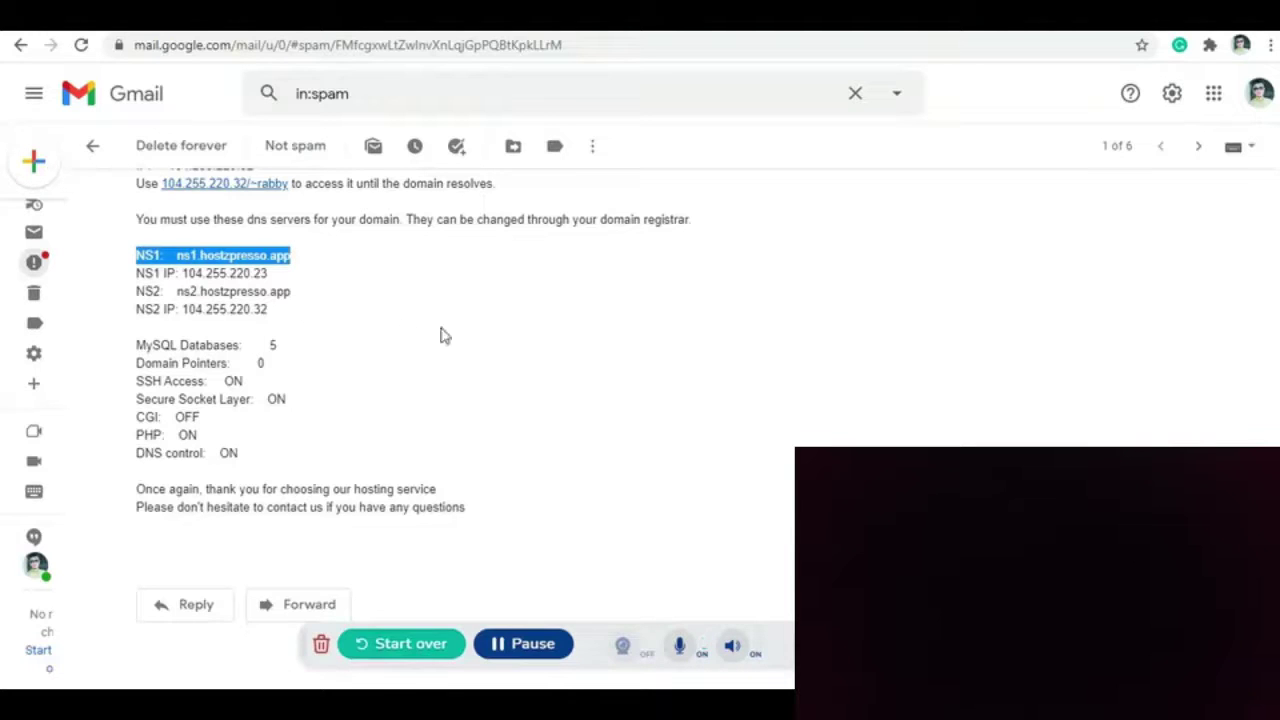
Open the management page of winarz.club from the Namecheap order confirmation and set its nameservers option to Custom DNS.
click(812, 15)
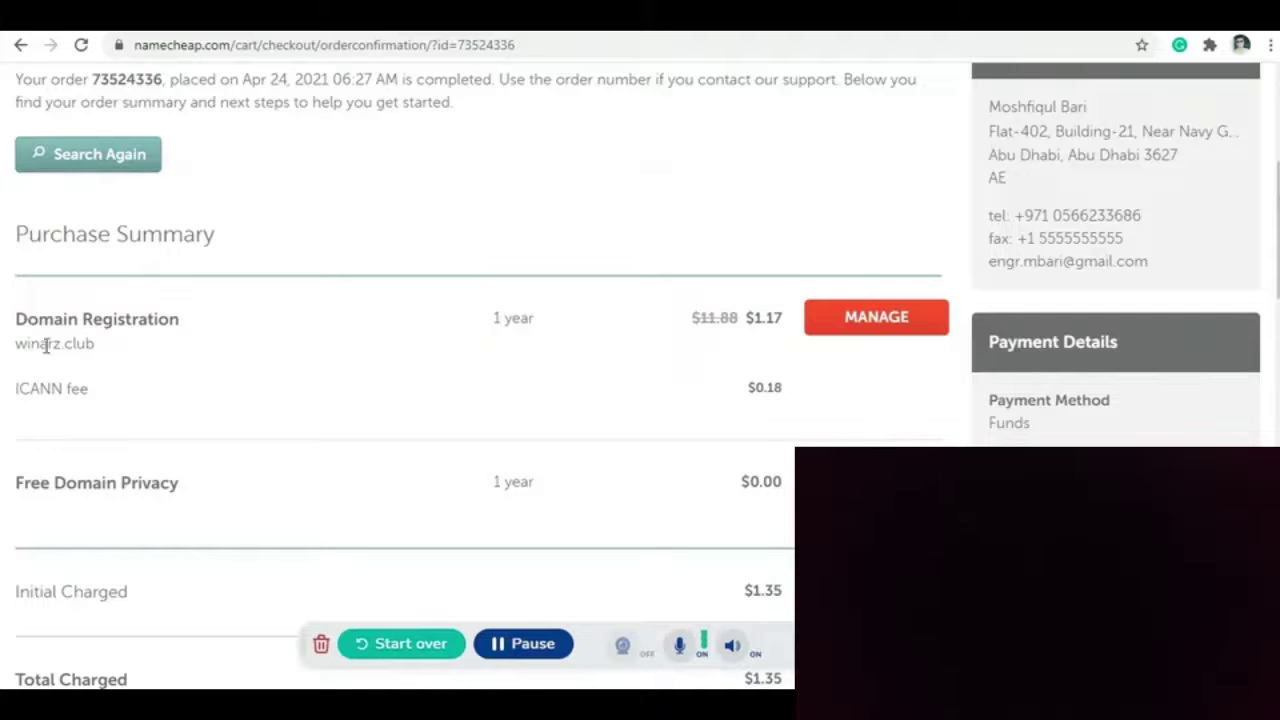
click(855, 318)
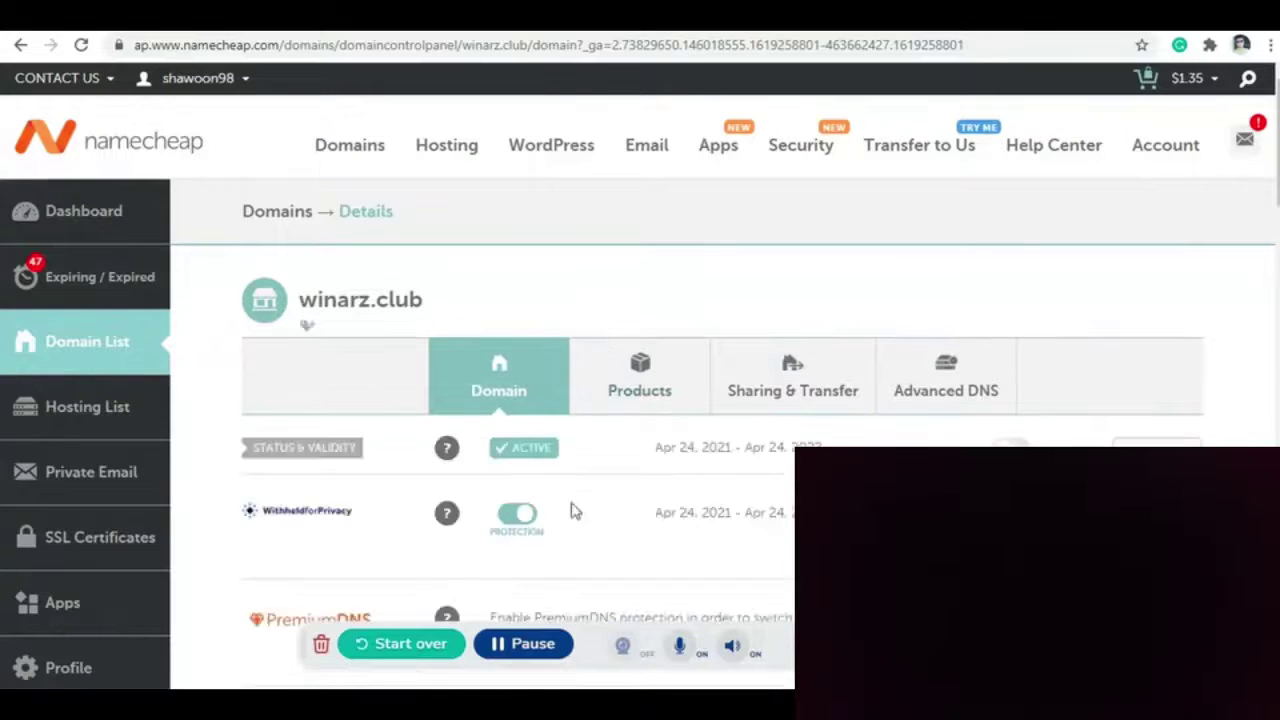
scroll(485, 520, down, 3)
scroll(553, 373, down, 3)
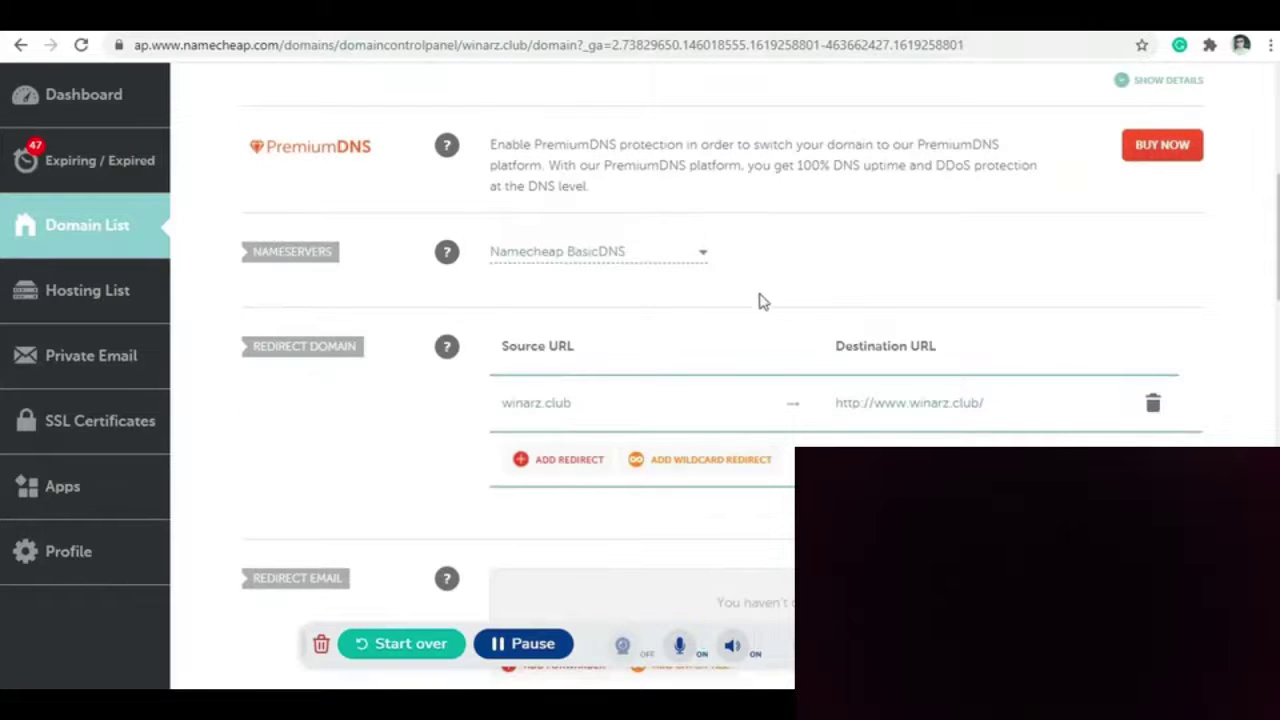
scroll(762, 300, up, 1)
scroll(510, 508, up, 1)
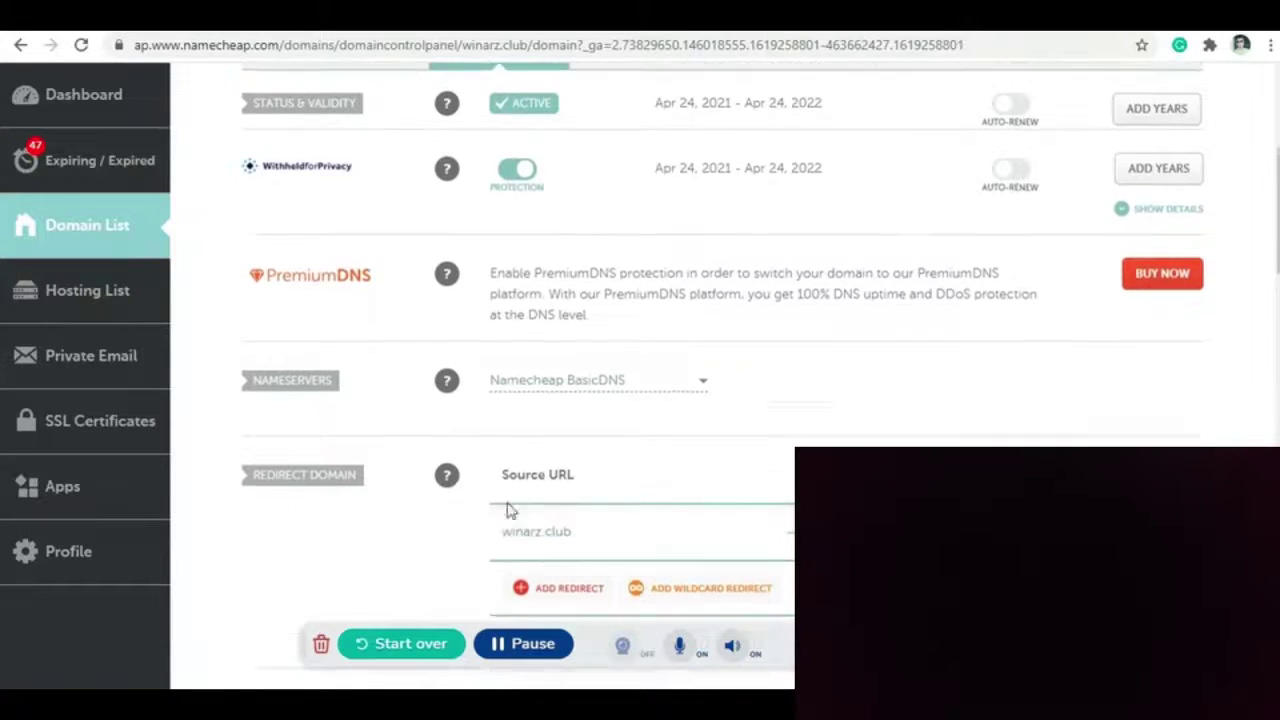
scroll(500, 457, down, 2)
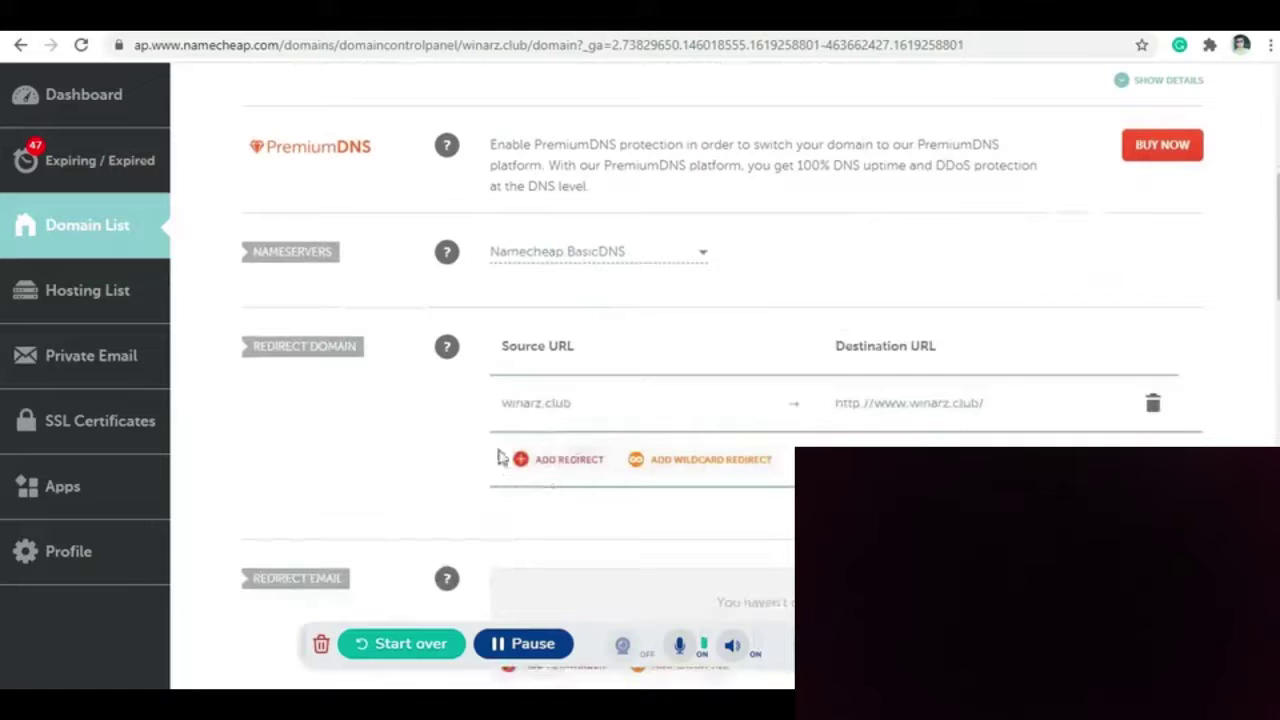
click(703, 254)
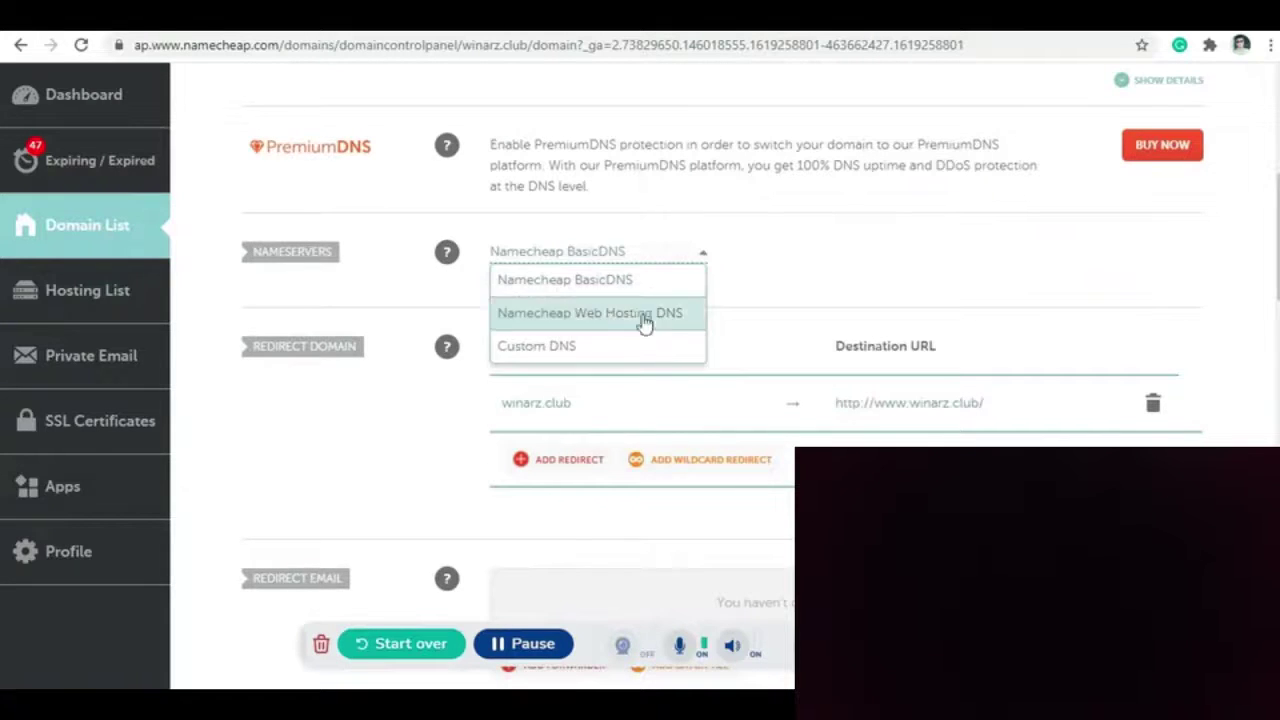
click(569, 350)
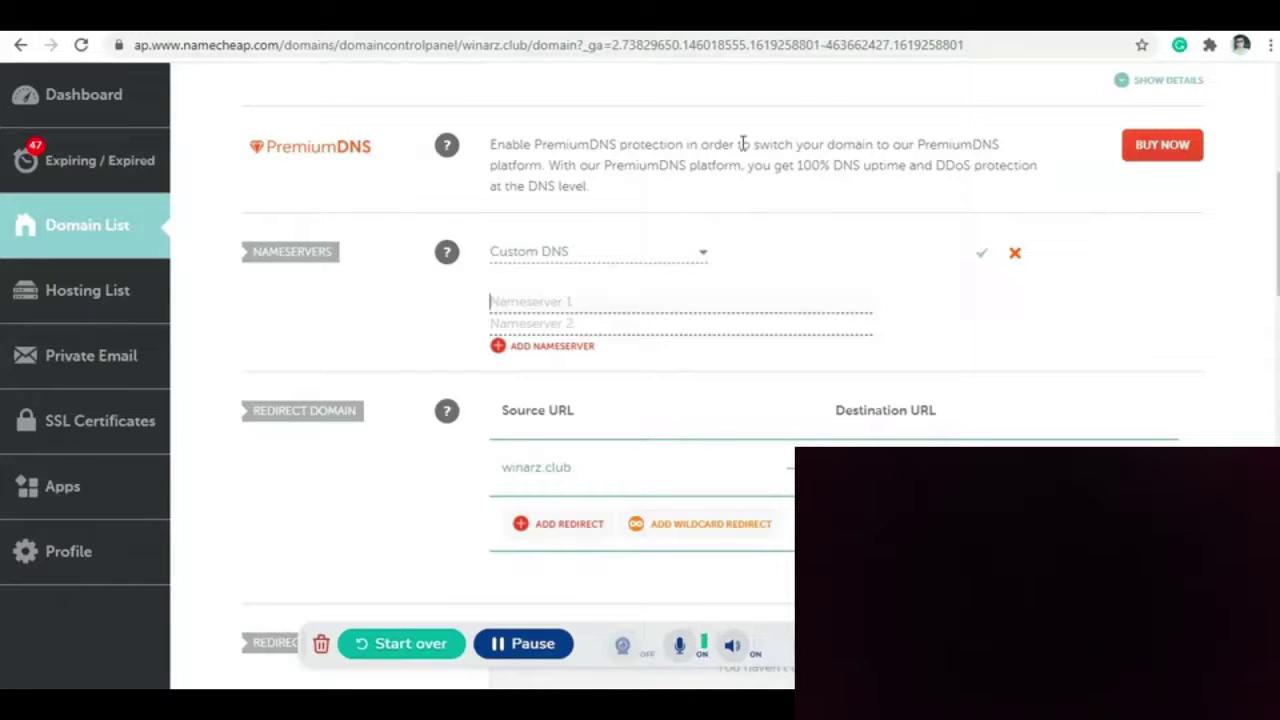
Copy ns1.hostzpresso.app from the hosting email and paste it as Nameserver 1 for winarz.club.
key(ctrl+Tab)
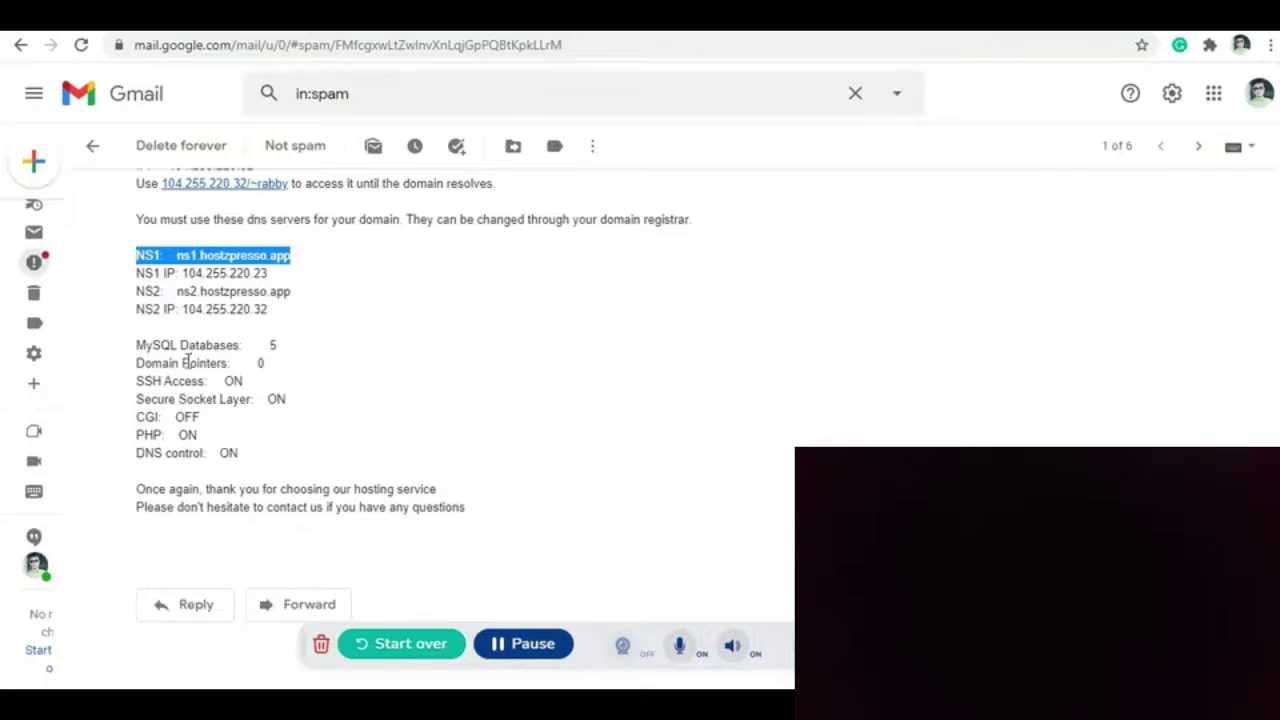
click(179, 258)
drag(193, 257, 297, 260)
key(ctrl+c)
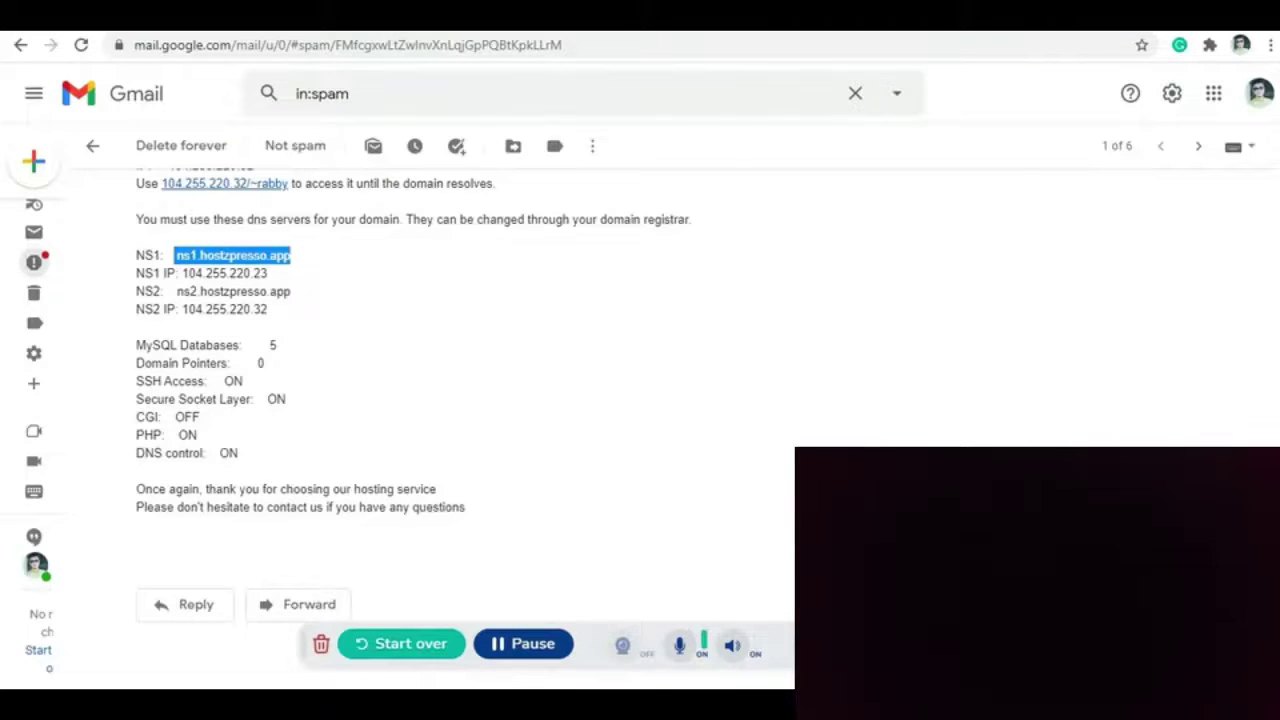
key(ctrl+Tab)
key(ctrl+Tab)
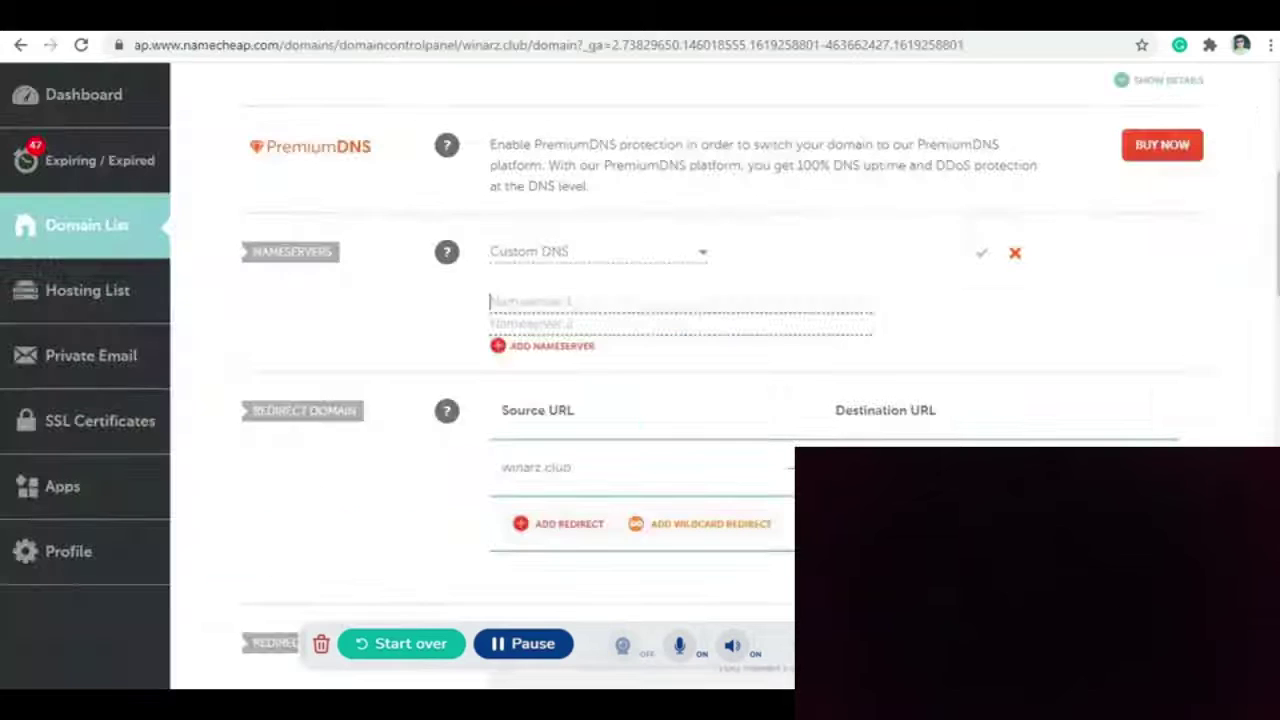
right_click(533, 300)
click(580, 444)
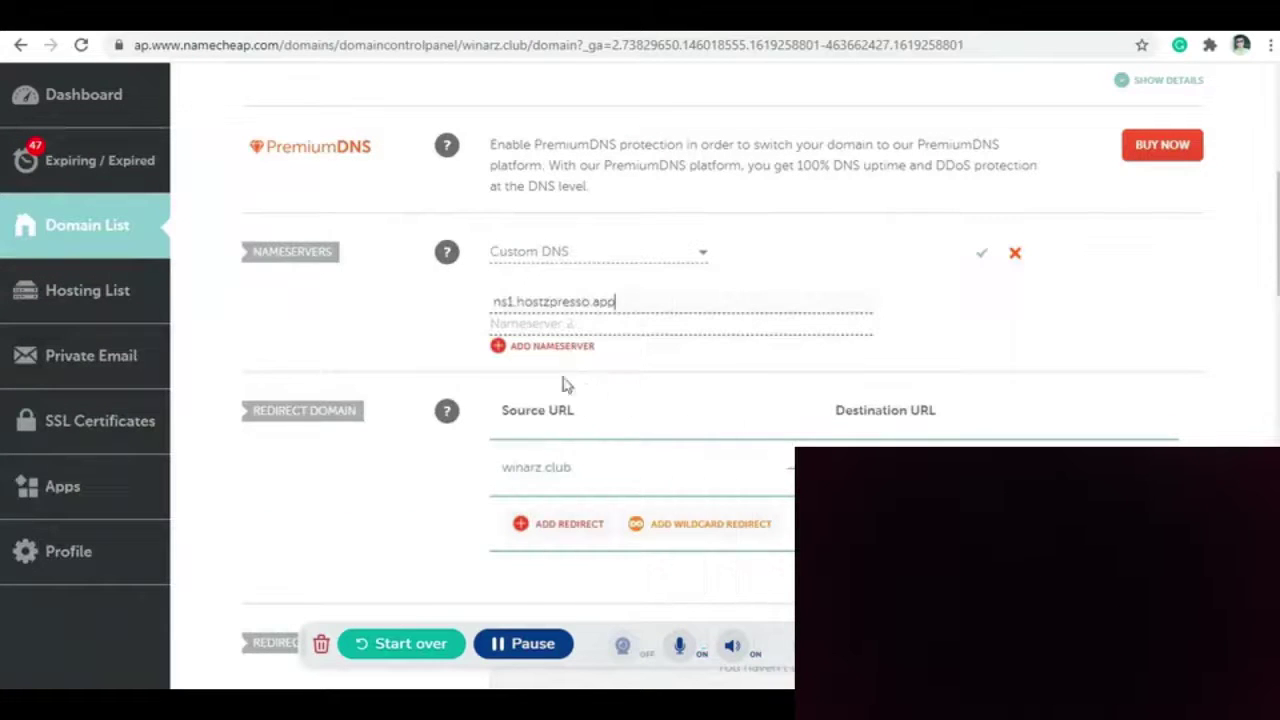
Copy ns2.hostzpresso.app from the hosting email, paste it as Nameserver 2 for winarz.club, and save the custom nameservers.
key(ctrl+Tab)
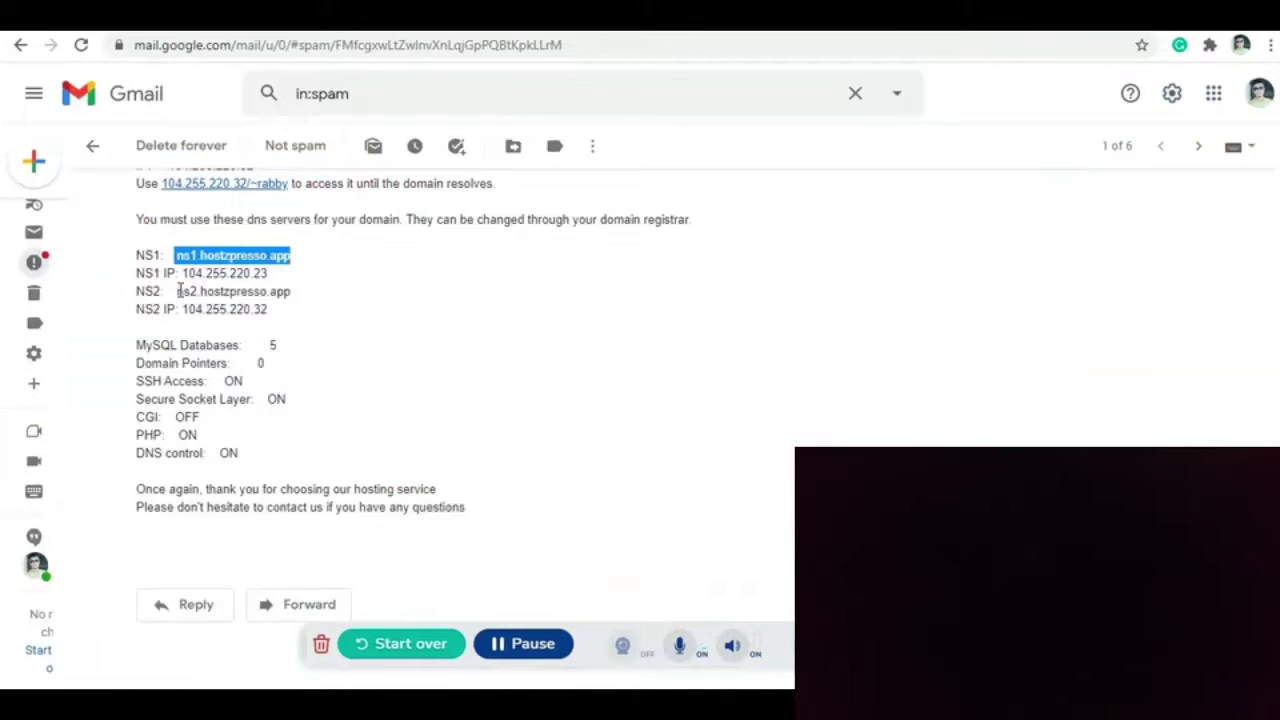
drag(178, 291, 290, 292)
right_click(271, 301)
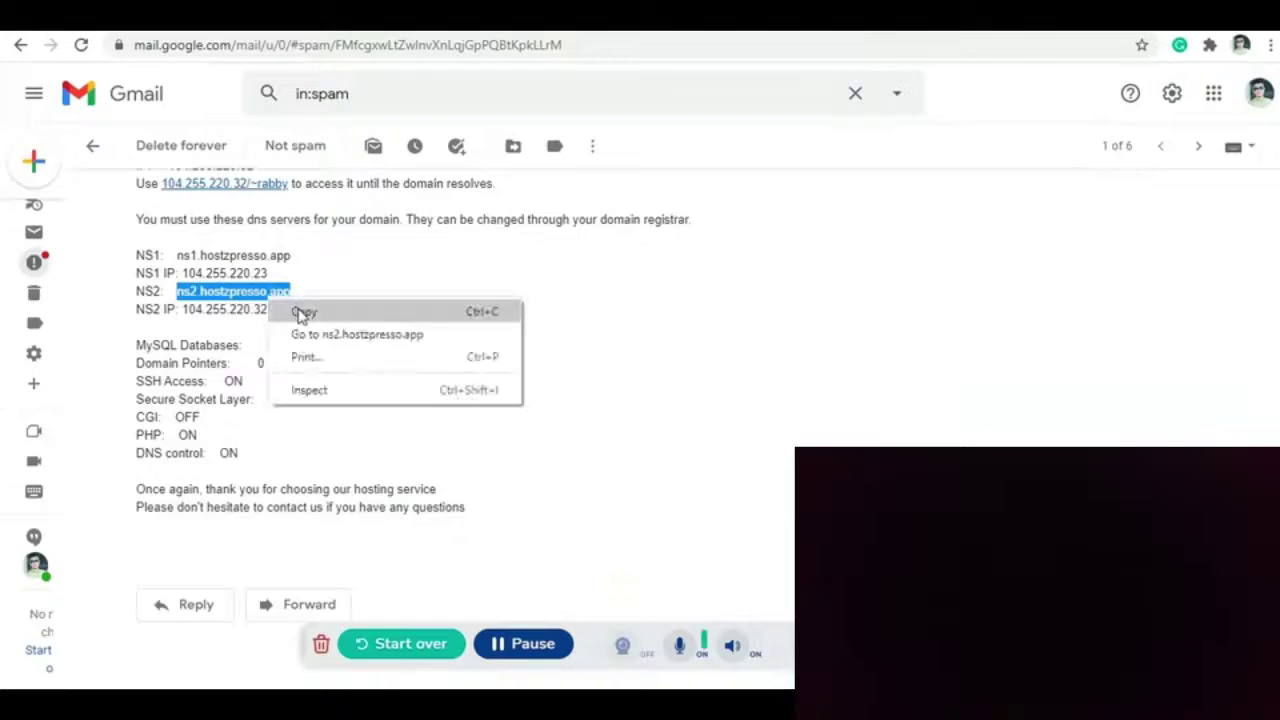
click(303, 313)
key(ctrl+Tab)
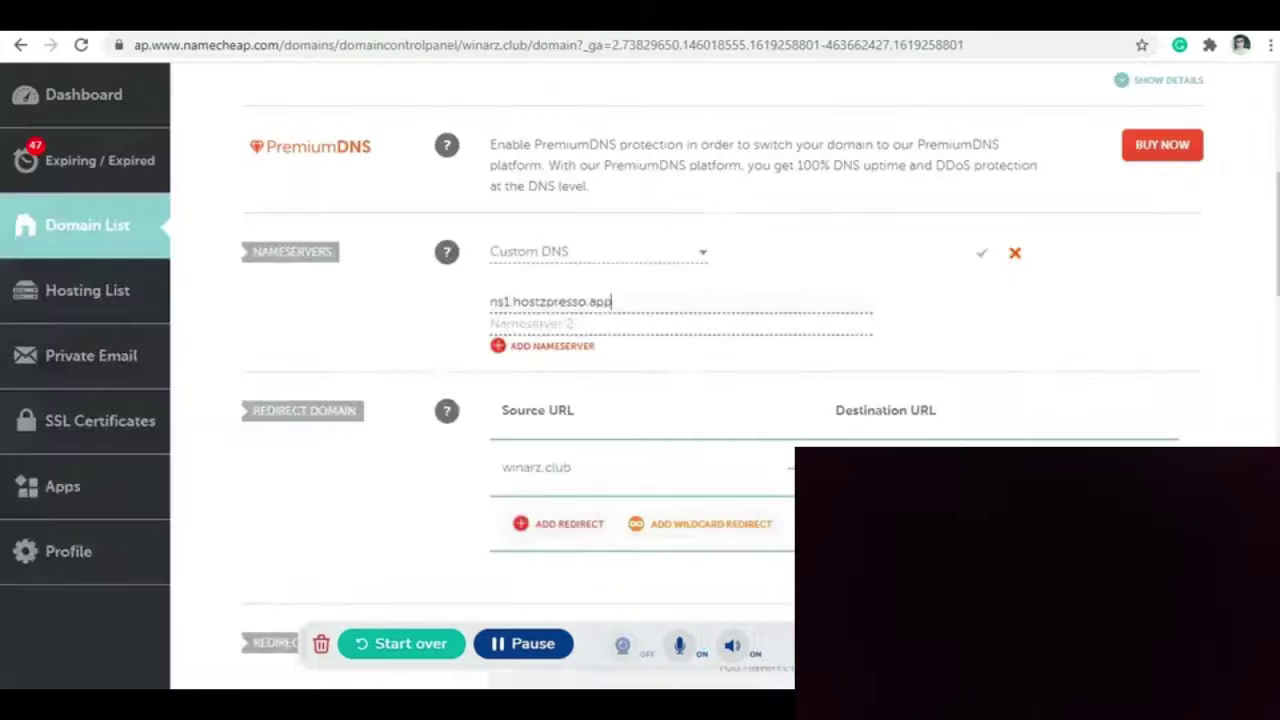
right_click(564, 326)
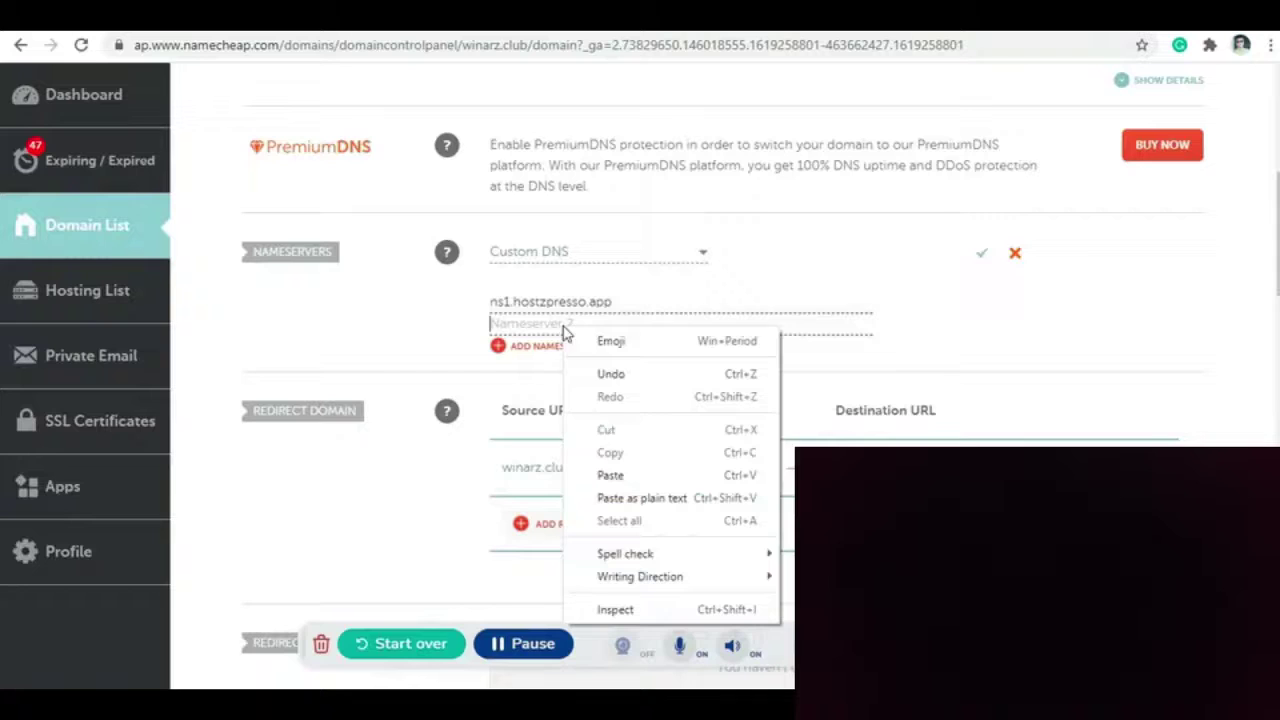
click(606, 476)
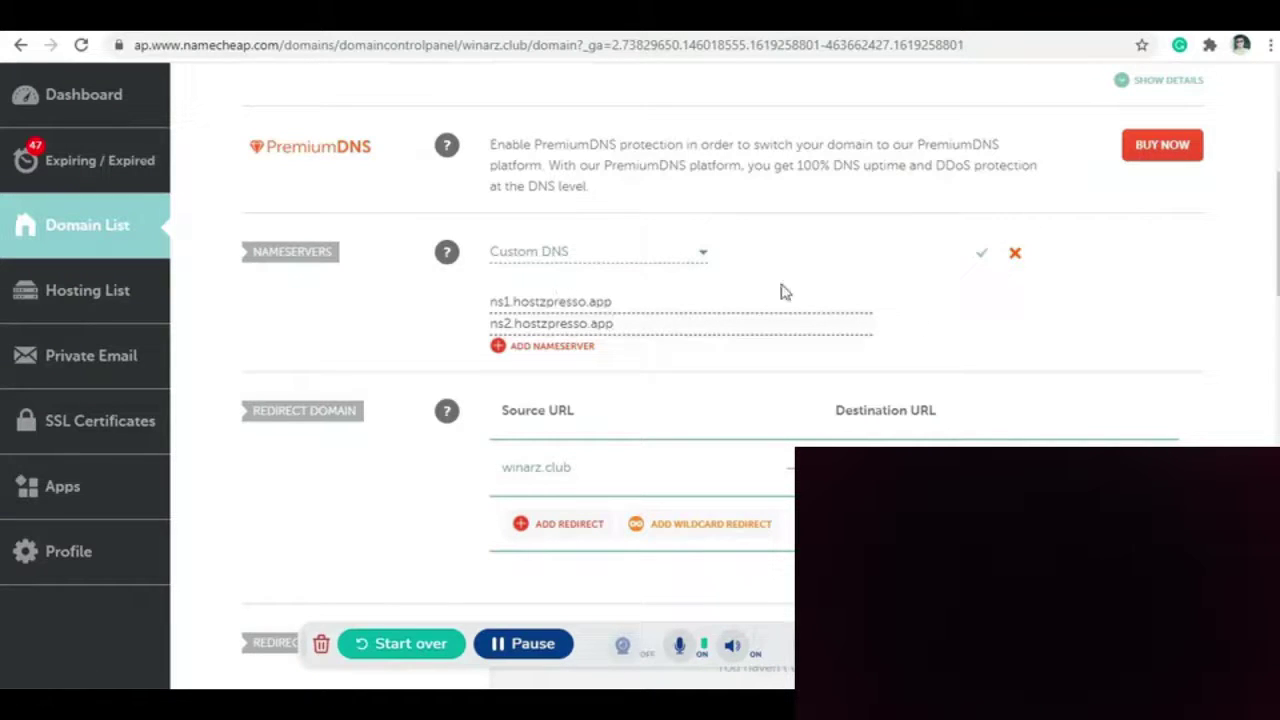
click(981, 257)
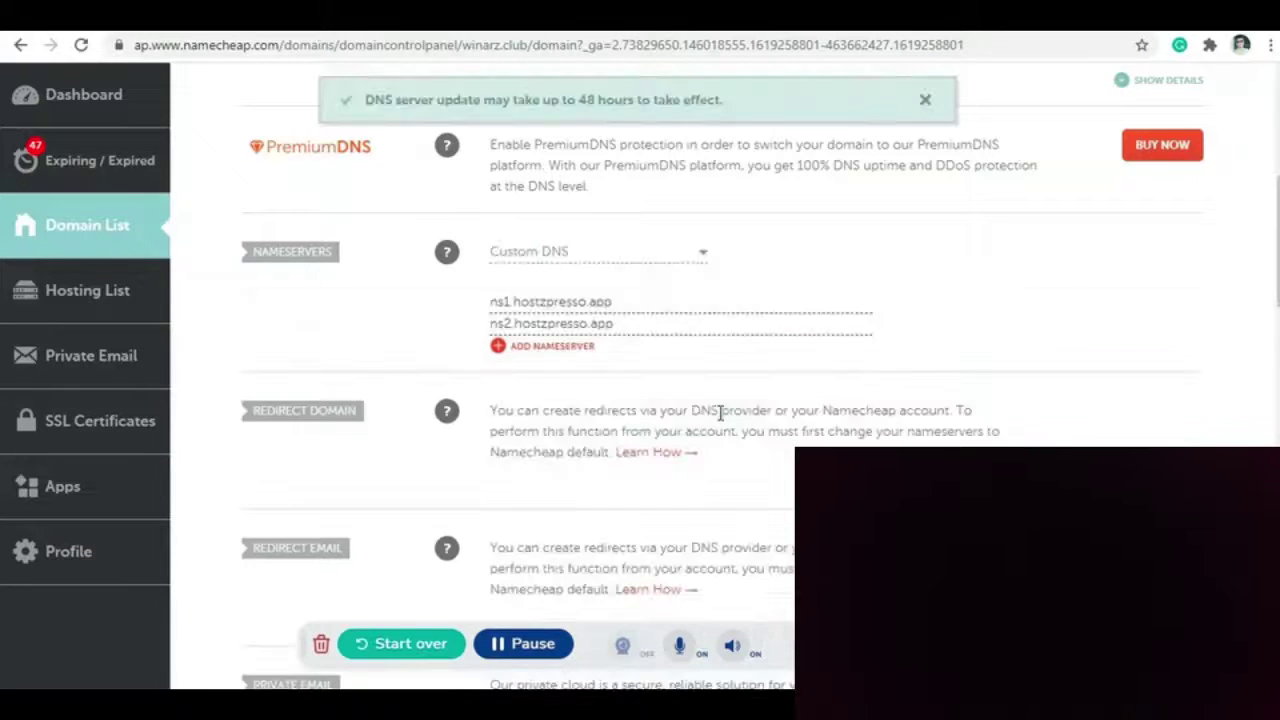
scroll(705, 427, up, 3)
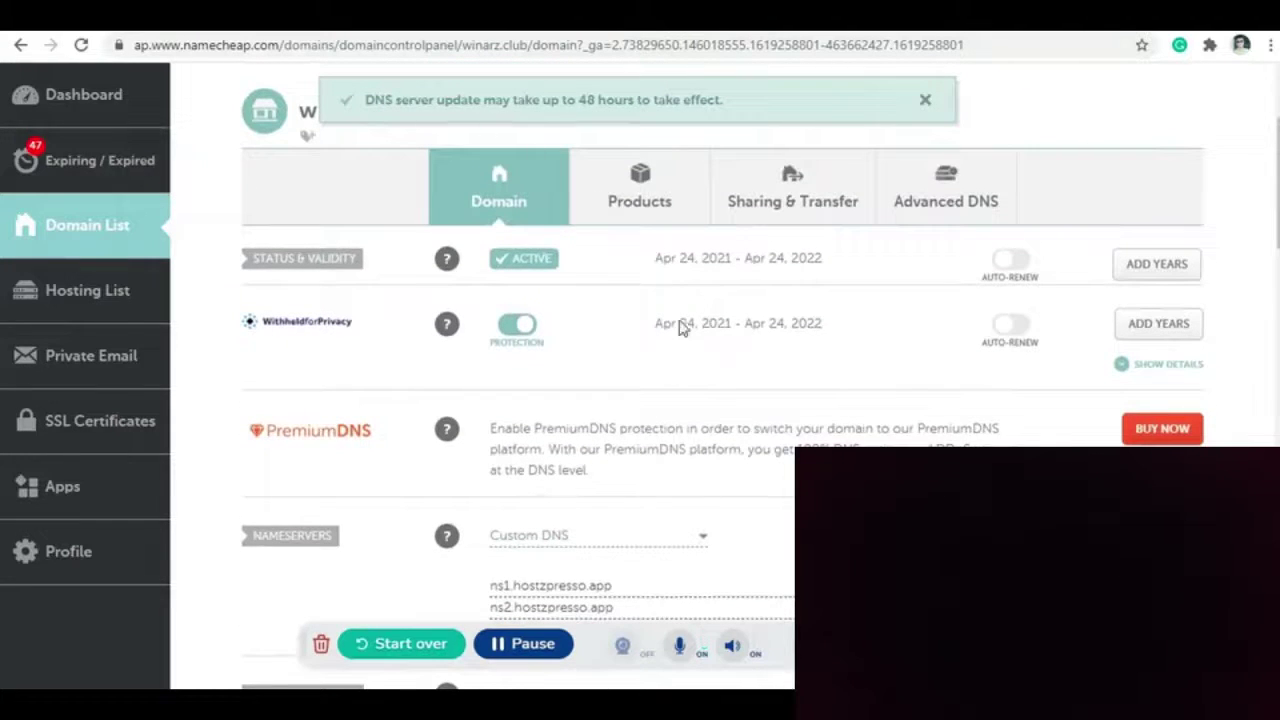
scroll(628, 405, down, 2)
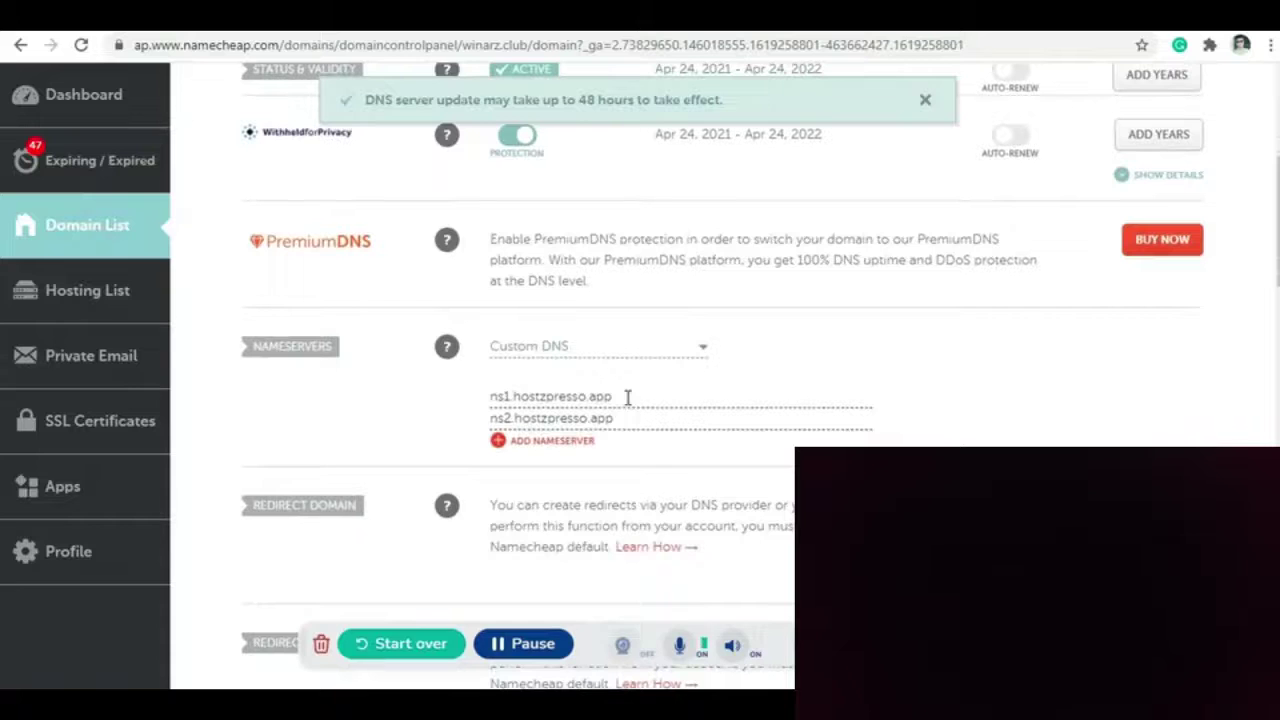
Switch to the HostZPresso control panel and open MySQL Management for winarz.club.
scroll(527, 648, down, 1)
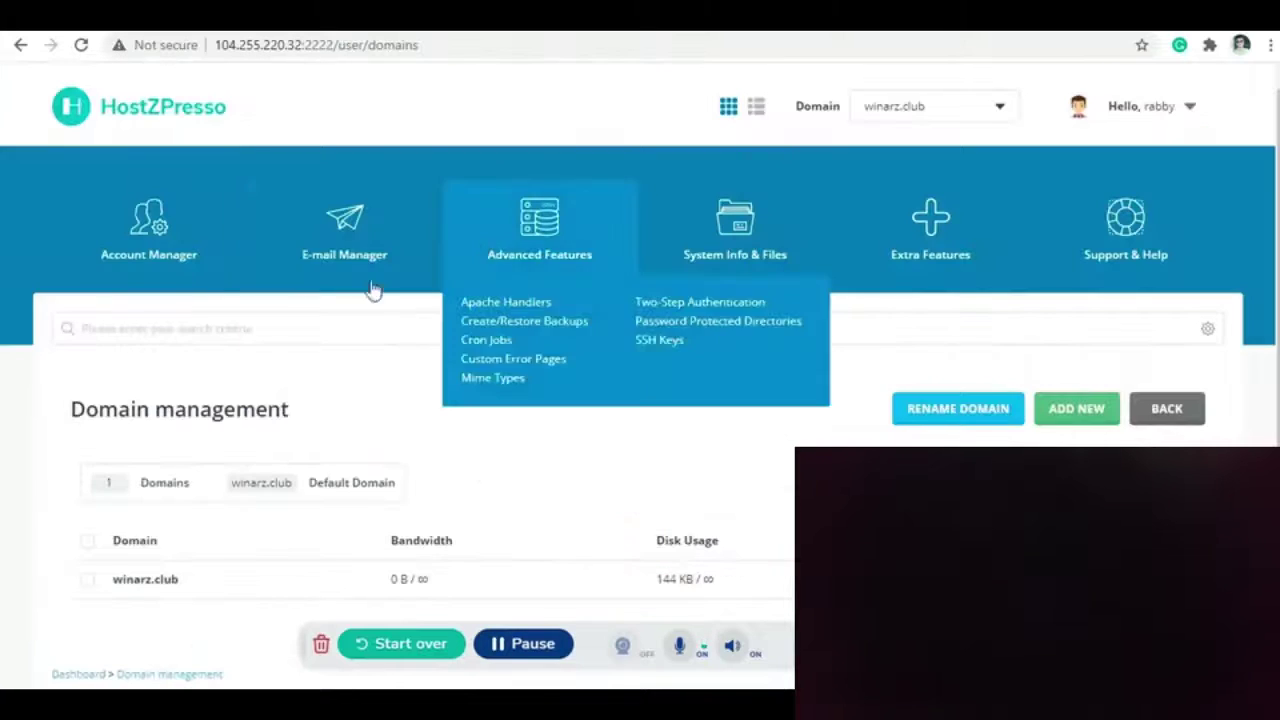
mouse_move(178, 271)
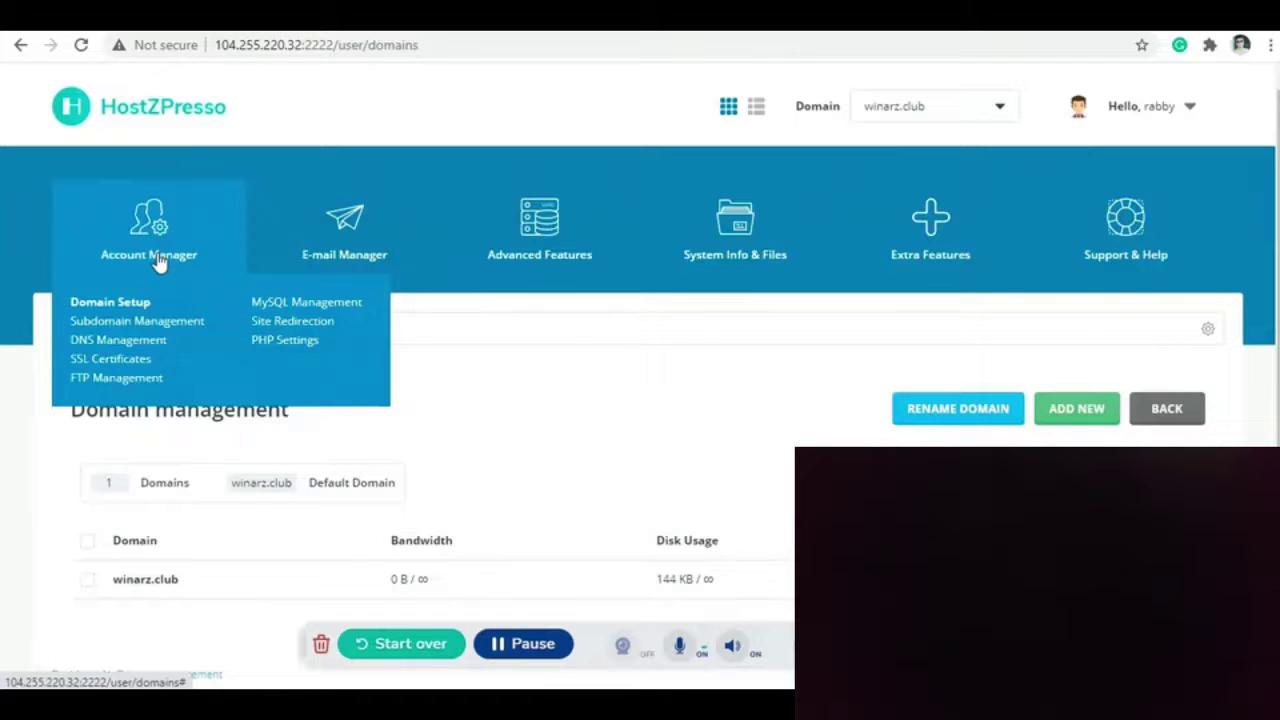
click(318, 311)
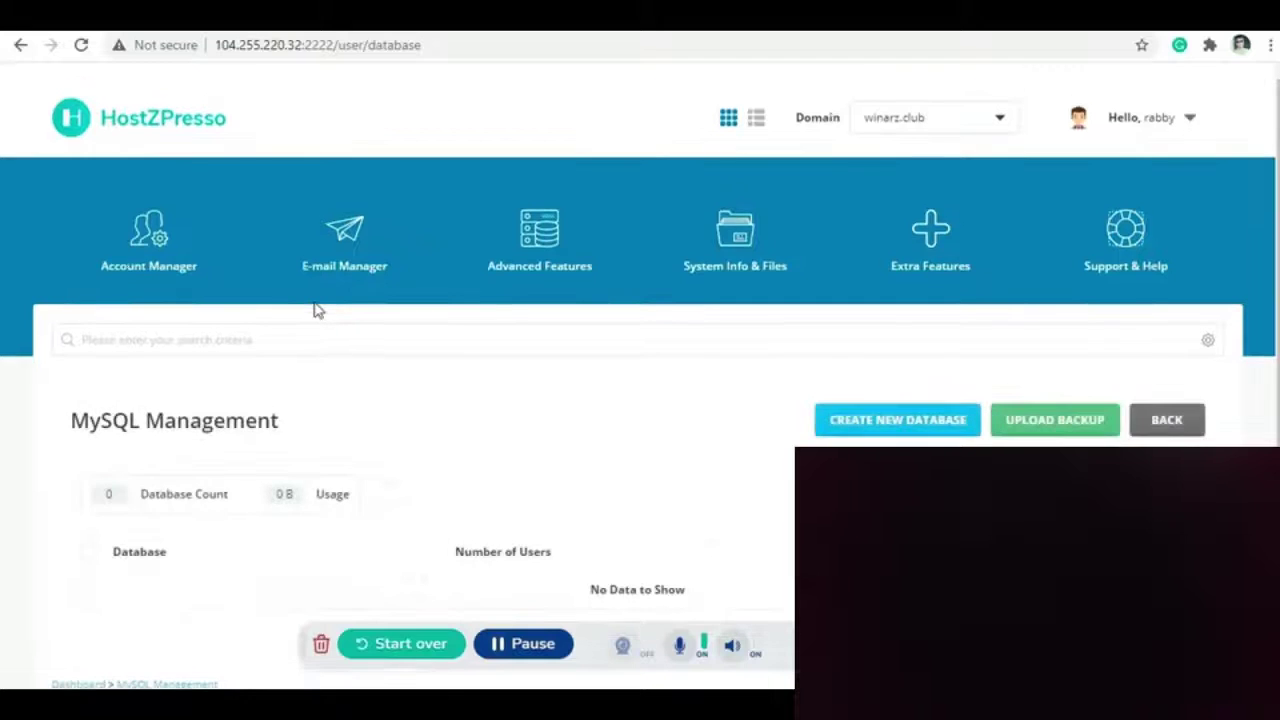
scroll(437, 337, down, 1)
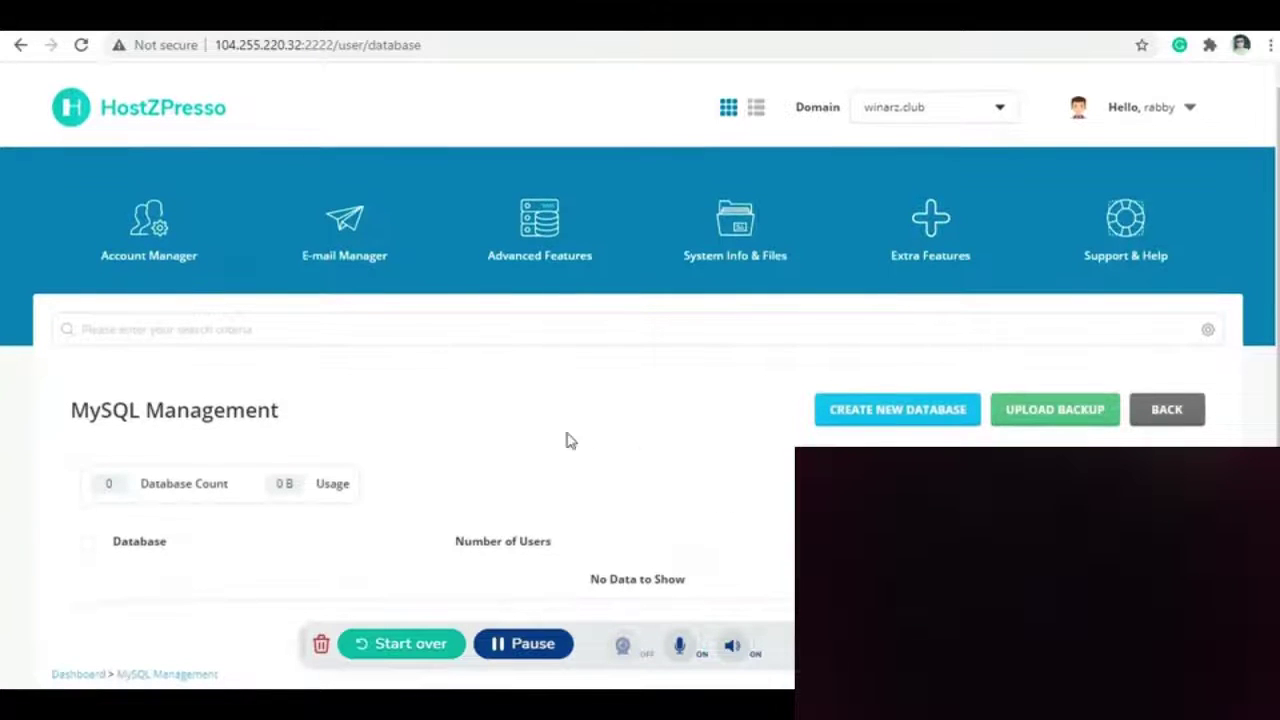
Start a new MySQL database and enter winarzdb as its database name.
click(886, 426)
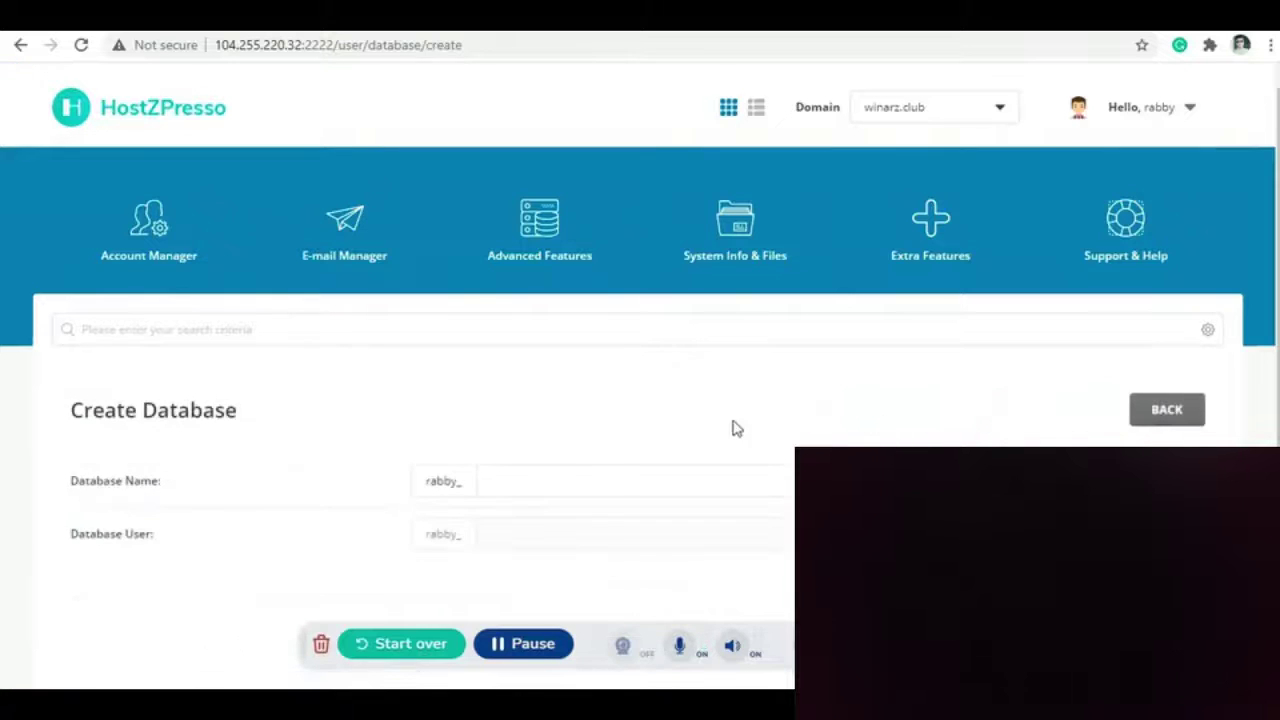
scroll(736, 428, down, 1)
click(516, 457)
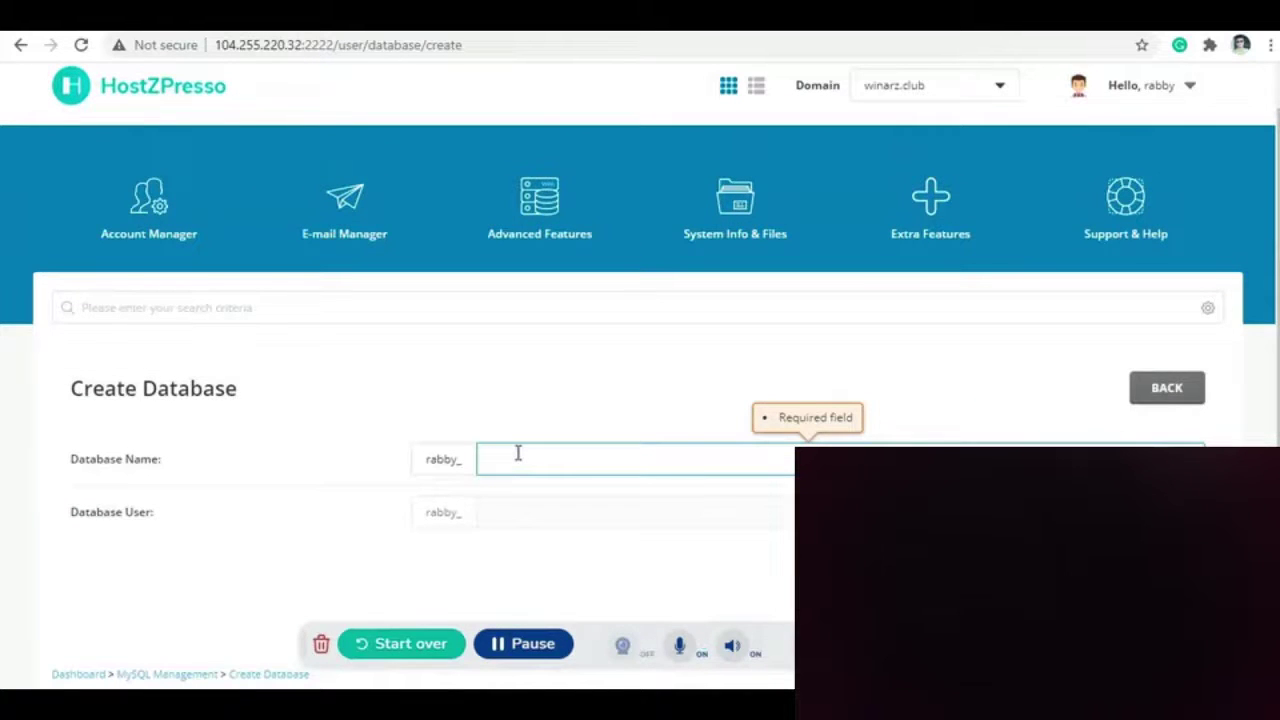
text(winarz)
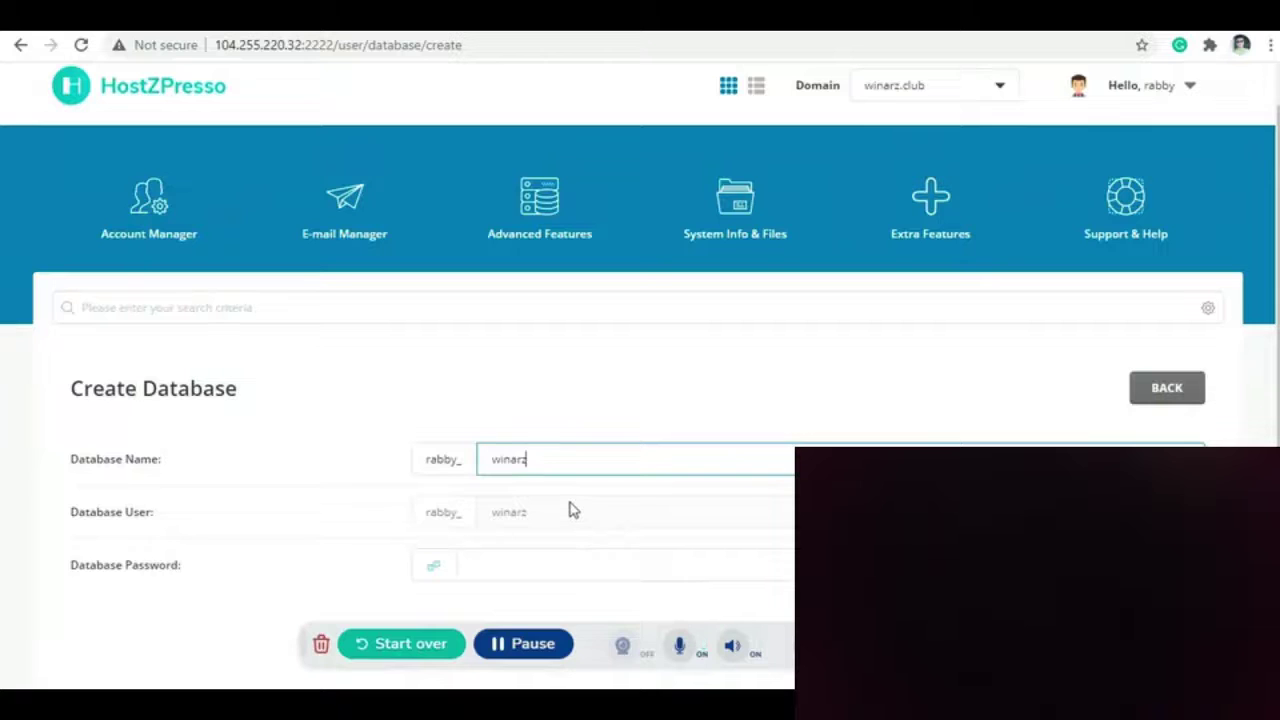
text(db)
click(558, 518)
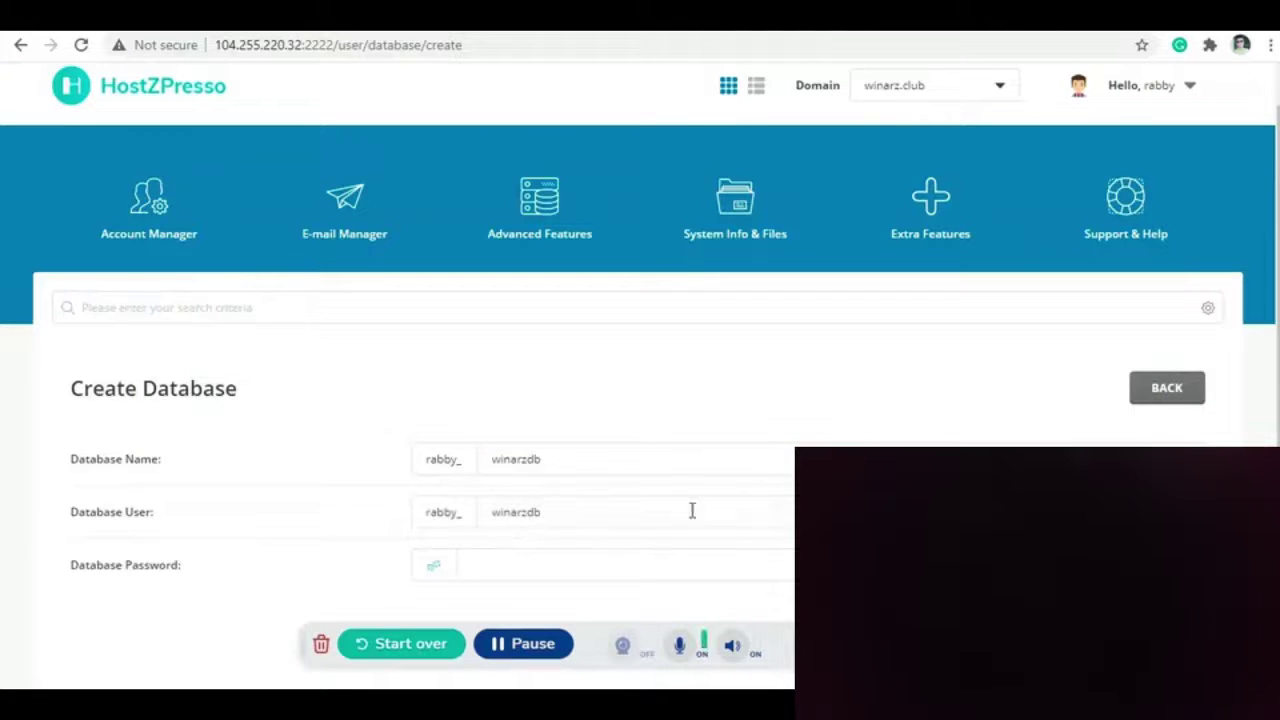
click(582, 512)
scroll(555, 520, down, 1)
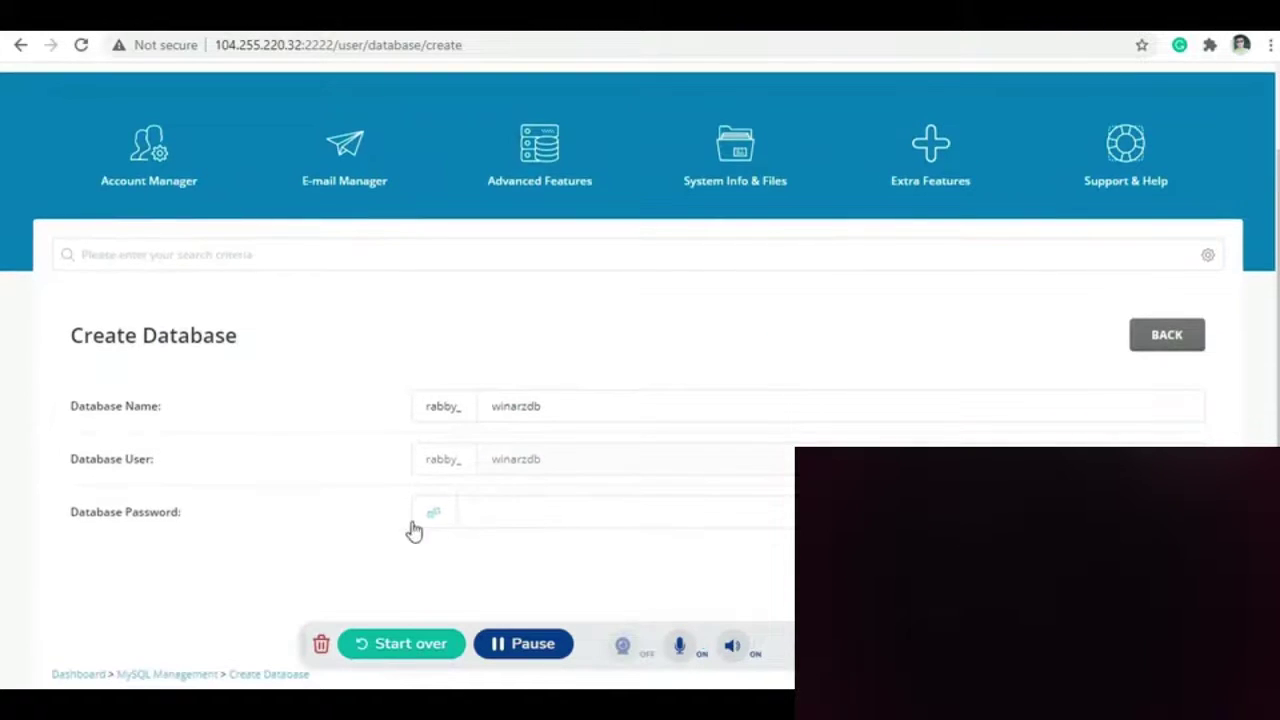
Generate a random database password, copy it, and create the database.
click(548, 507)
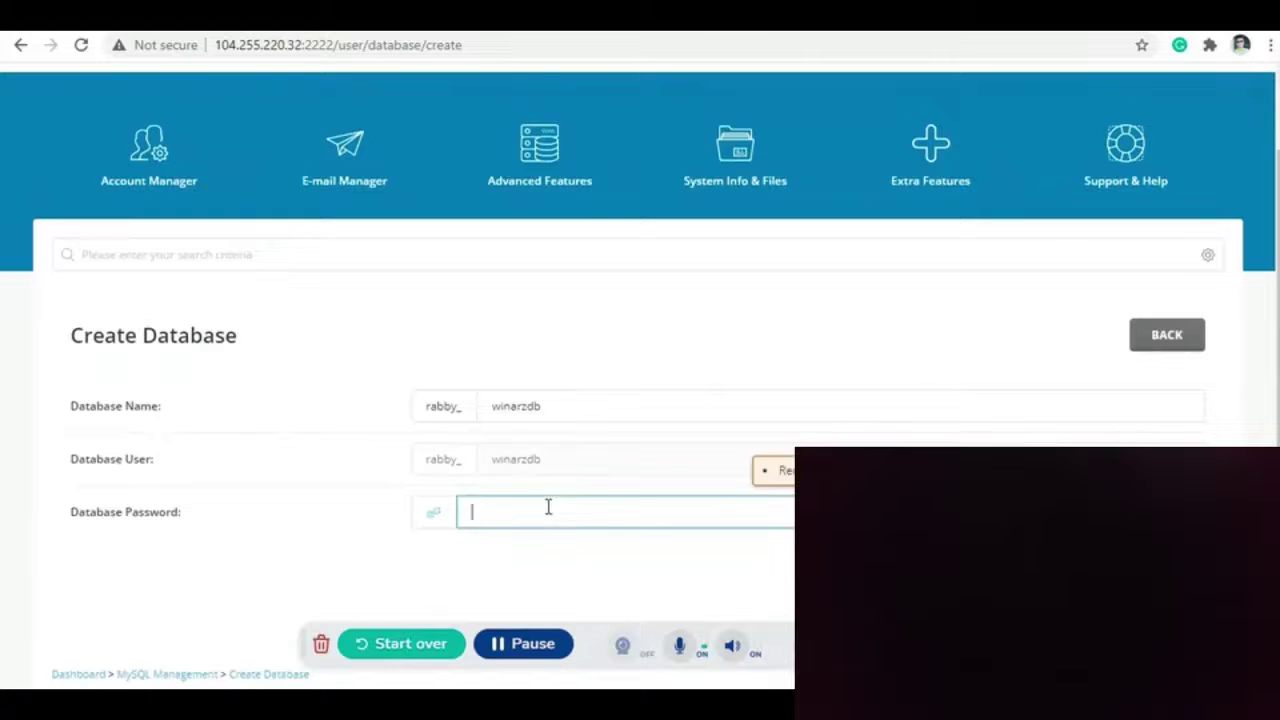
click(436, 518)
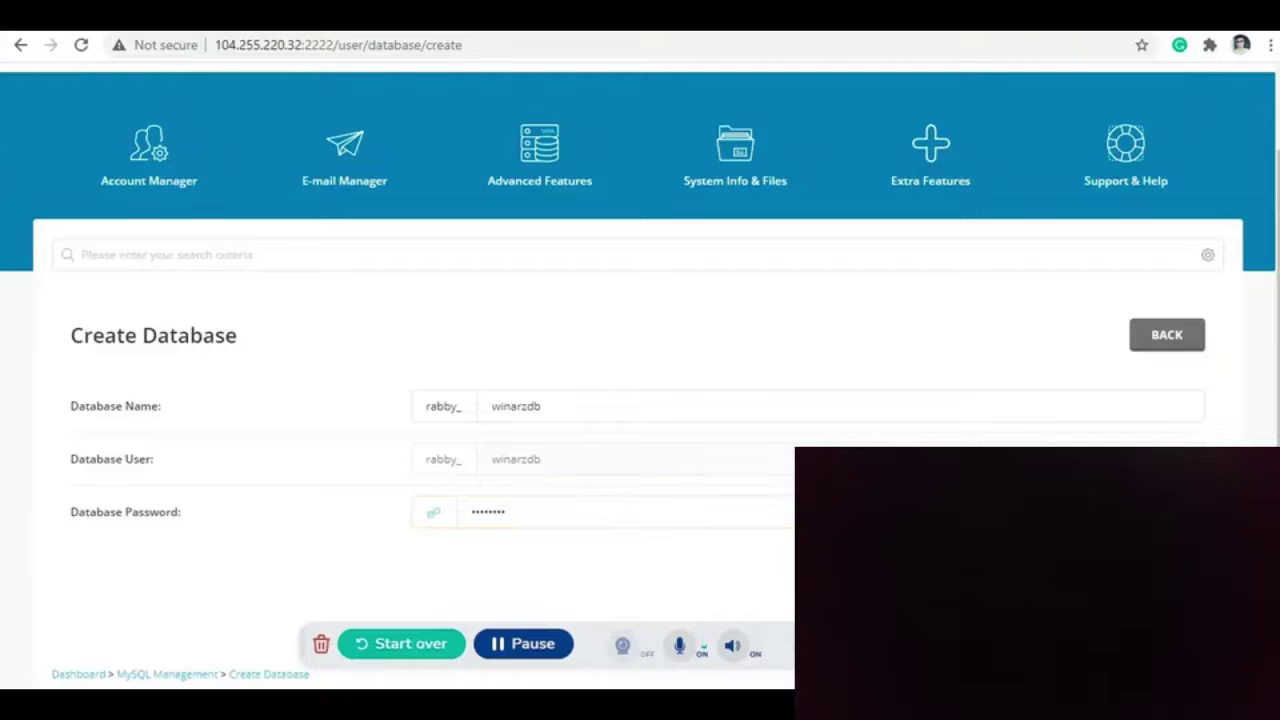
drag(519, 512, 440, 521)
key(ctrl+c)
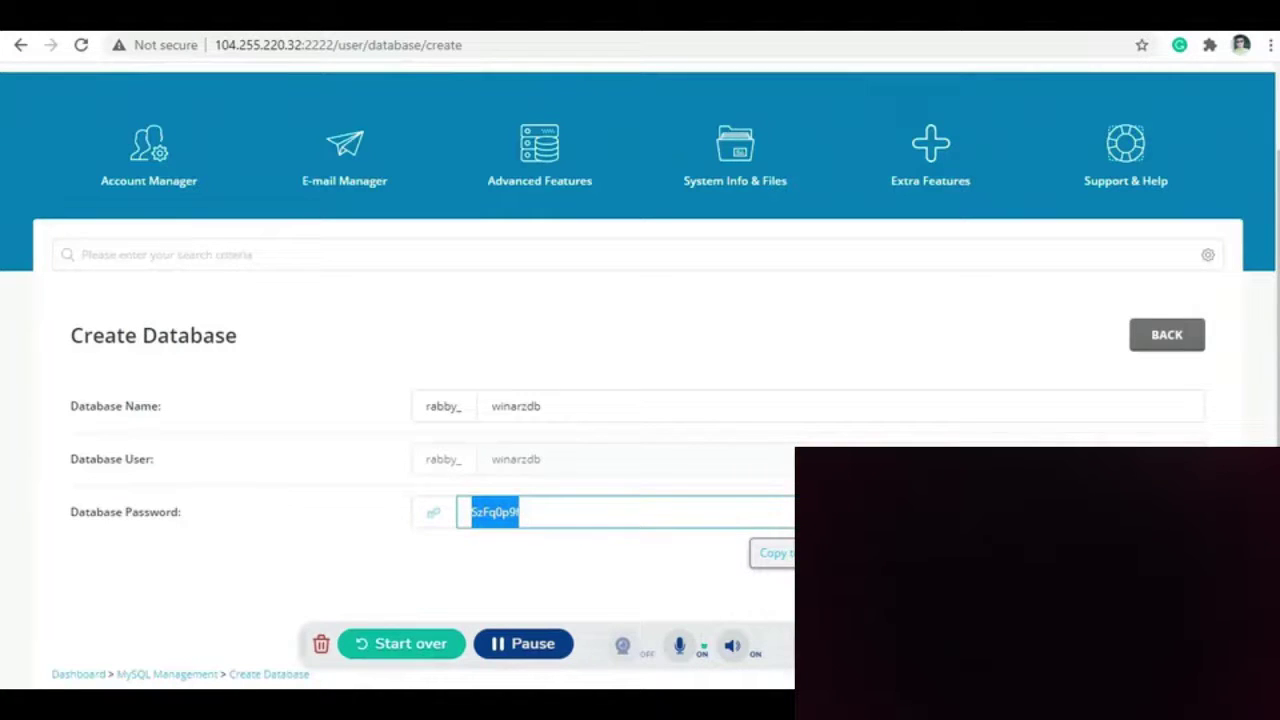
key(Return)
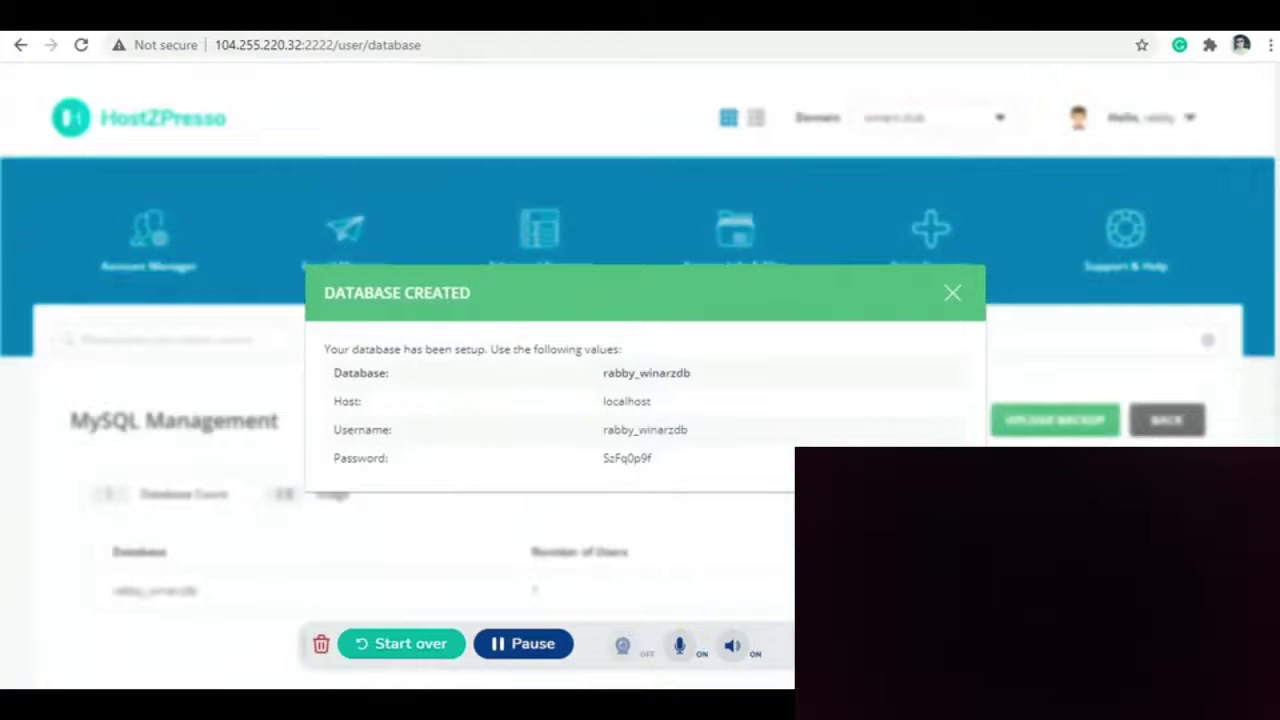
Switch to Notepad and paste the copied database password after the Database password label.
key(alt+Tab)
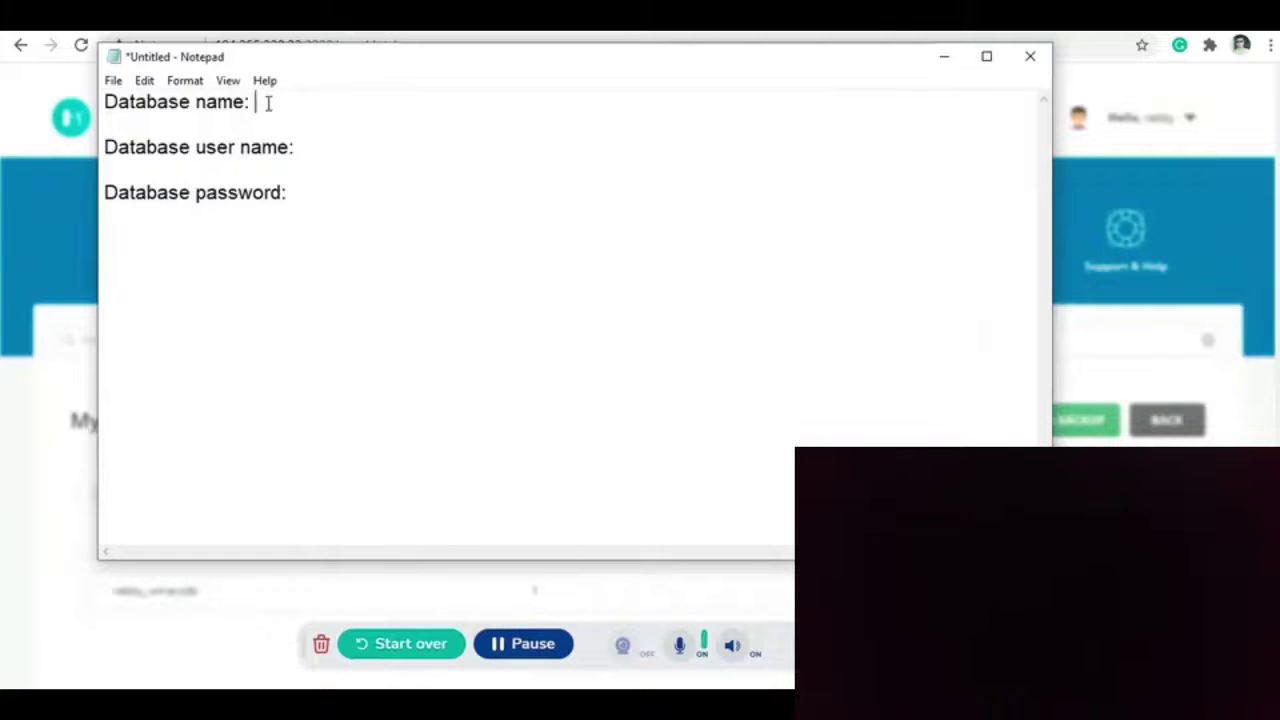
key(ctrl+v)
drag(258, 101, 363, 100)
key(ctrl+c)
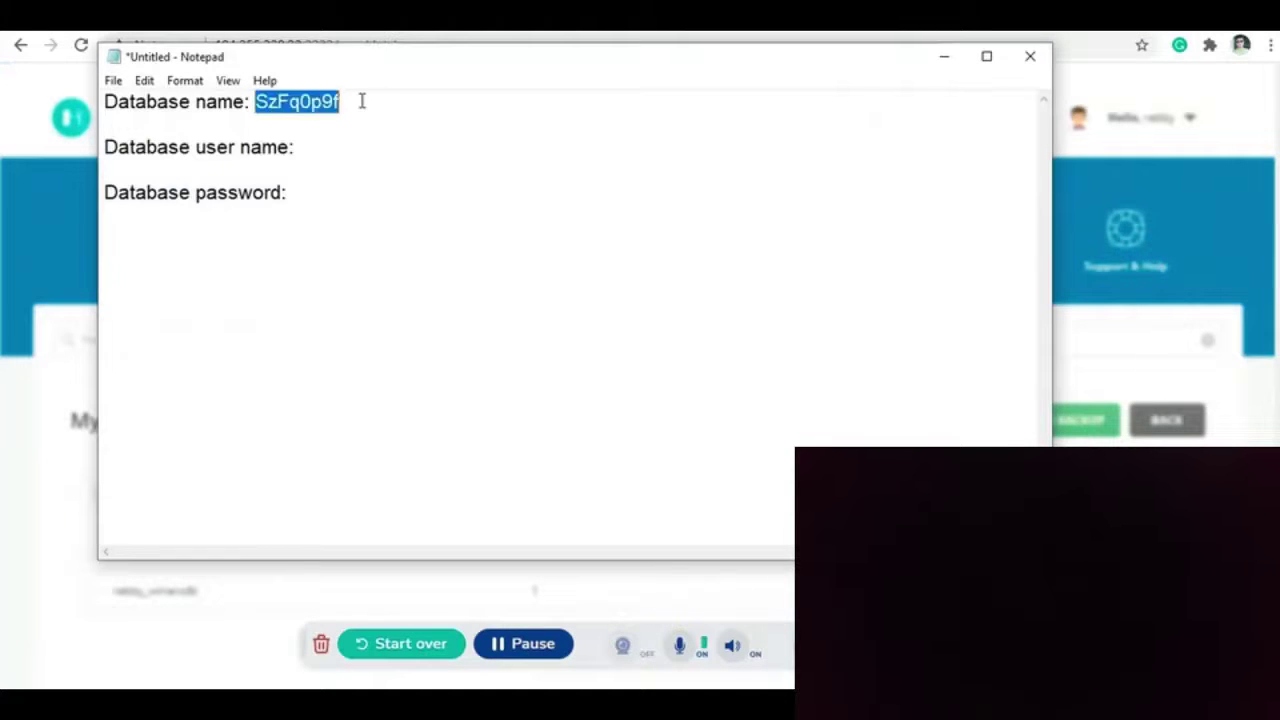
key(BackSpace)
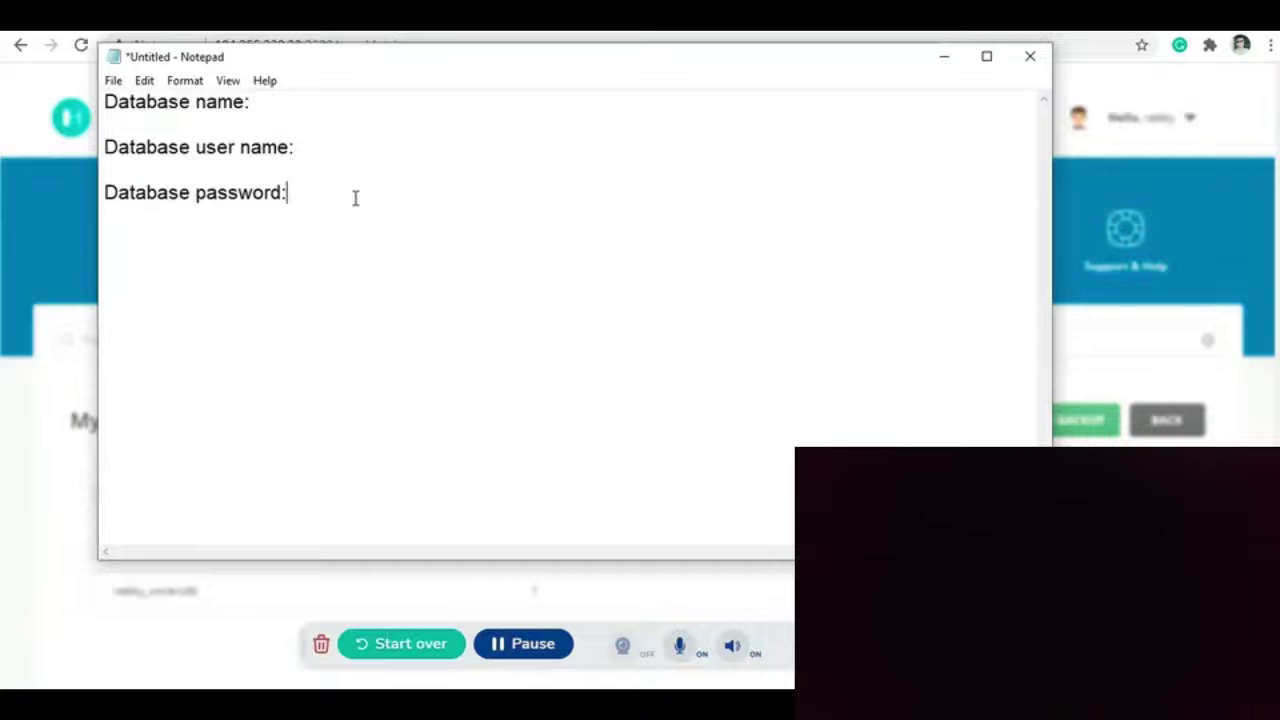
key(ctrl+v)
click(944, 56)
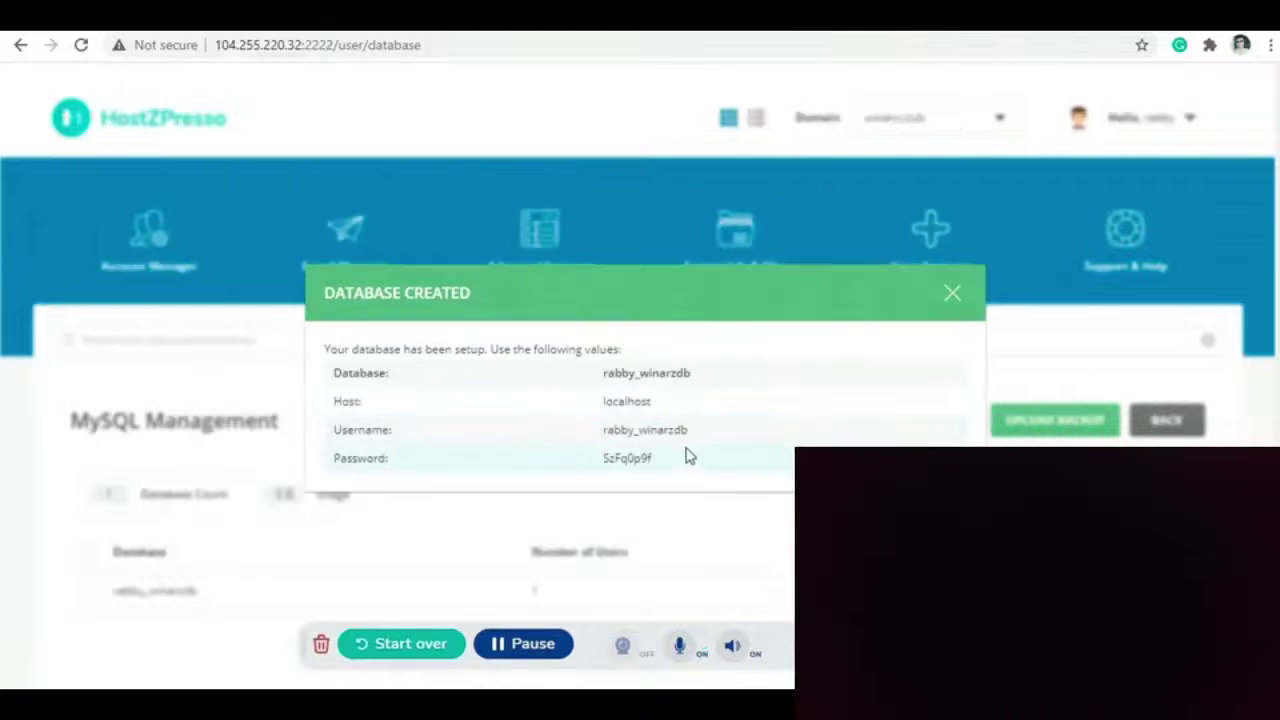
Copy the database, host, username and password details from the creation message, replace all the Notepad text with them, and dismiss the message.
drag(669, 460, 322, 374)
key(ctrl+c)
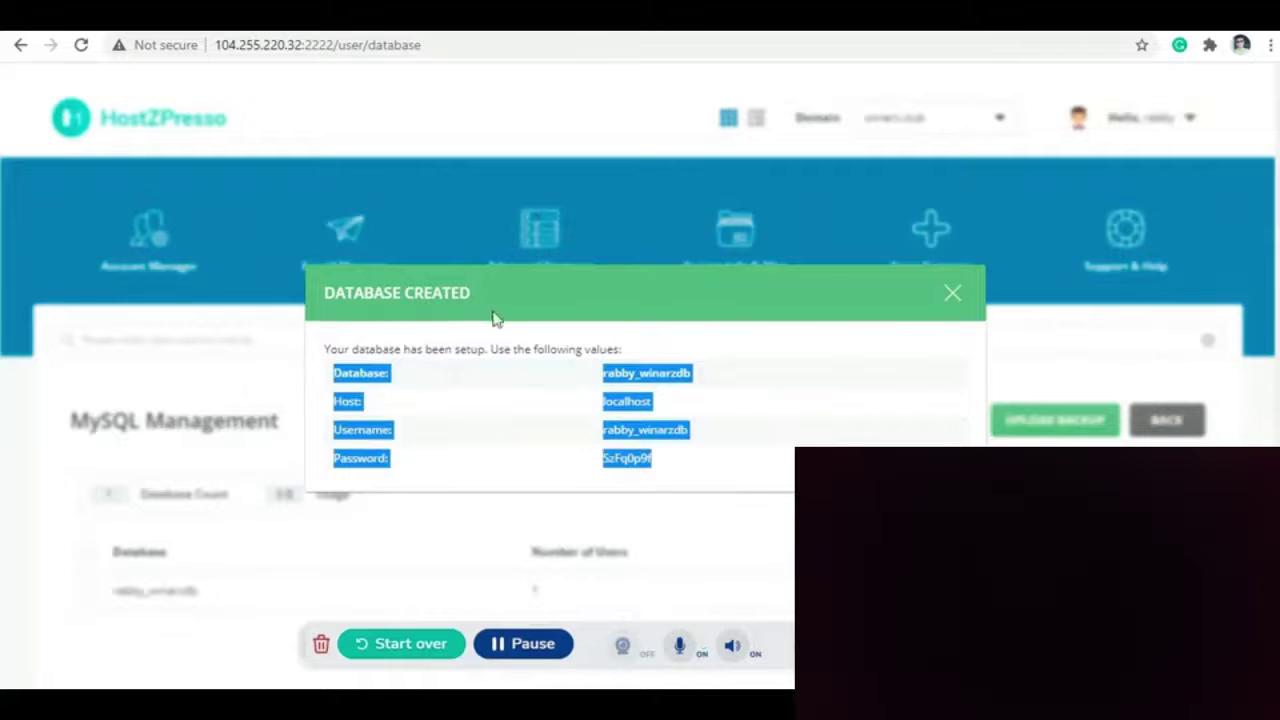
key(alt+Tab)
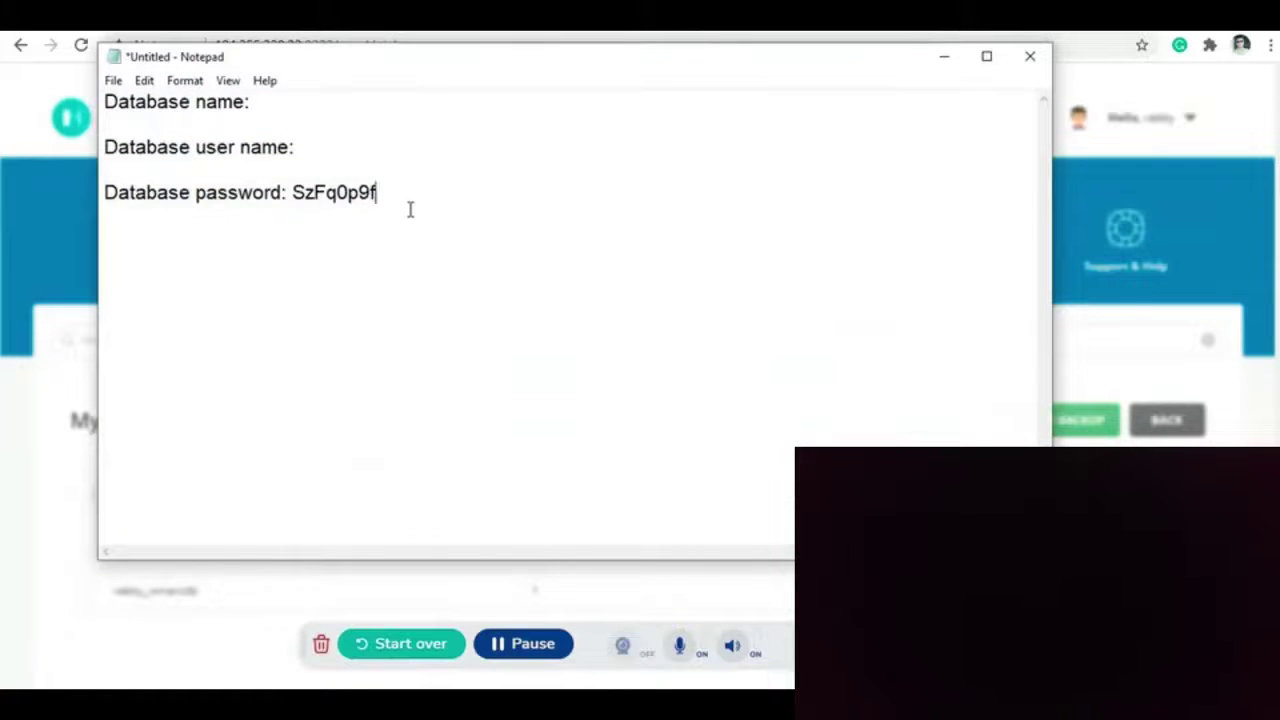
drag(411, 208, 88, 95)
key(ctrl+v)
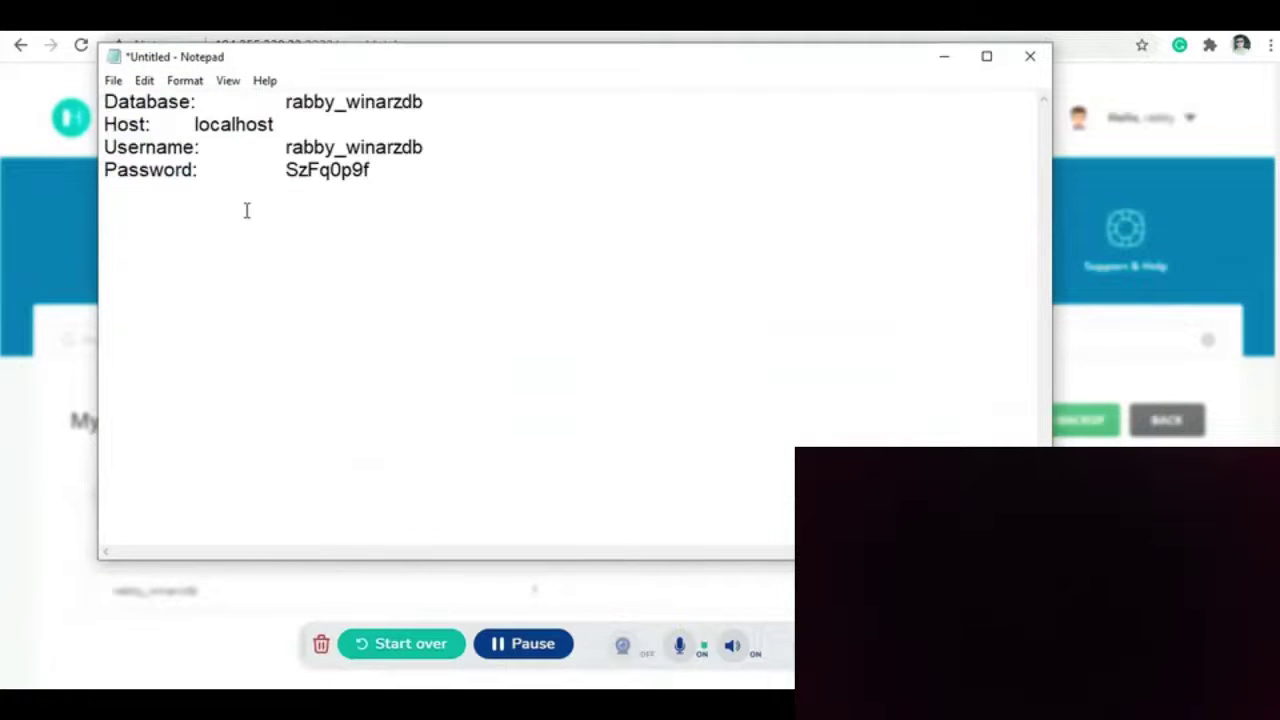
click(941, 57)
click(512, 645)
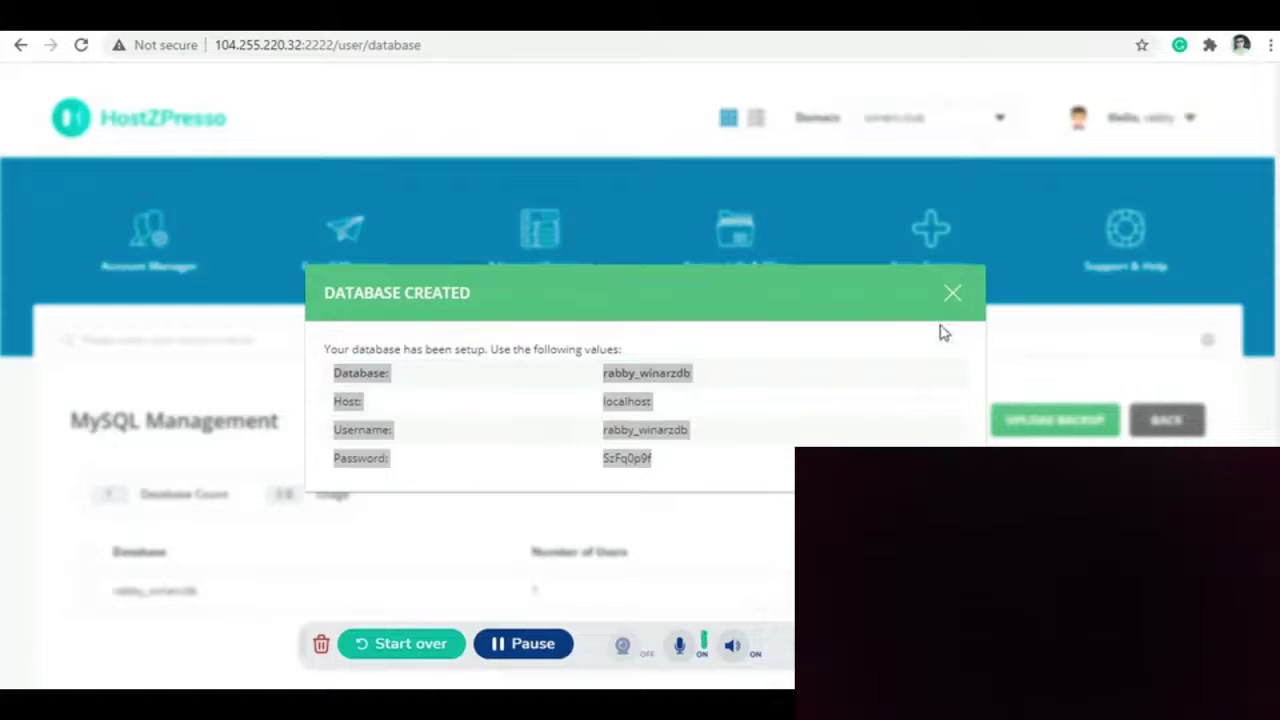
click(951, 294)
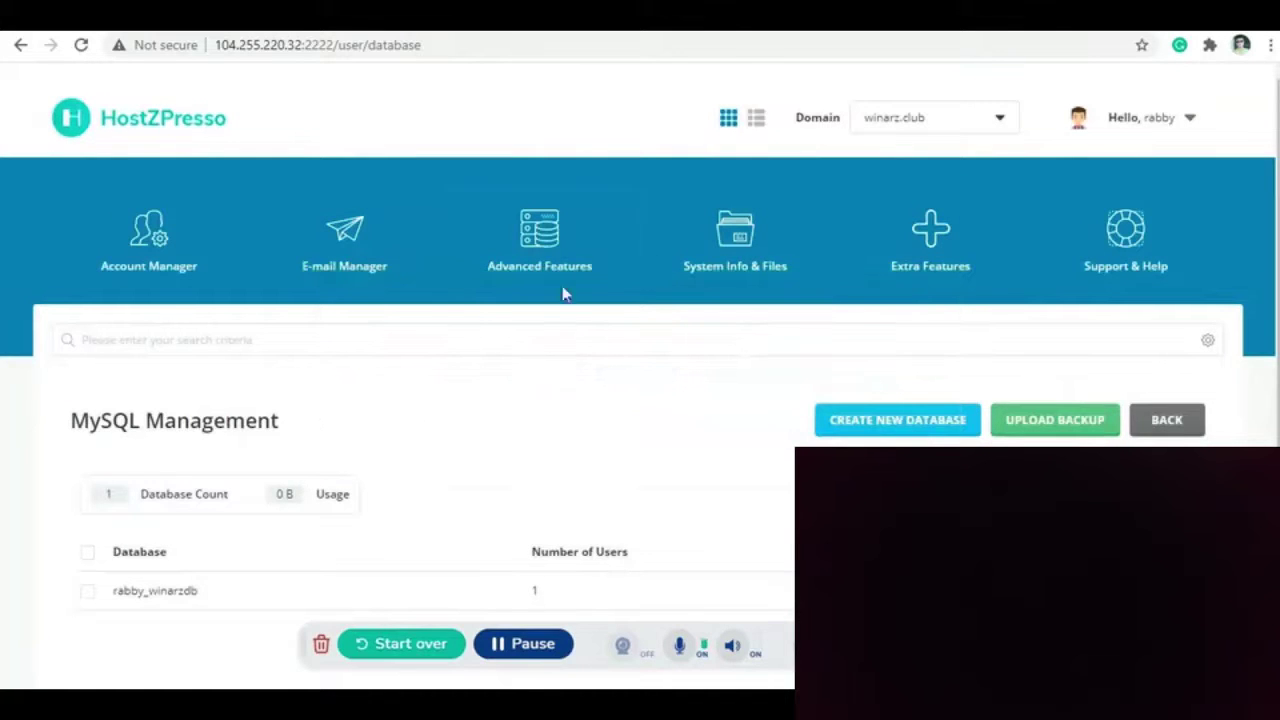
Open the hosting File Manager and go to the public_html folder of winarz.club.
mouse_move(510, 245)
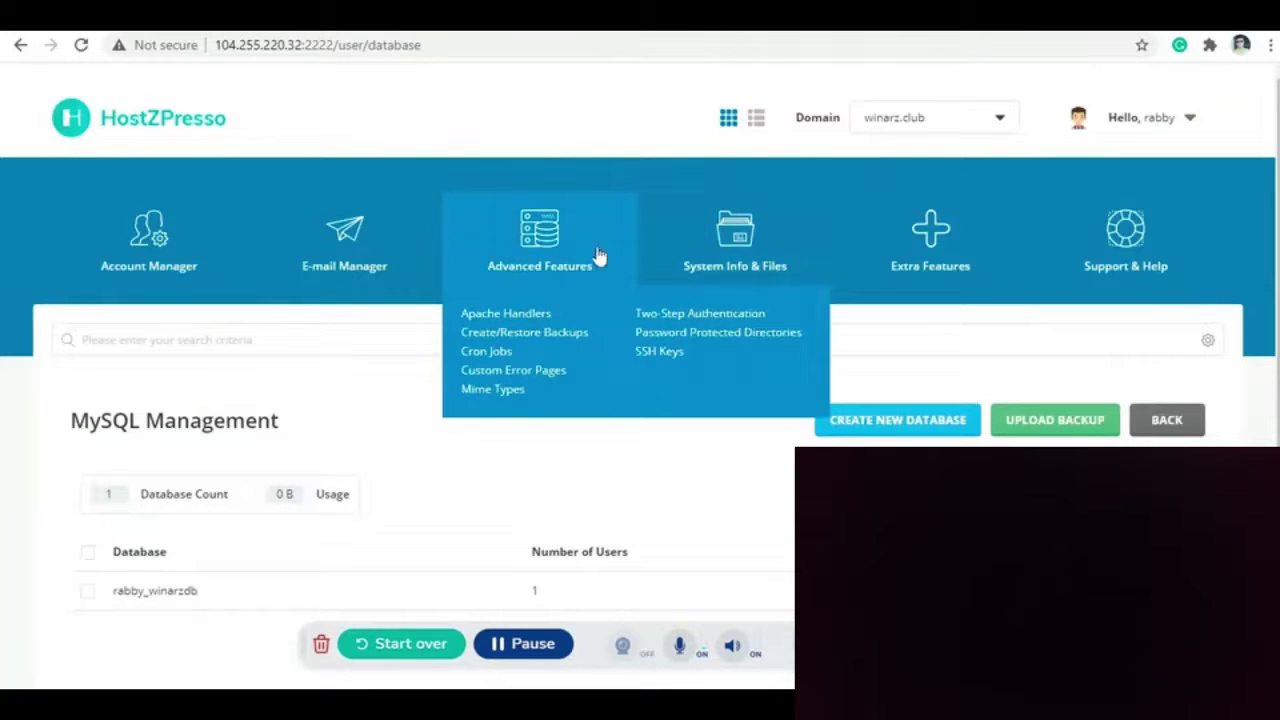
mouse_move(749, 257)
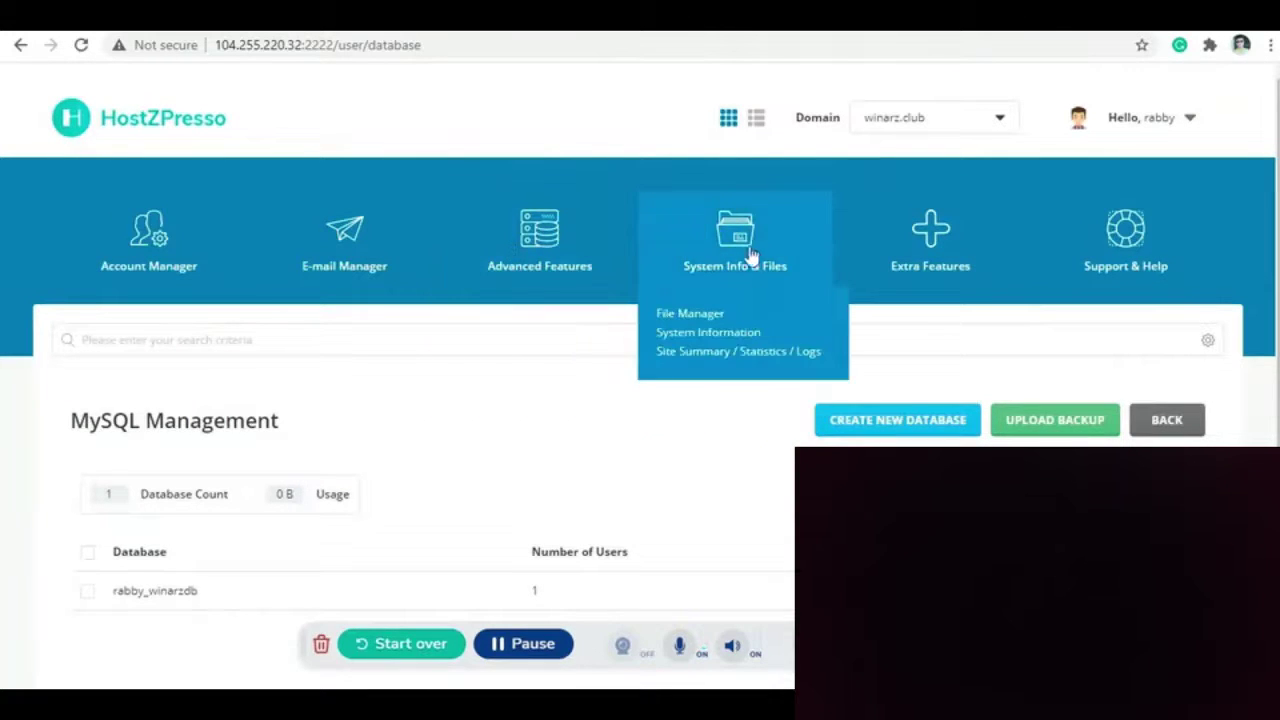
click(697, 318)
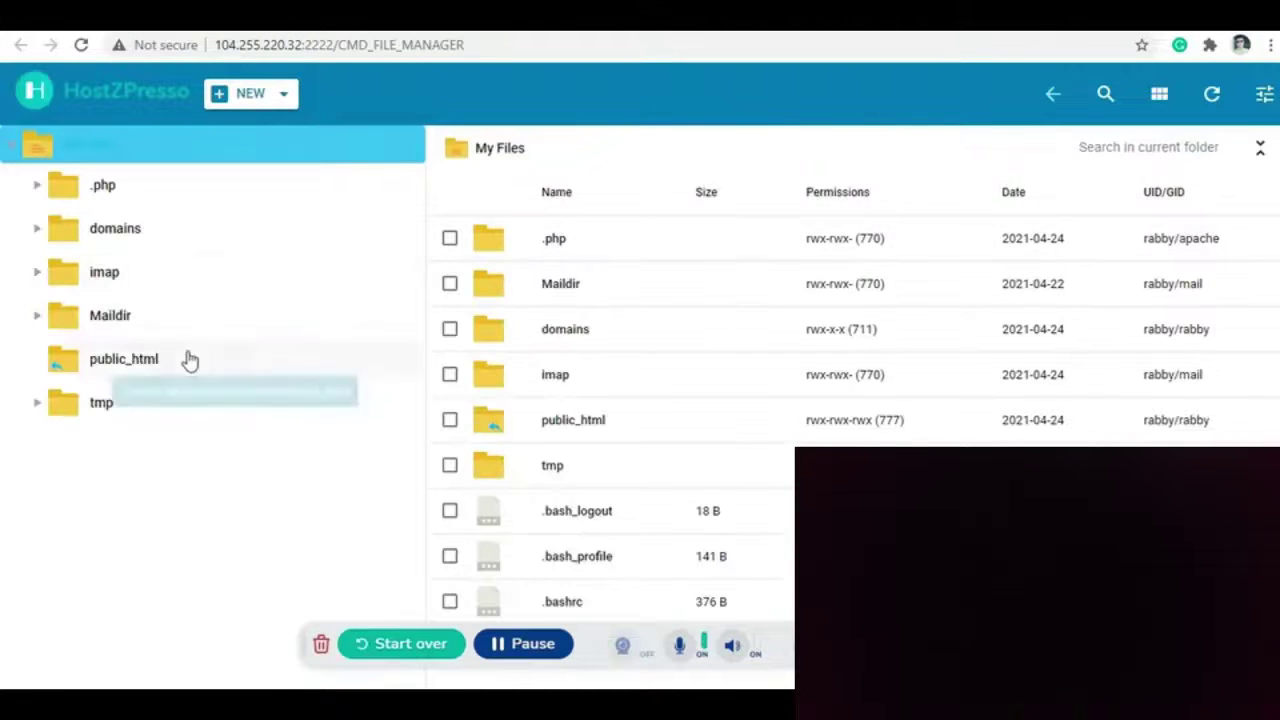
click(157, 366)
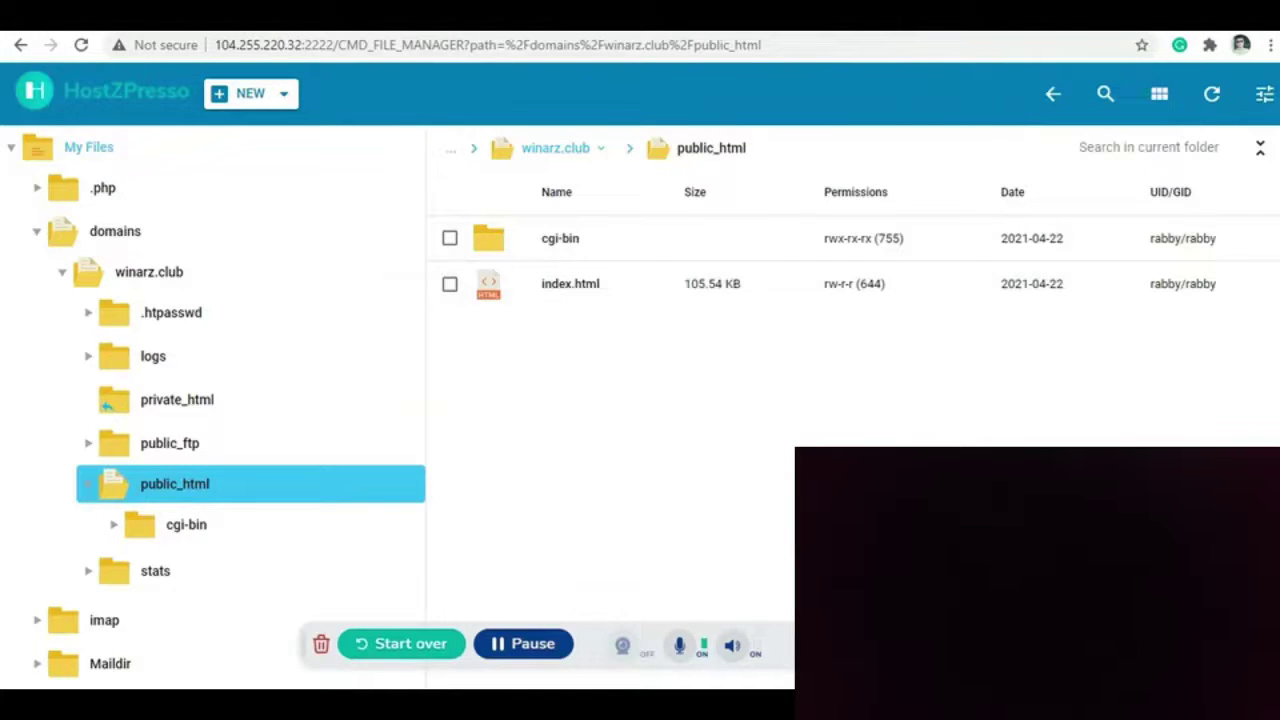
Switch to the wordpress.org download page and download the WordPress 5.7.1 zip file.
key(ctrl+Tab)
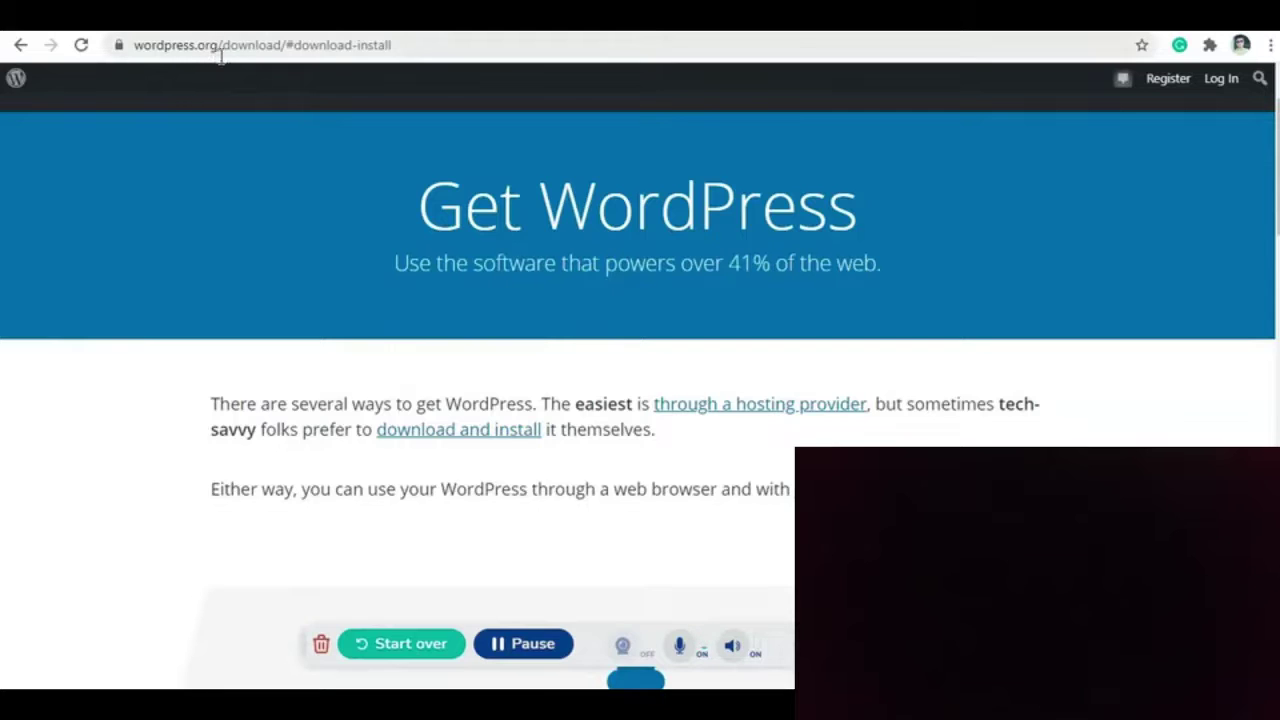
click(472, 441)
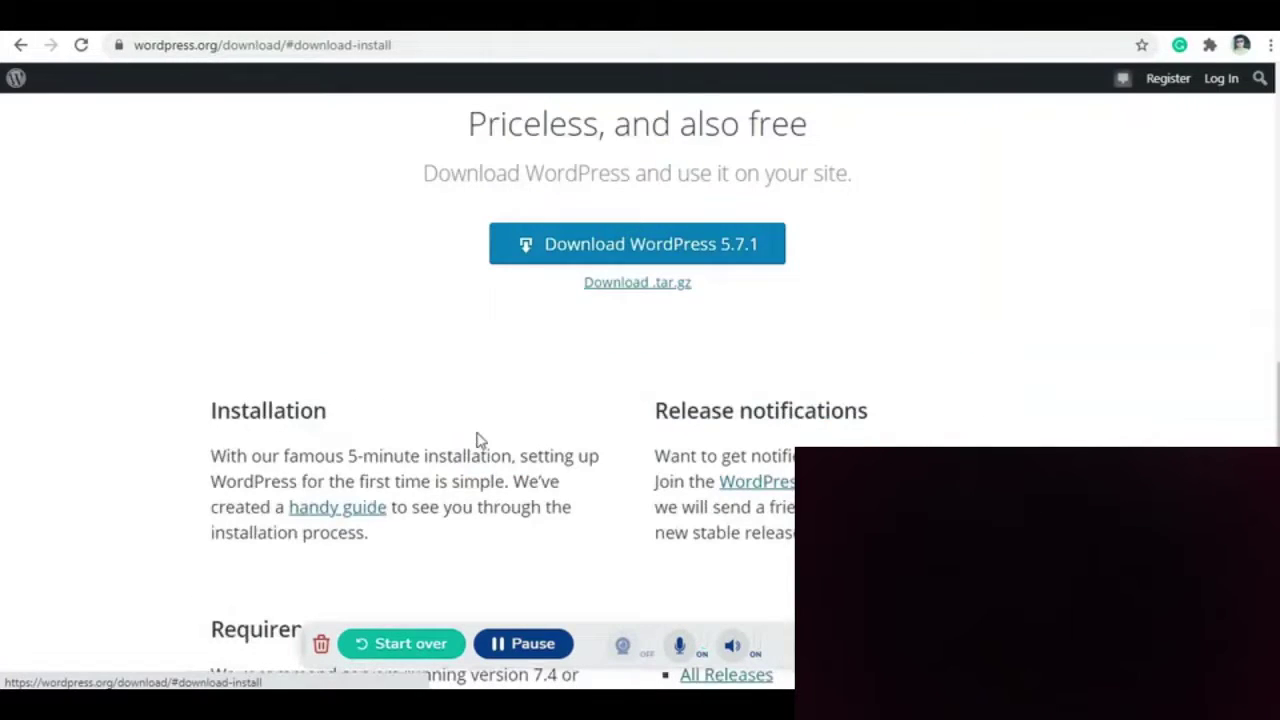
click(660, 251)
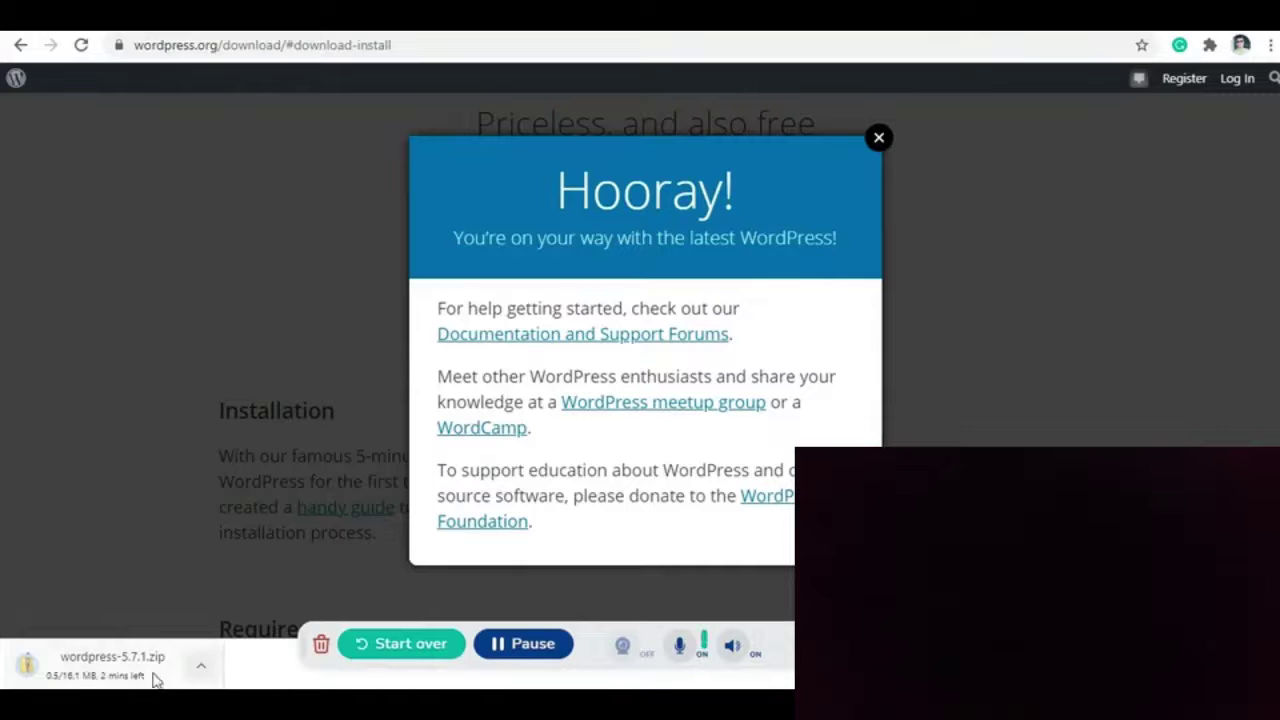
click(530, 645)
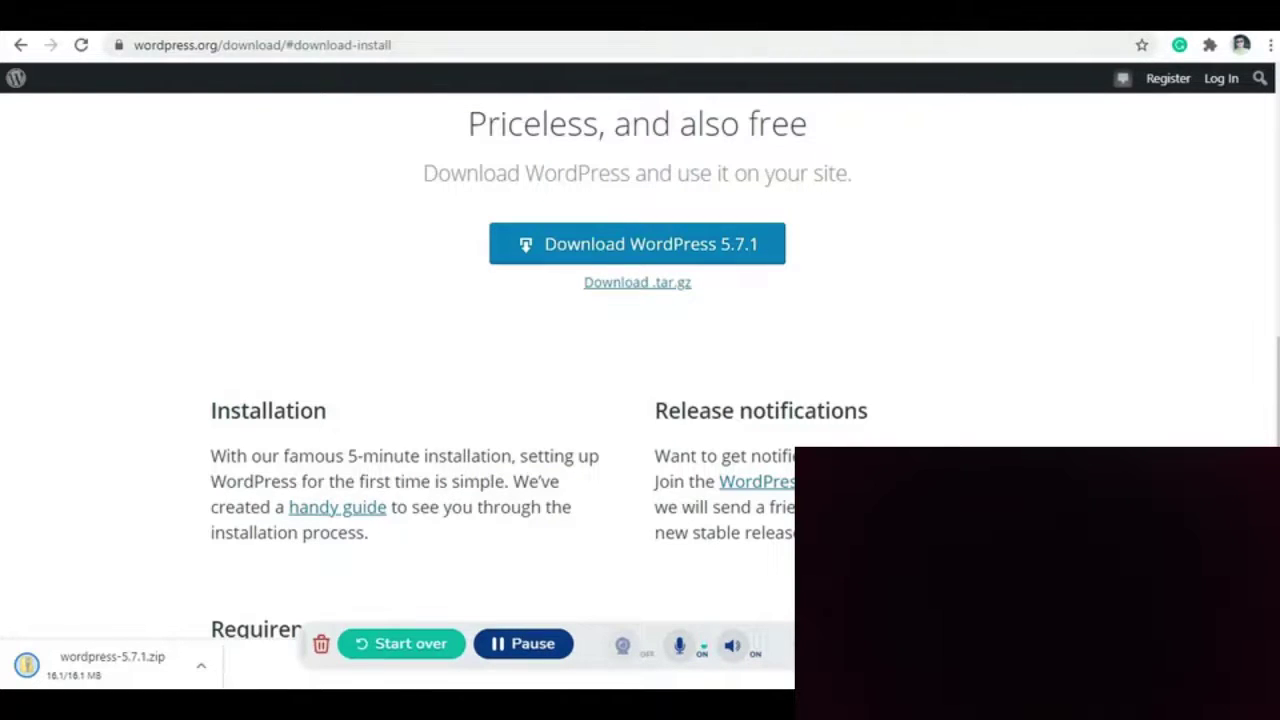
Switch to the hosting file manager and upload wordpress-5.7.1.zip from Downloads into the public_html folder, closing the upload dialog.
click(836, 28)
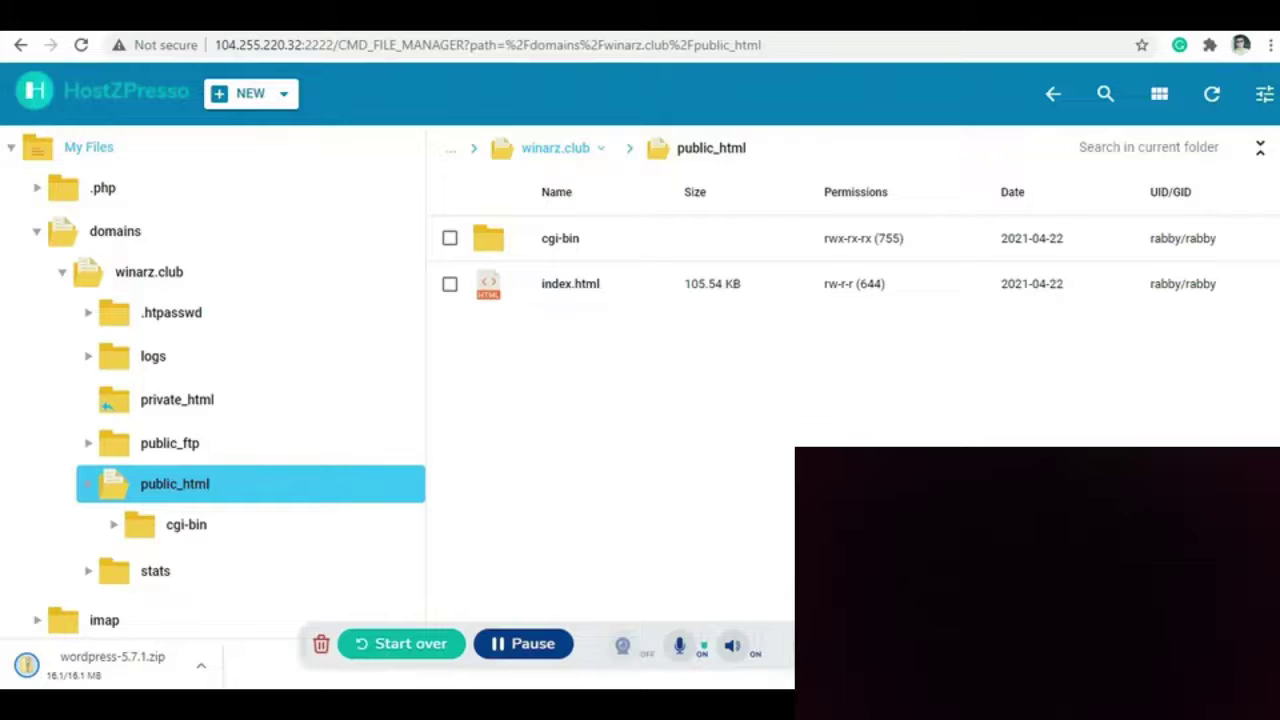
right_click(663, 356)
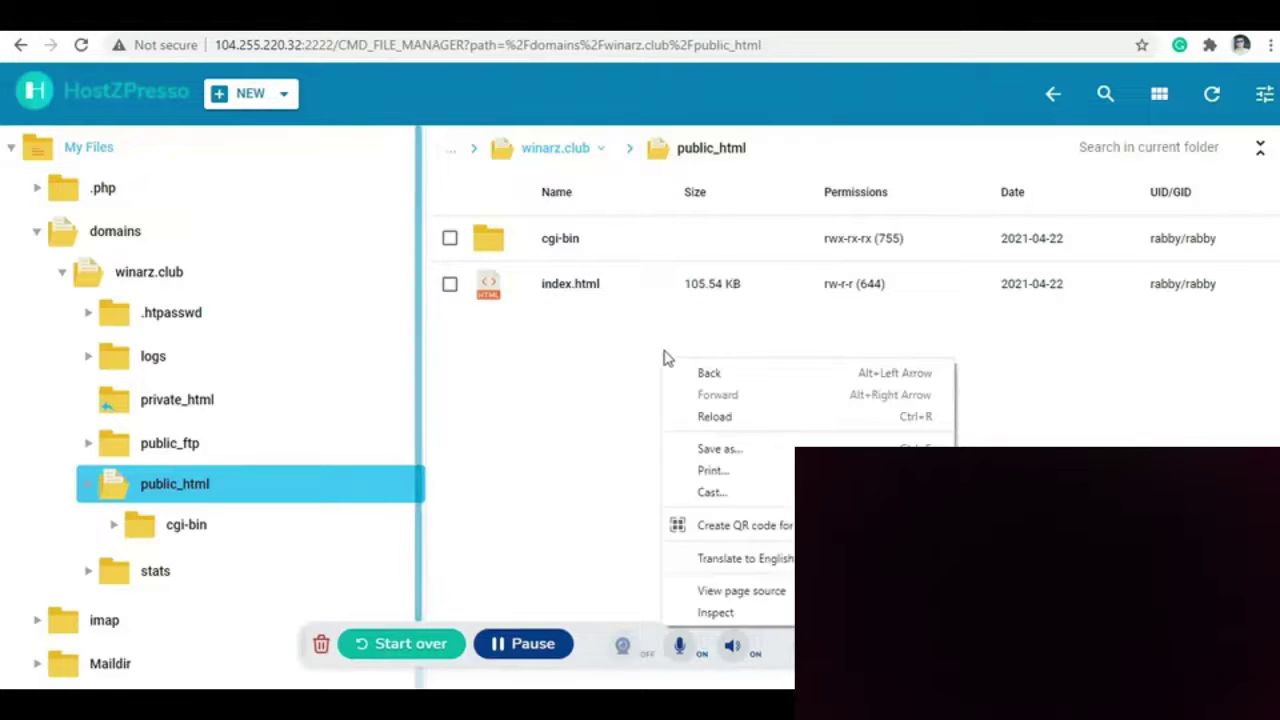
click(645, 325)
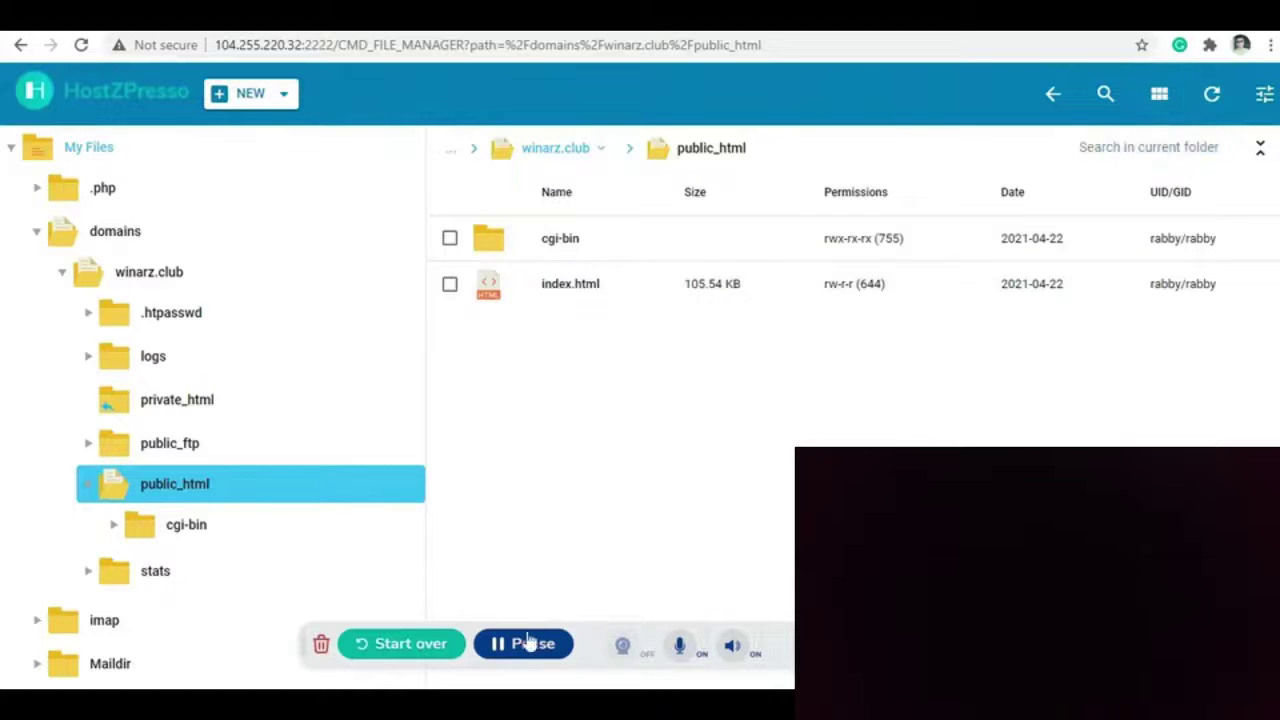
click(283, 93)
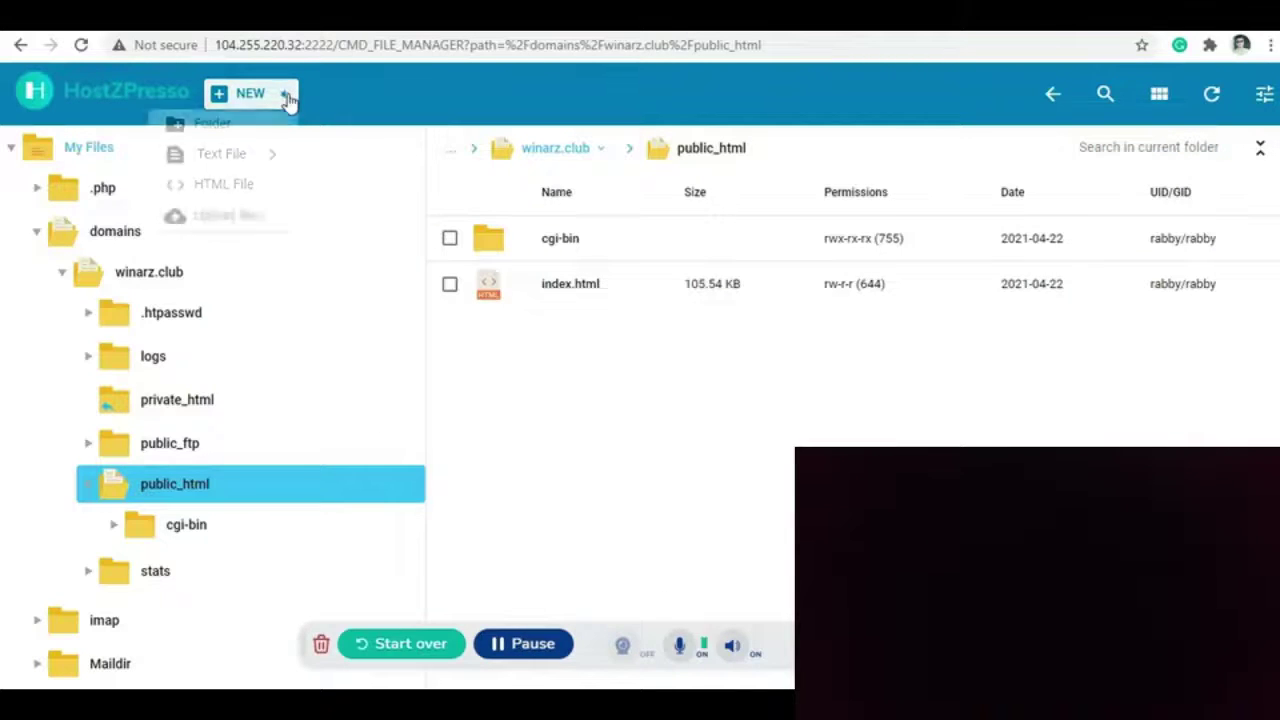
click(226, 216)
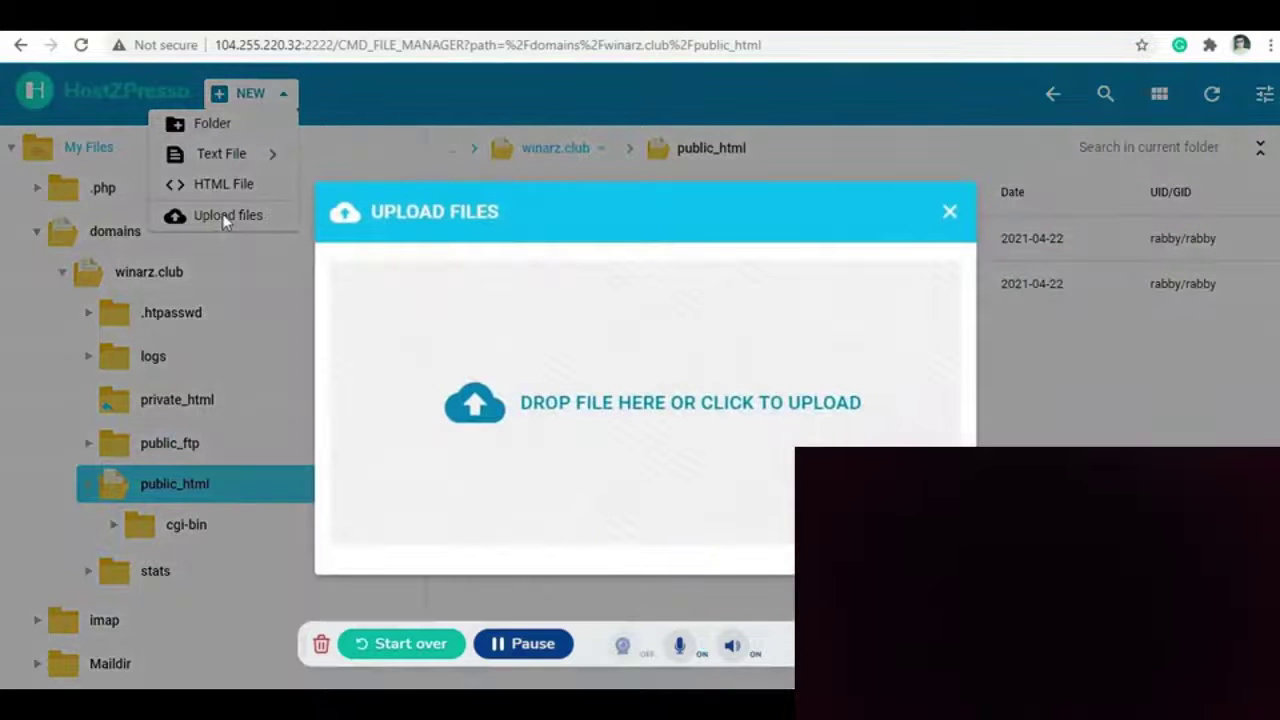
click(482, 404)
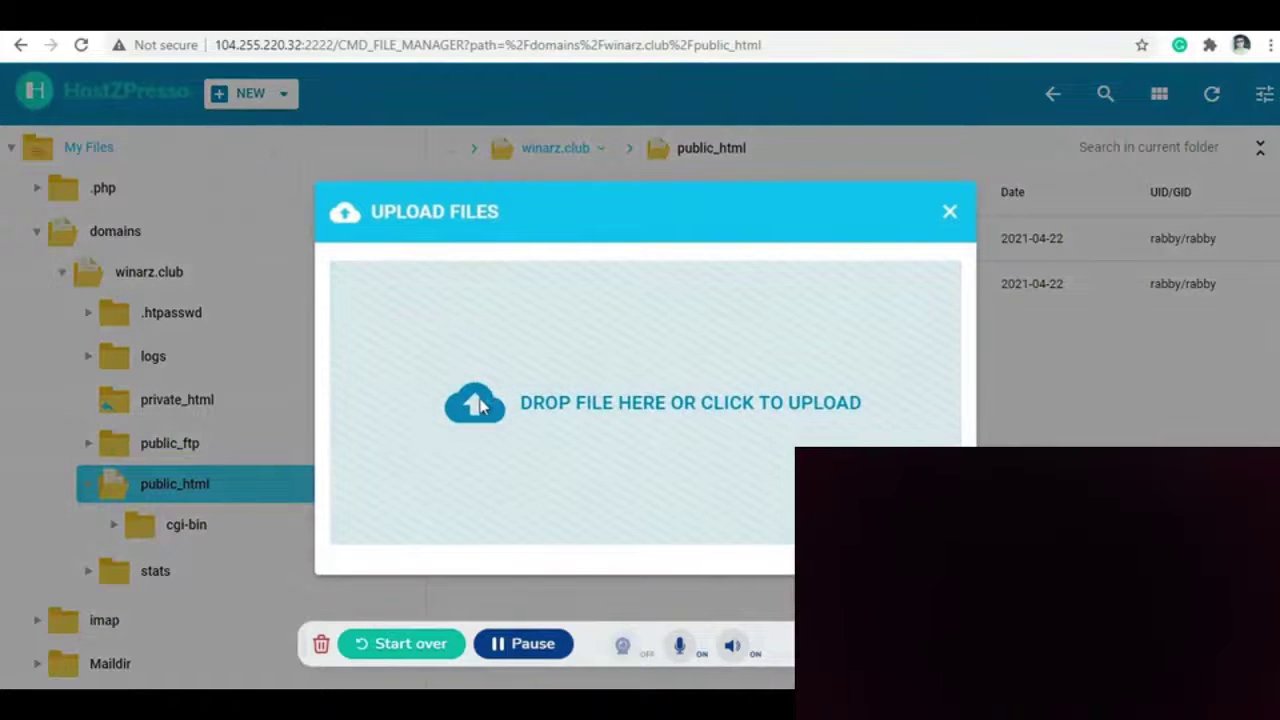
scroll(86, 163, up, 4)
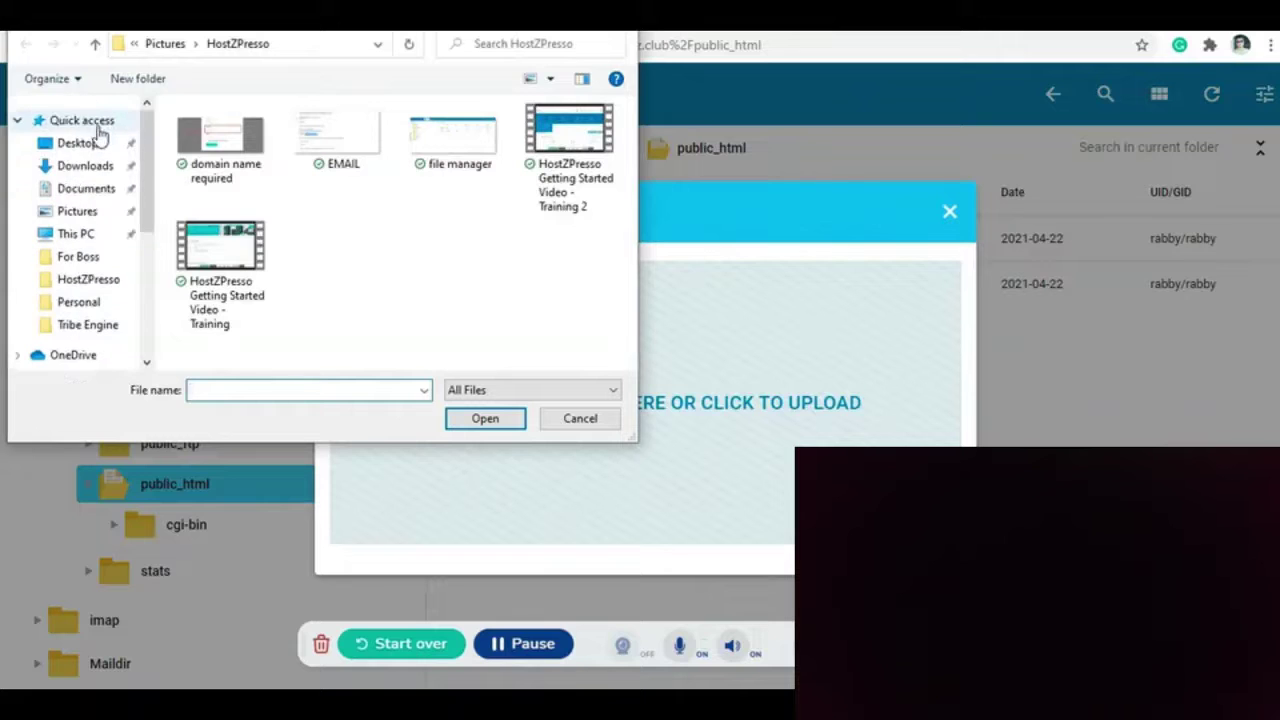
click(100, 168)
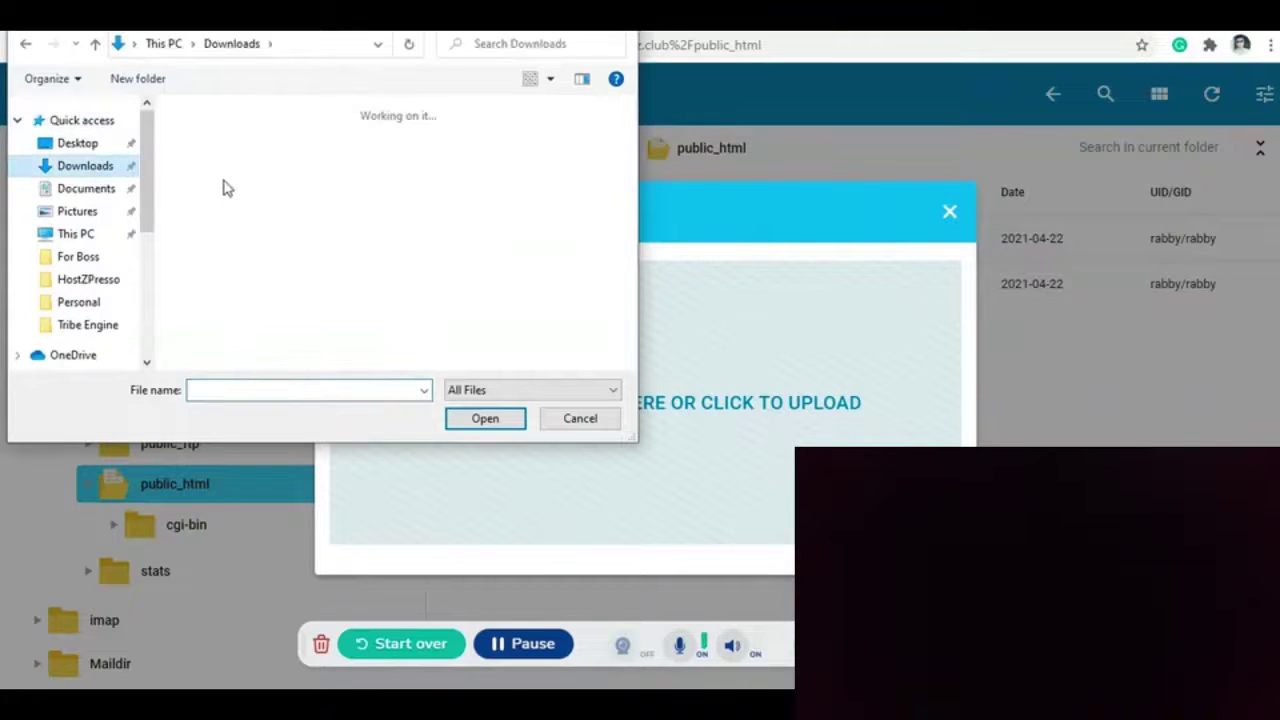
click(257, 137)
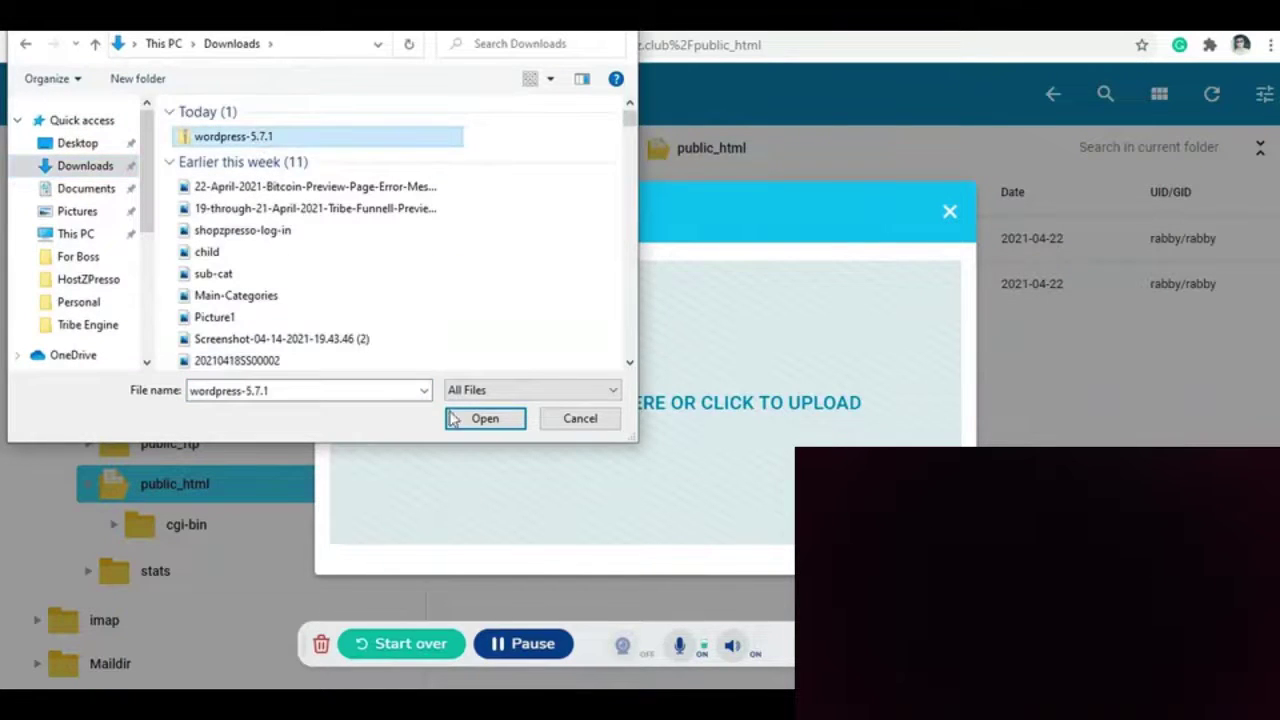
click(452, 418)
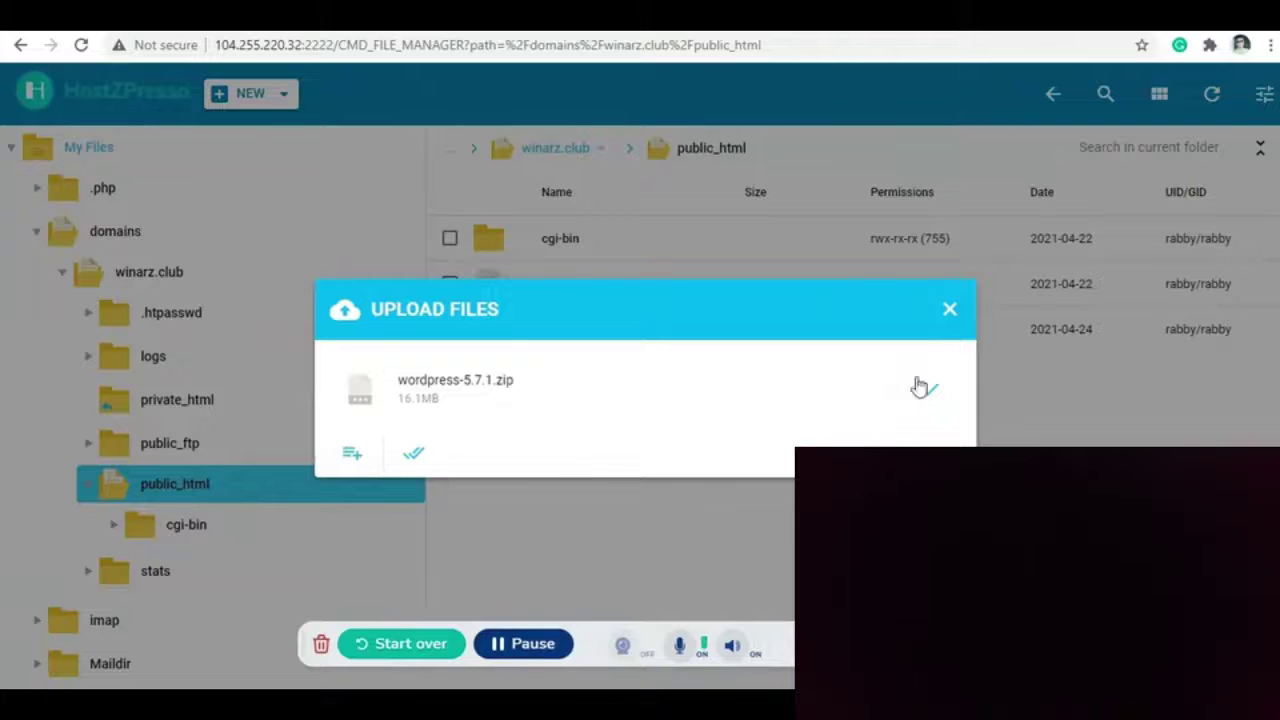
click(949, 309)
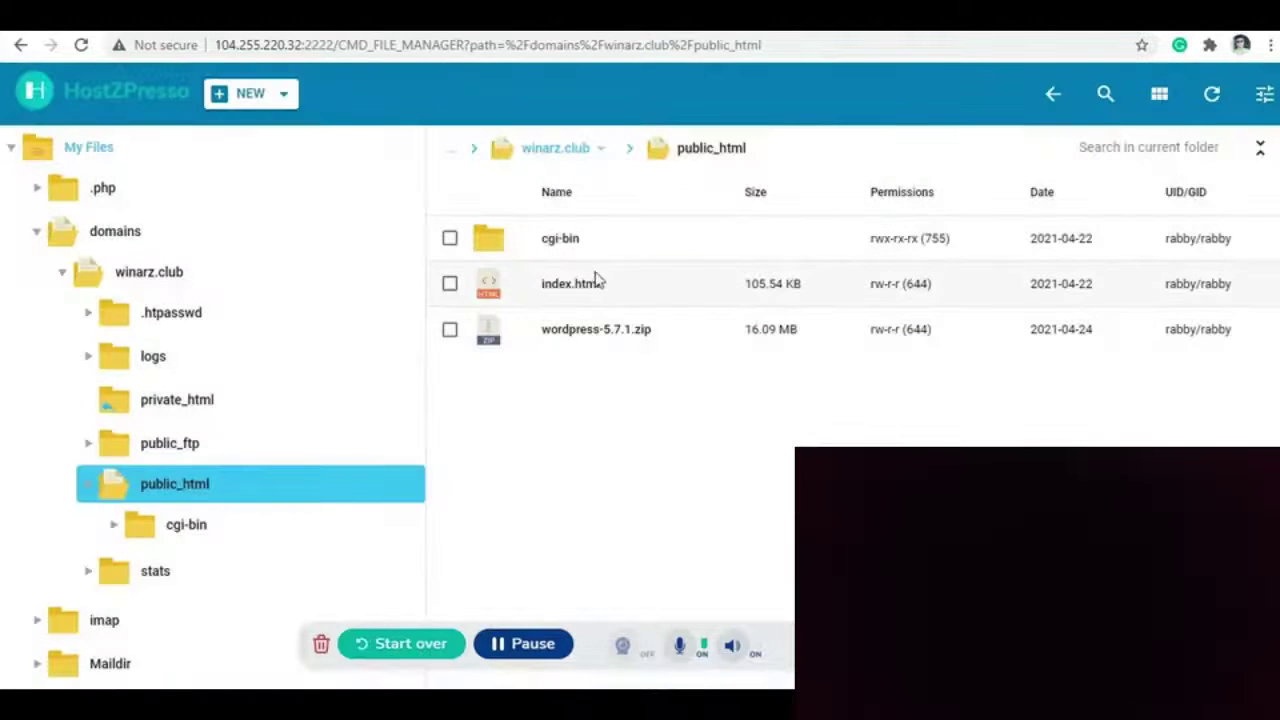
Extract wordpress-5.7.1.zip into the public_html folder of winarz.club.
right_click(560, 330)
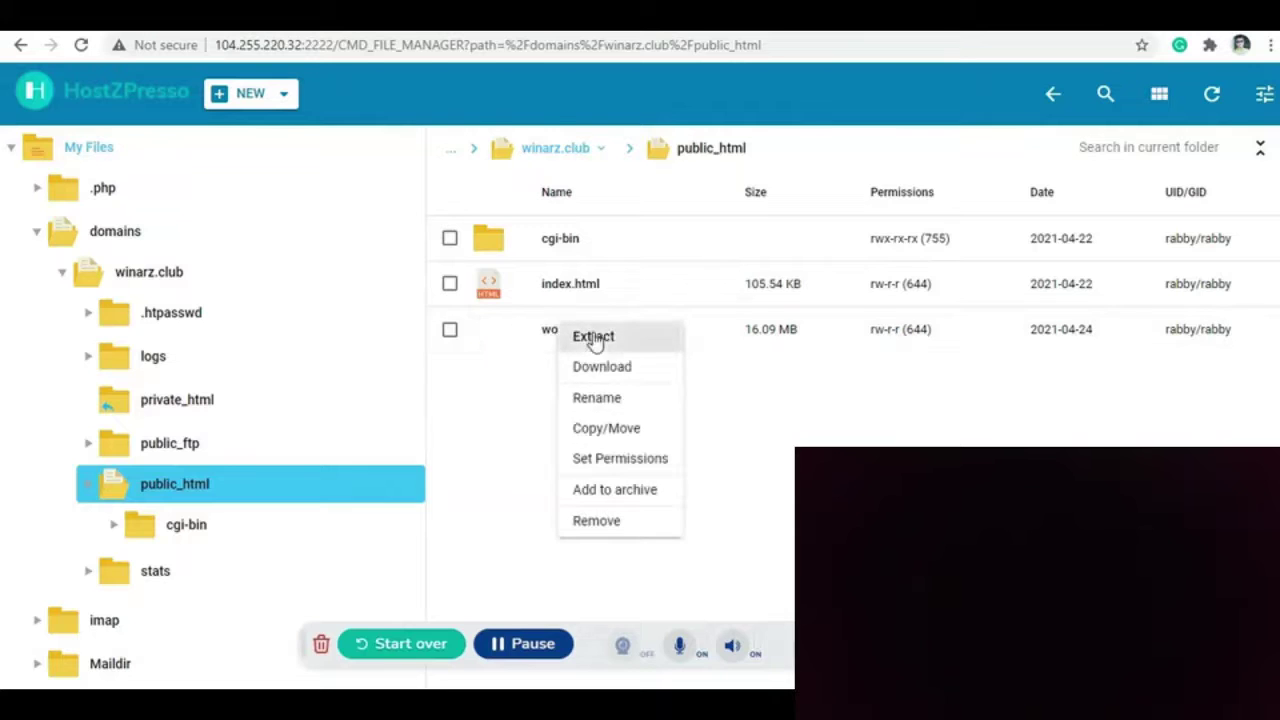
click(593, 337)
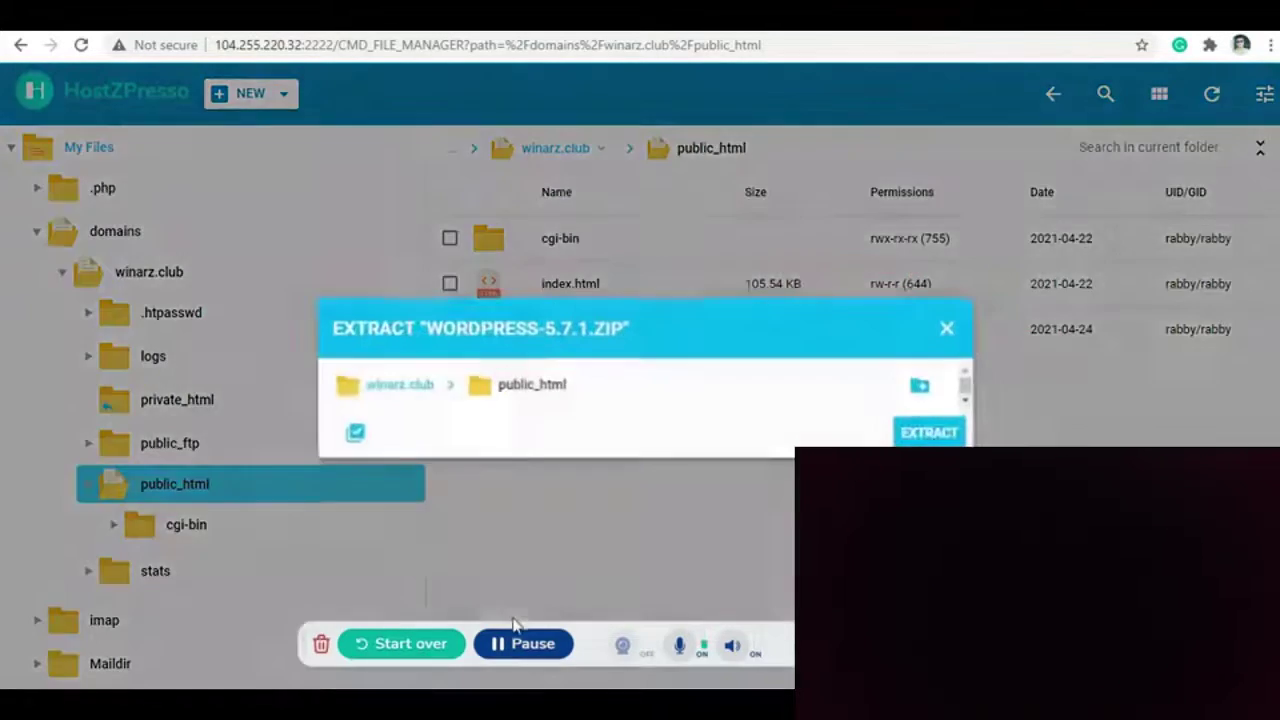
click(946, 435)
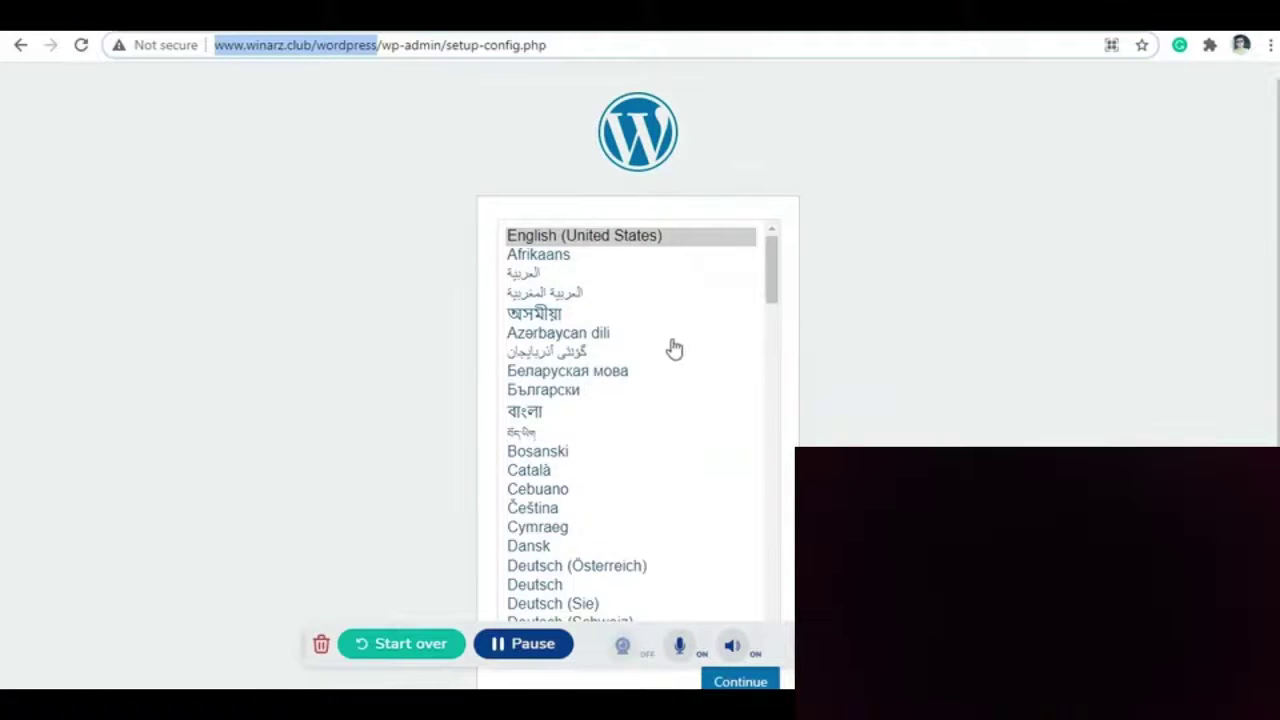
Browse the WordPress setup languages, keep English (United States) and continue.
scroll(674, 349, down, 6)
scroll(903, 397, down, 1)
scroll(717, 402, down, 4)
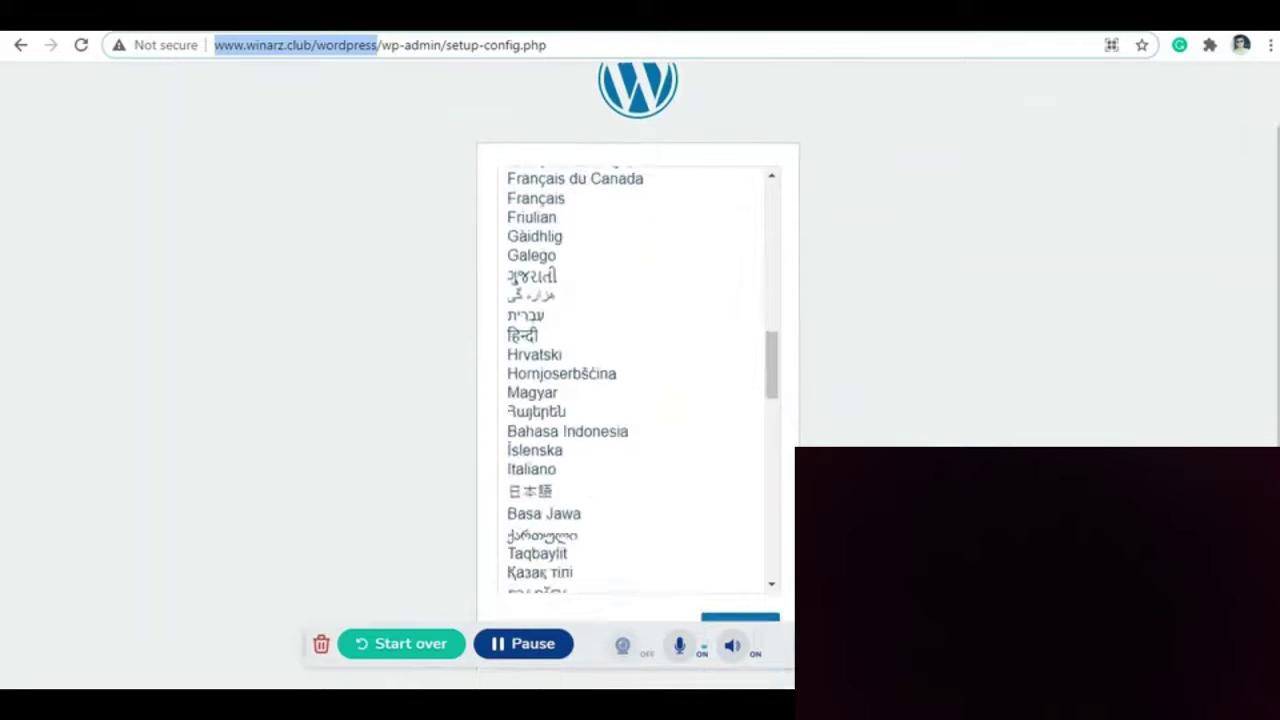
drag(771, 350, 771, 210)
scroll(617, 217, up, 3)
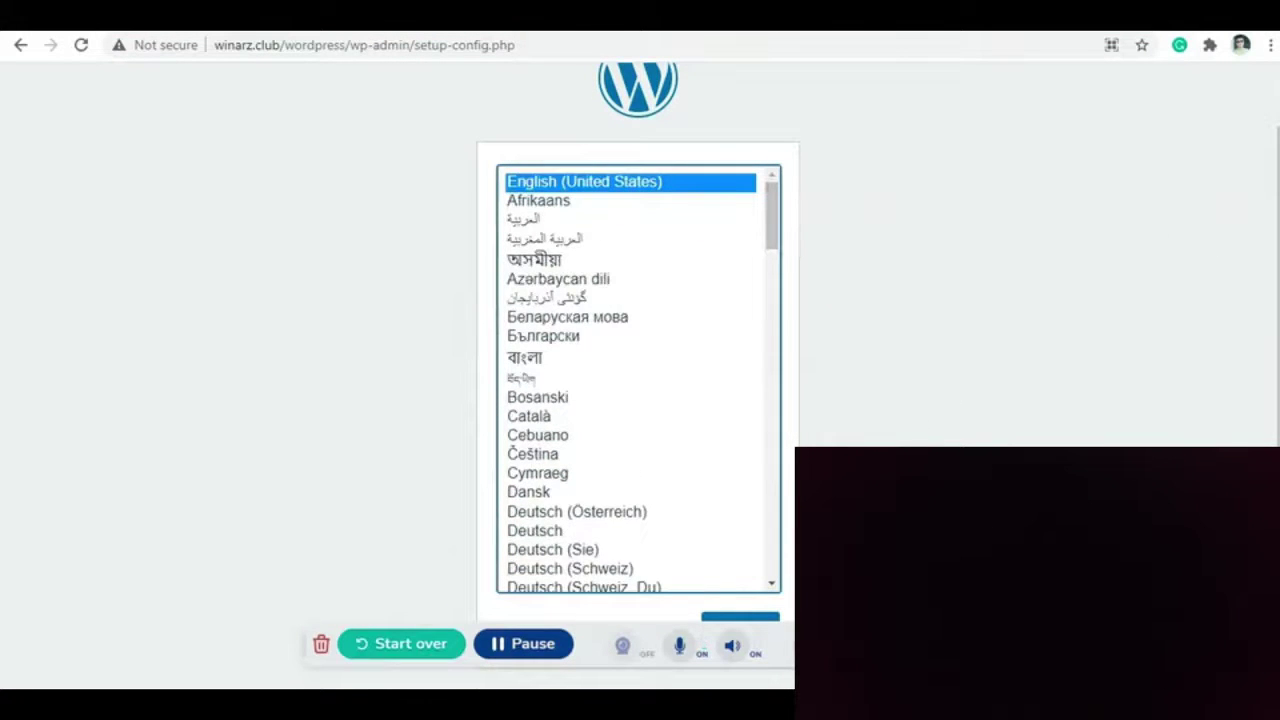
click(752, 622)
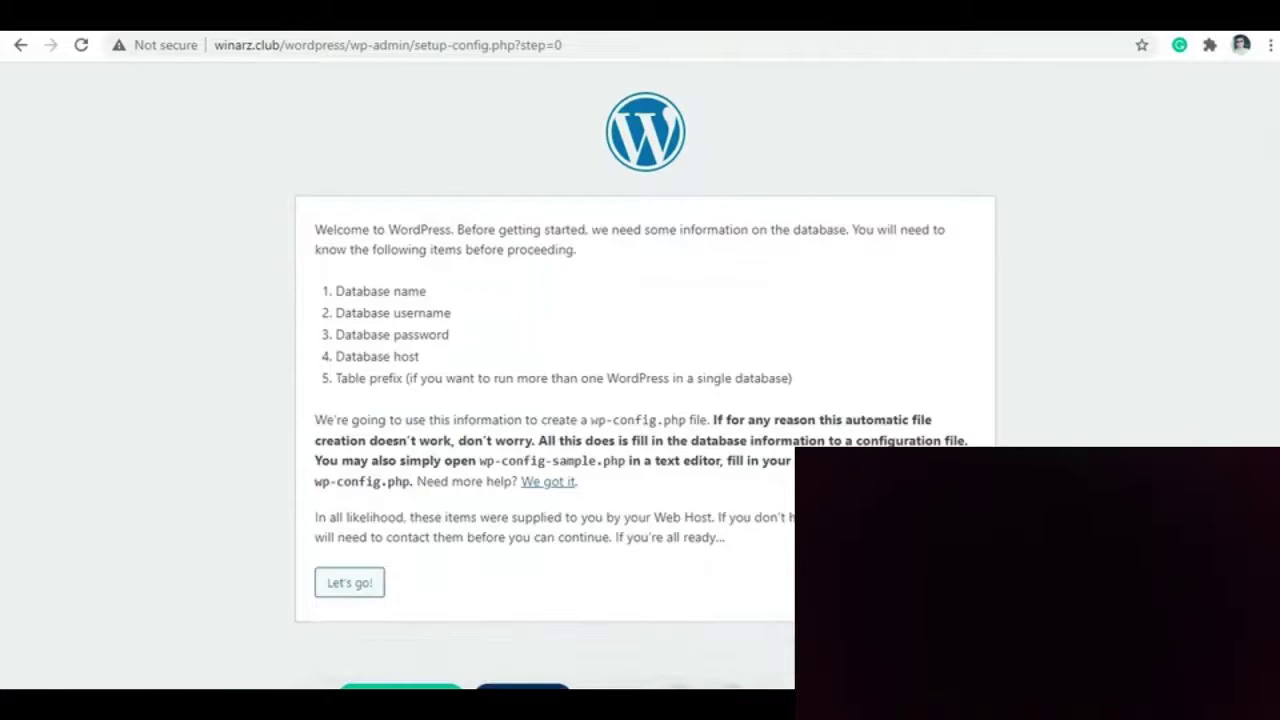
Submit the database name, username and password with host localhost and table prefix wp_, and start the WordPress installation.
click(362, 584)
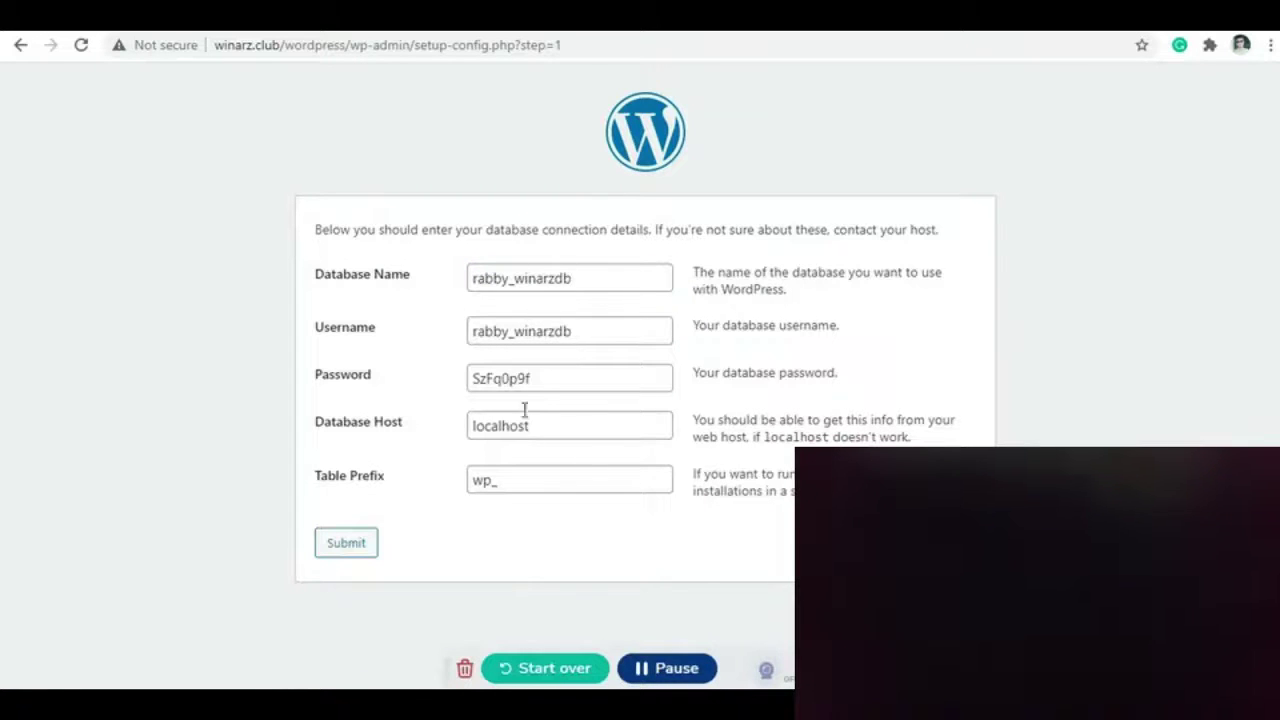
click(343, 548)
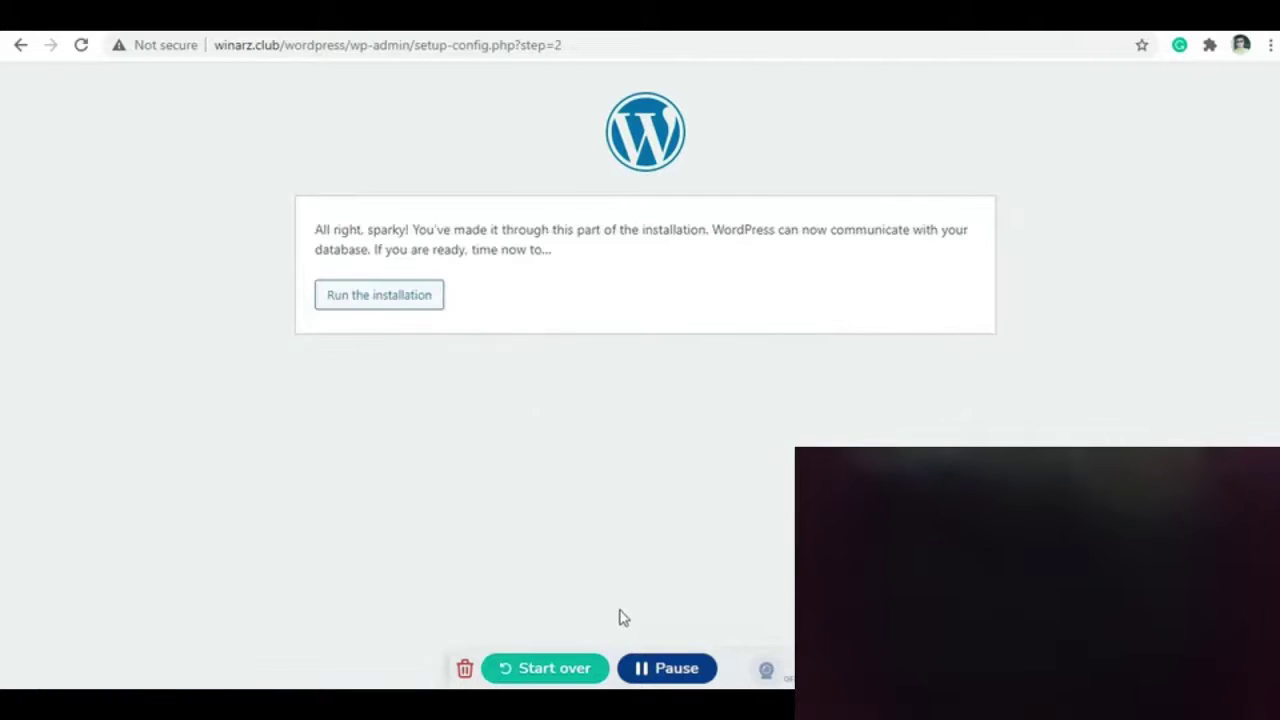
click(379, 303)
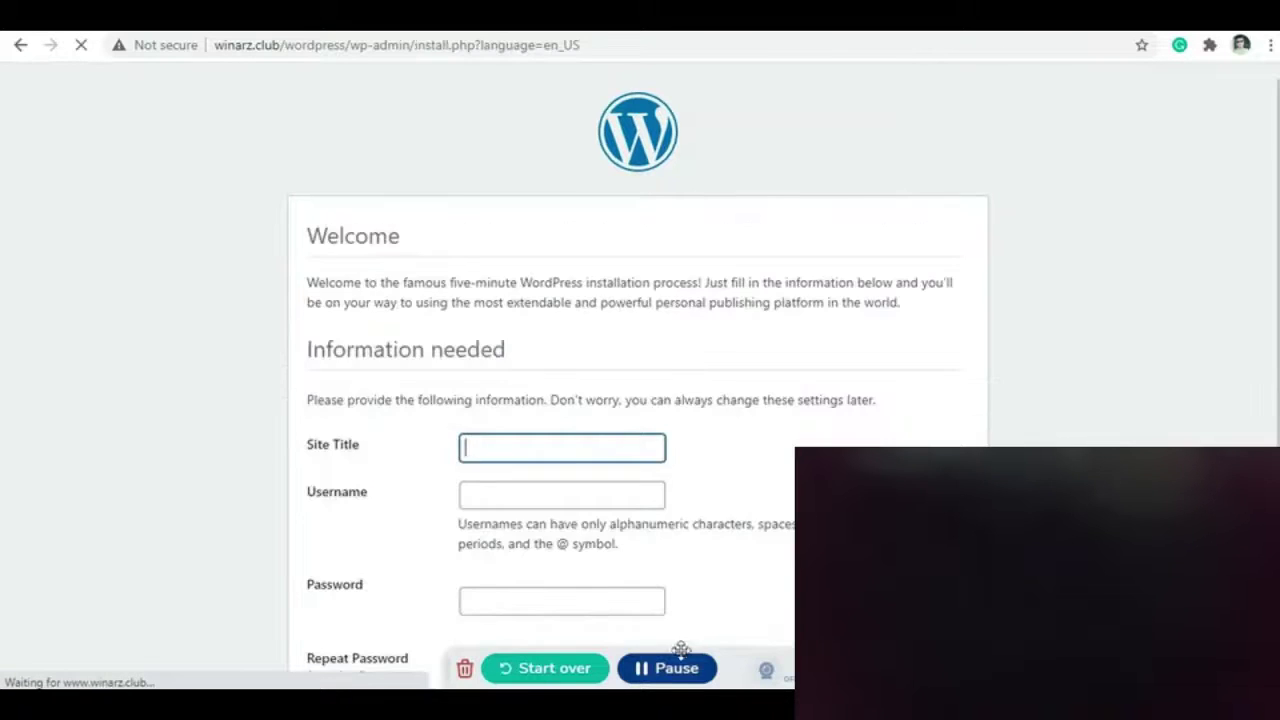
Set the site title to Winarz and the admin username to winarzclub in the WordPress installation form.
scroll(660, 667, down, 2)
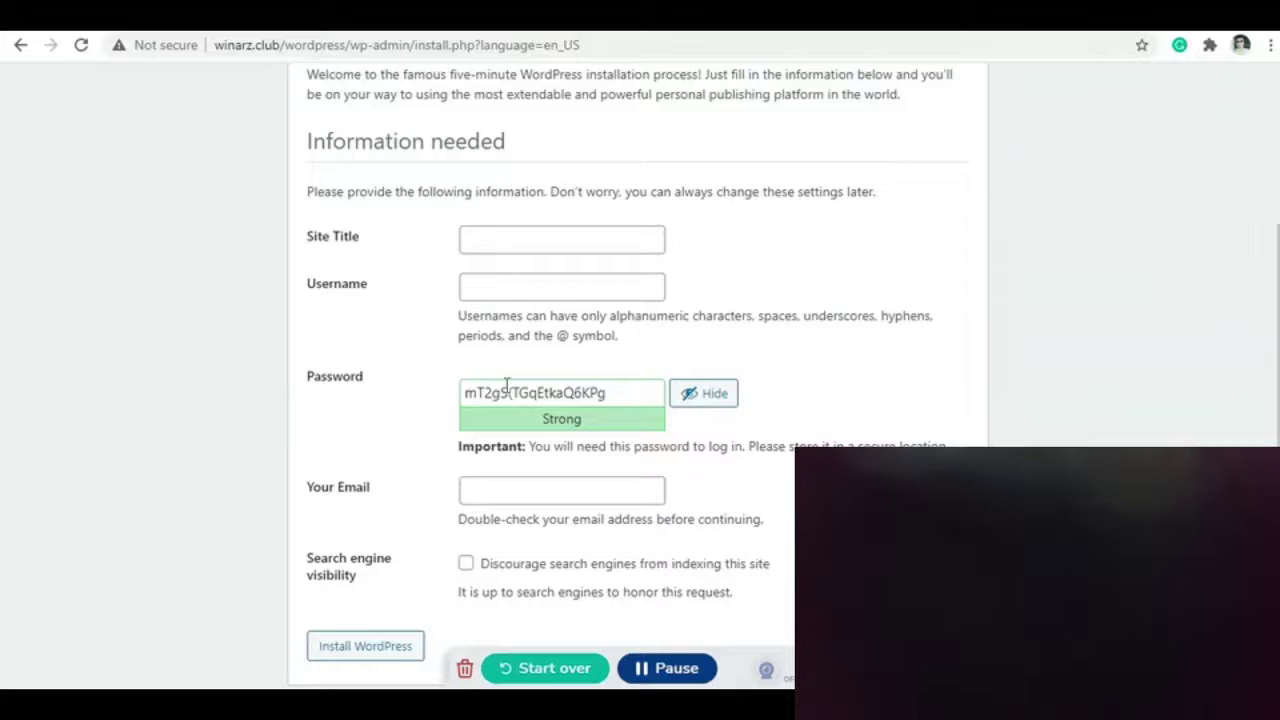
click(501, 243)
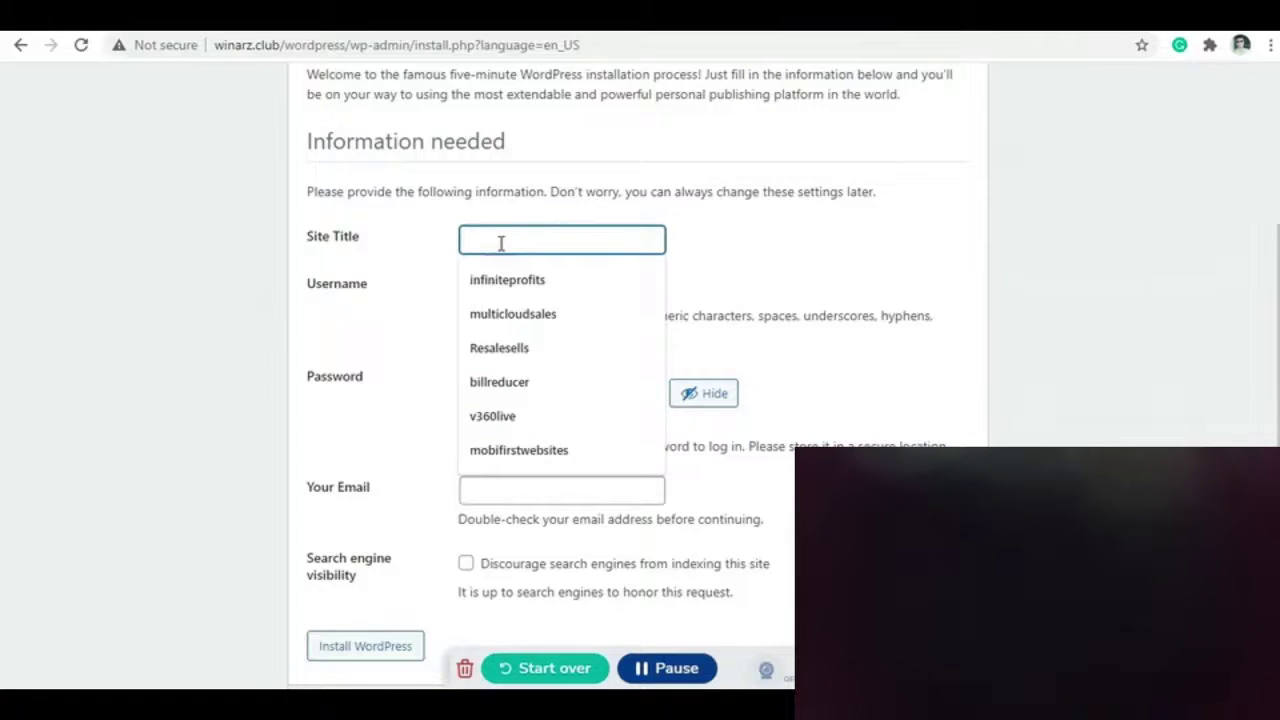
text(wi)
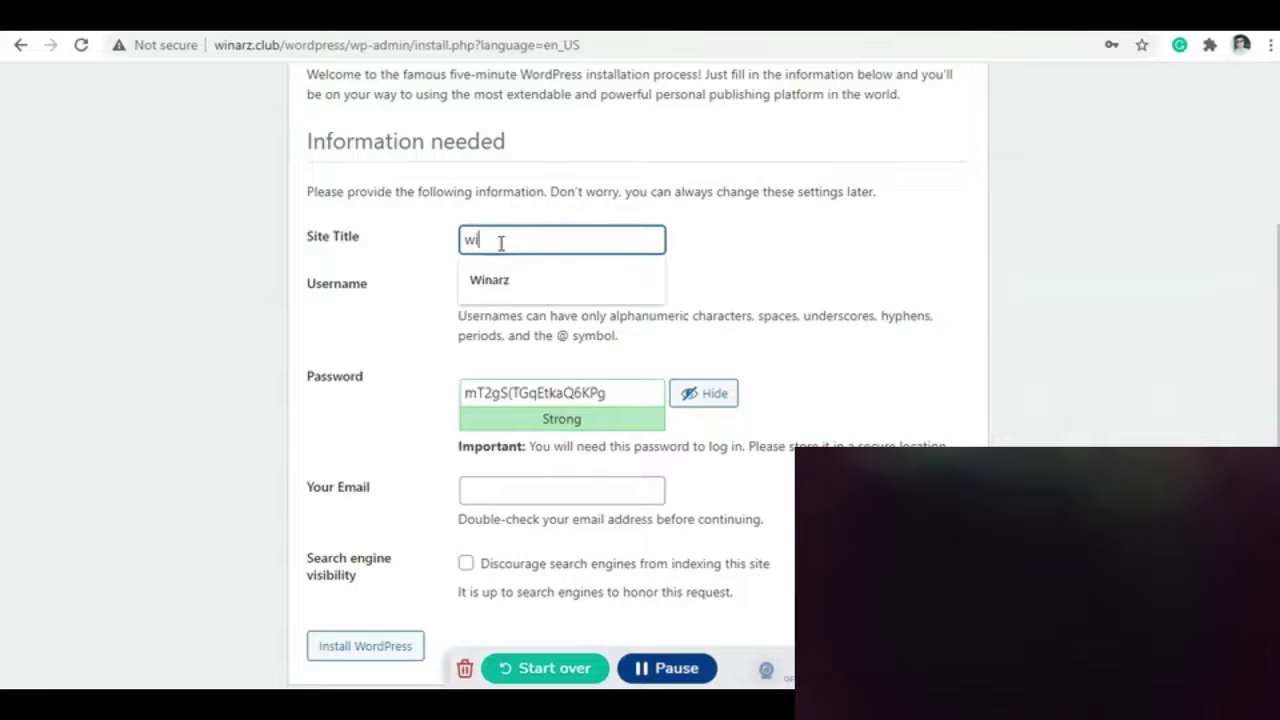
click(489, 280)
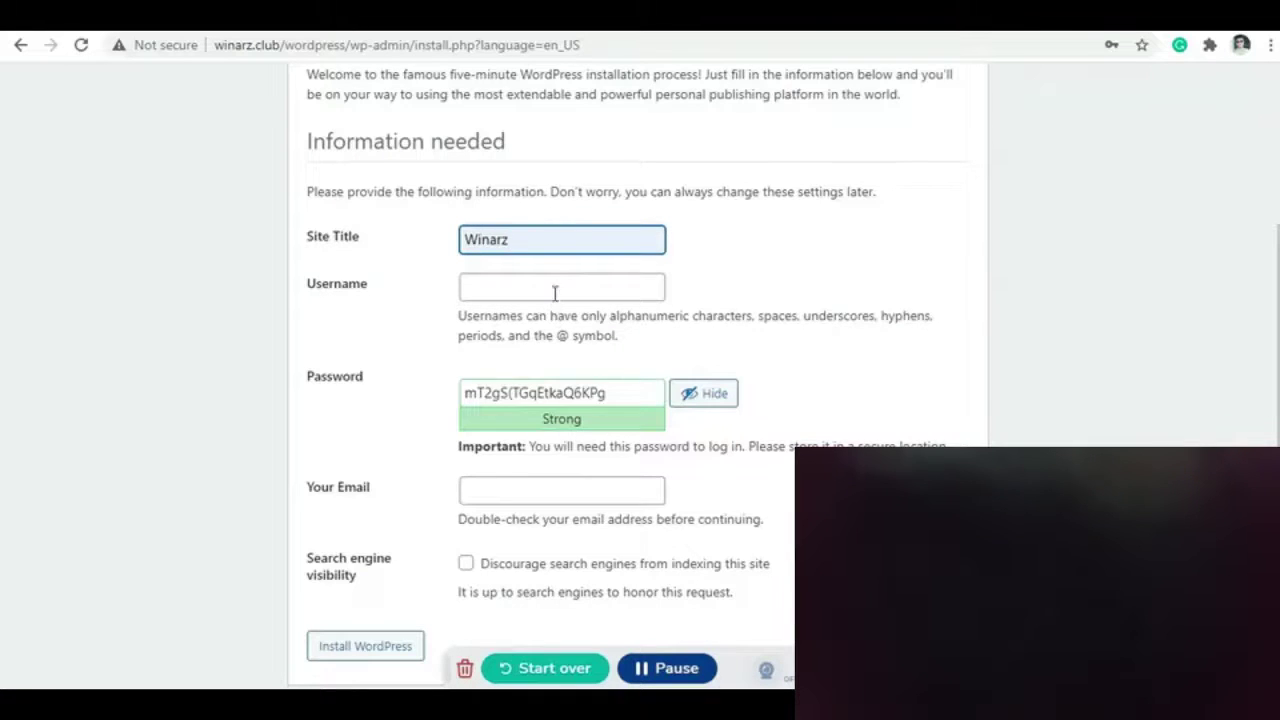
click(555, 290)
text(wi)
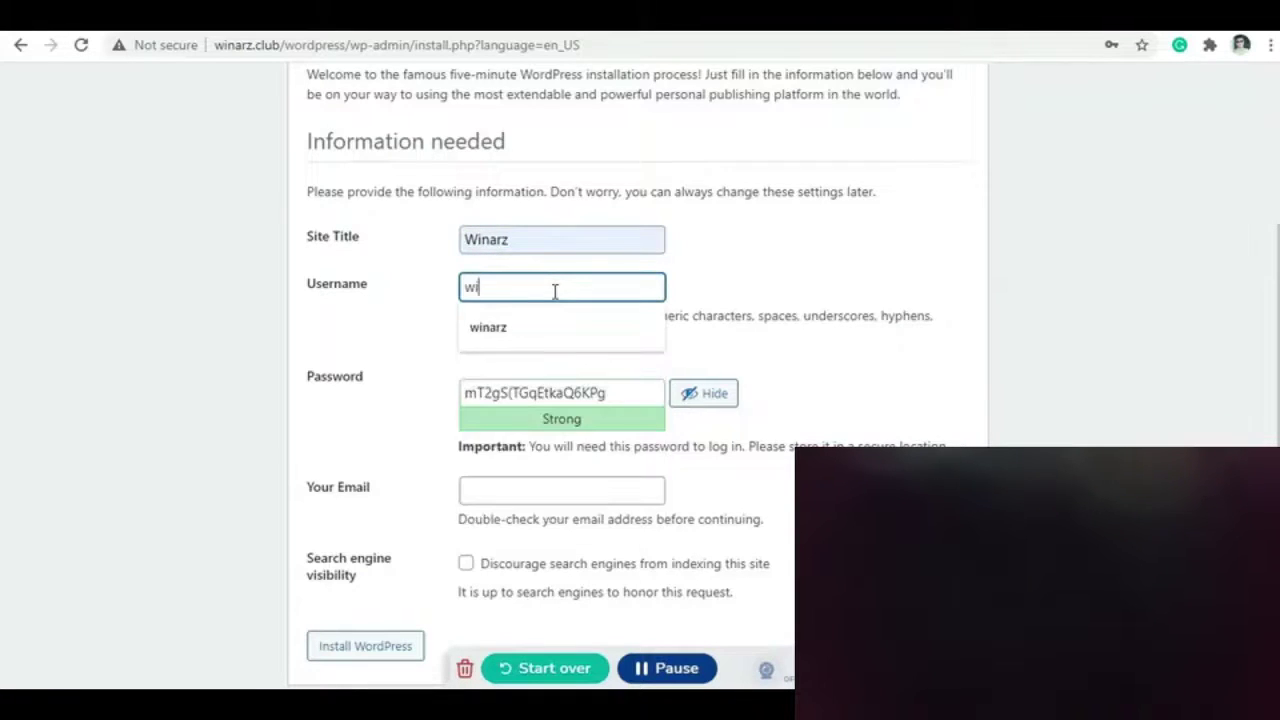
text(narzclub)
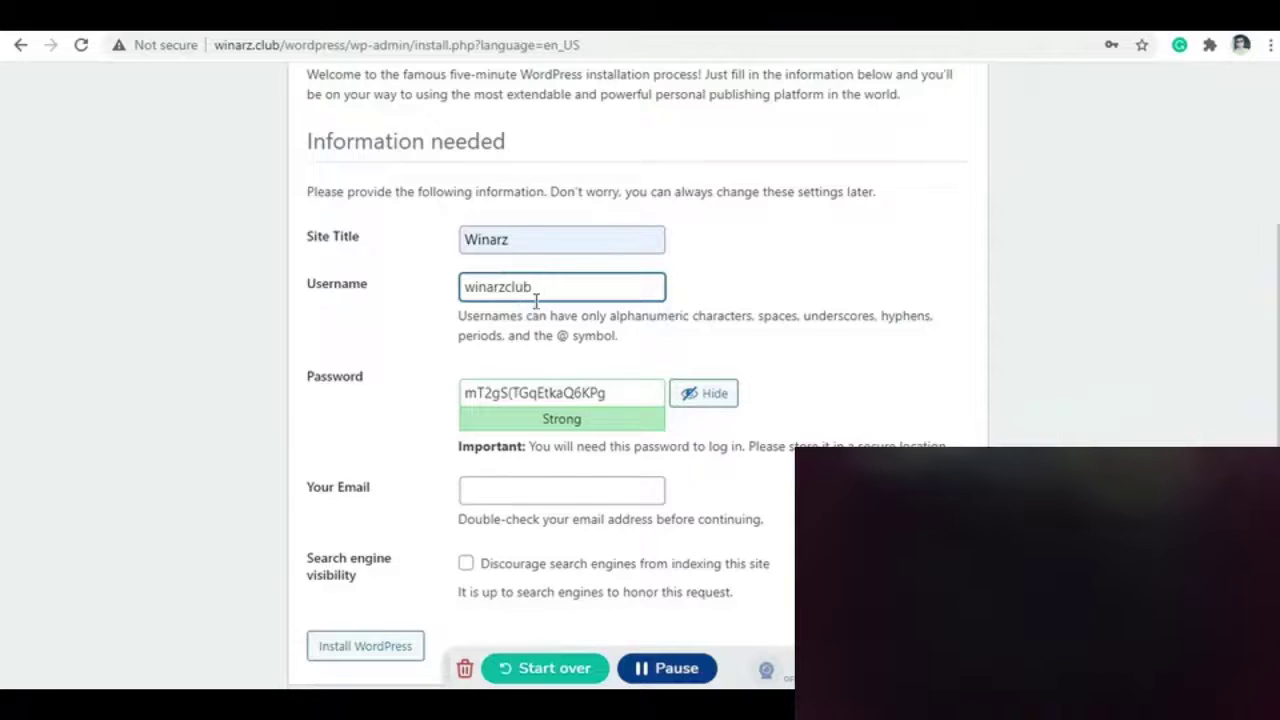
Fill in the administrator's email with the saved address suggestion and check the full address.
scroll(537, 301, down, 1)
click(509, 469)
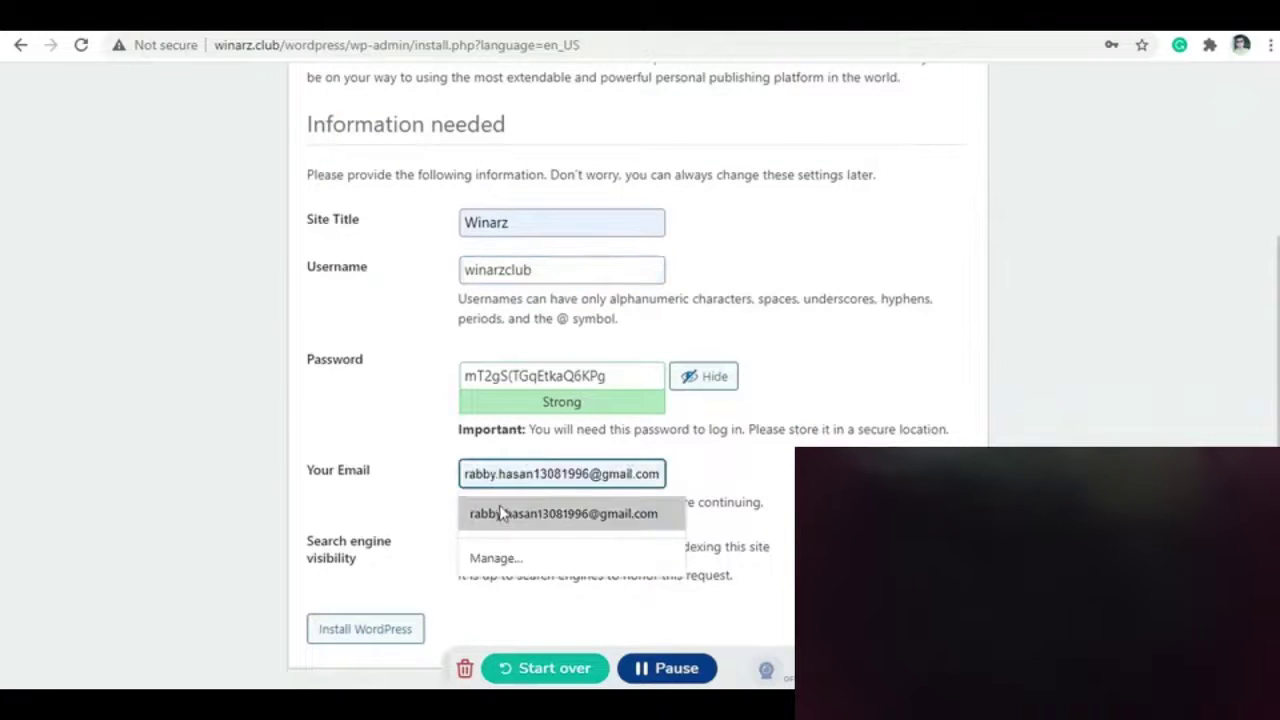
click(503, 513)
click(632, 478)
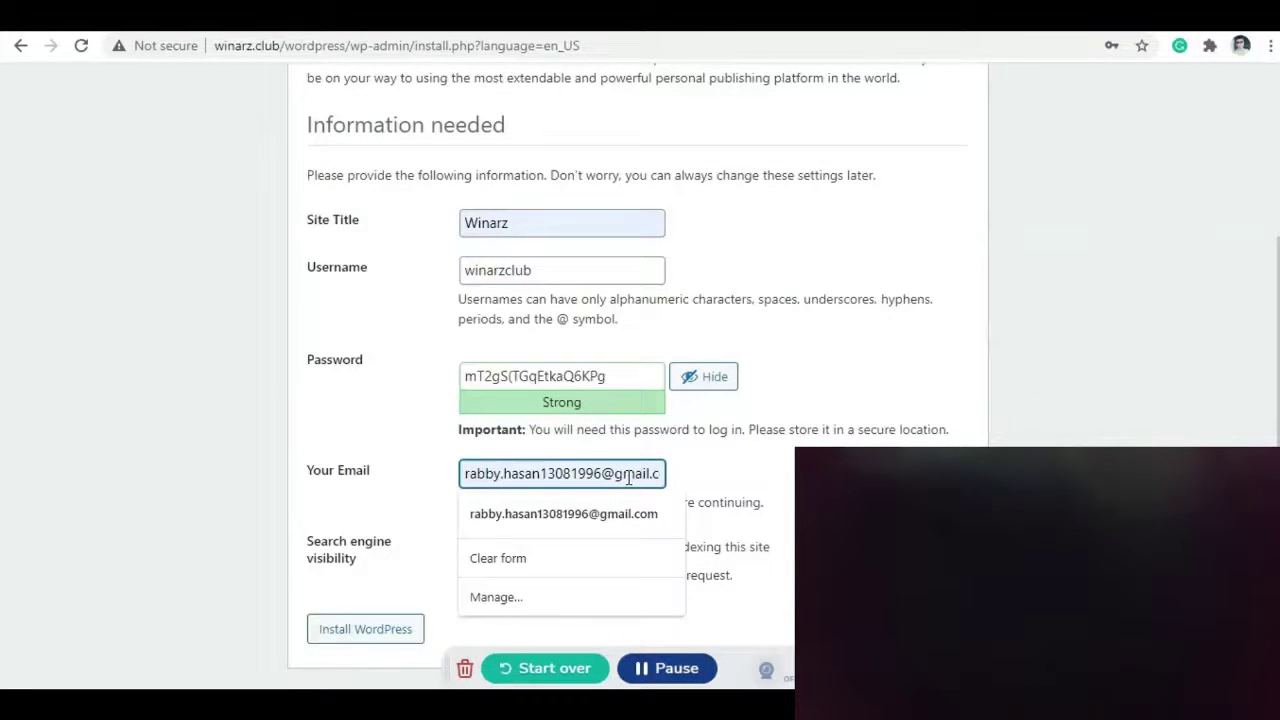
key(End)
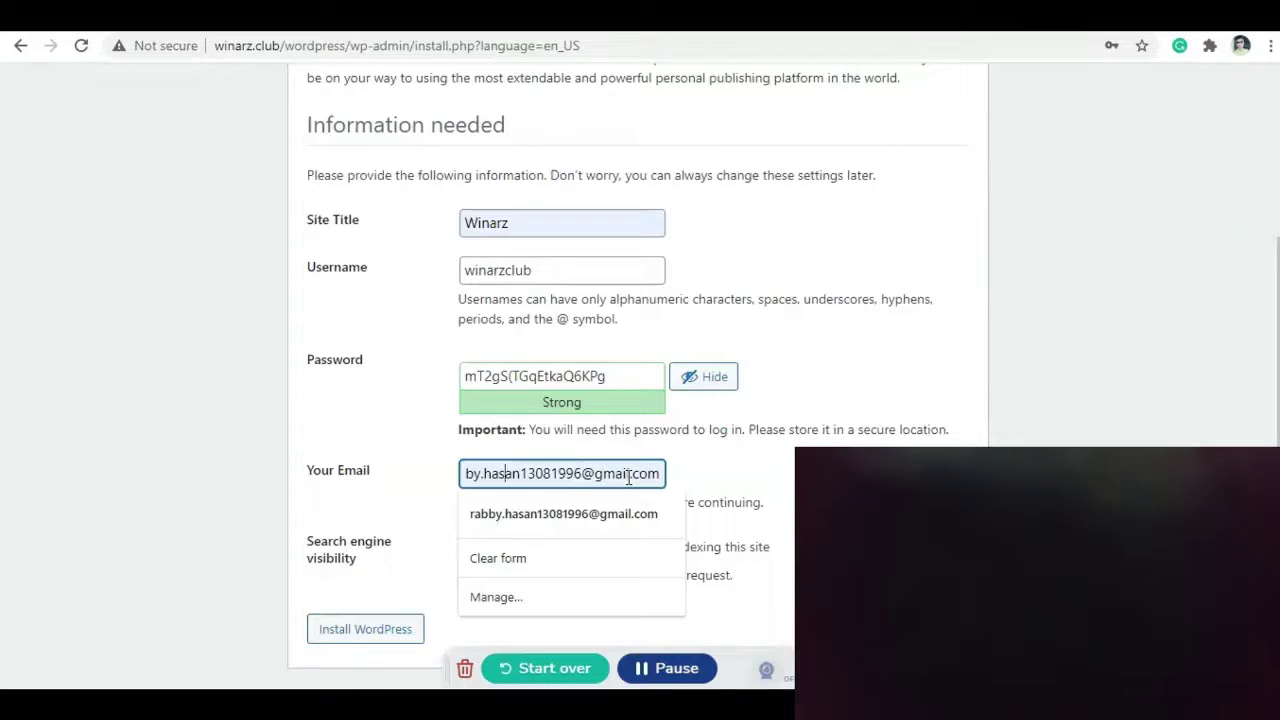
key(Home)
click(1131, 306)
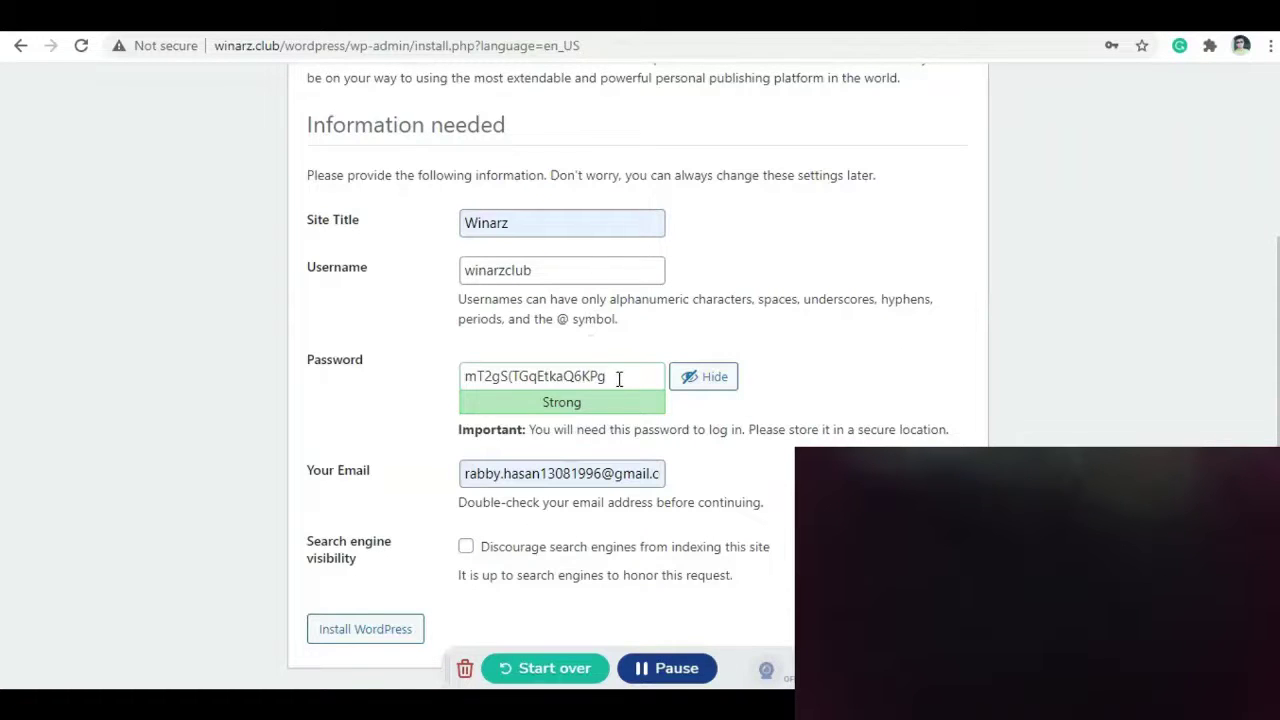
Copy the generated WordPress admin password, switch to Notepad and paste it below the database details.
drag(619, 379, 458, 376)
key(ctrl+c)
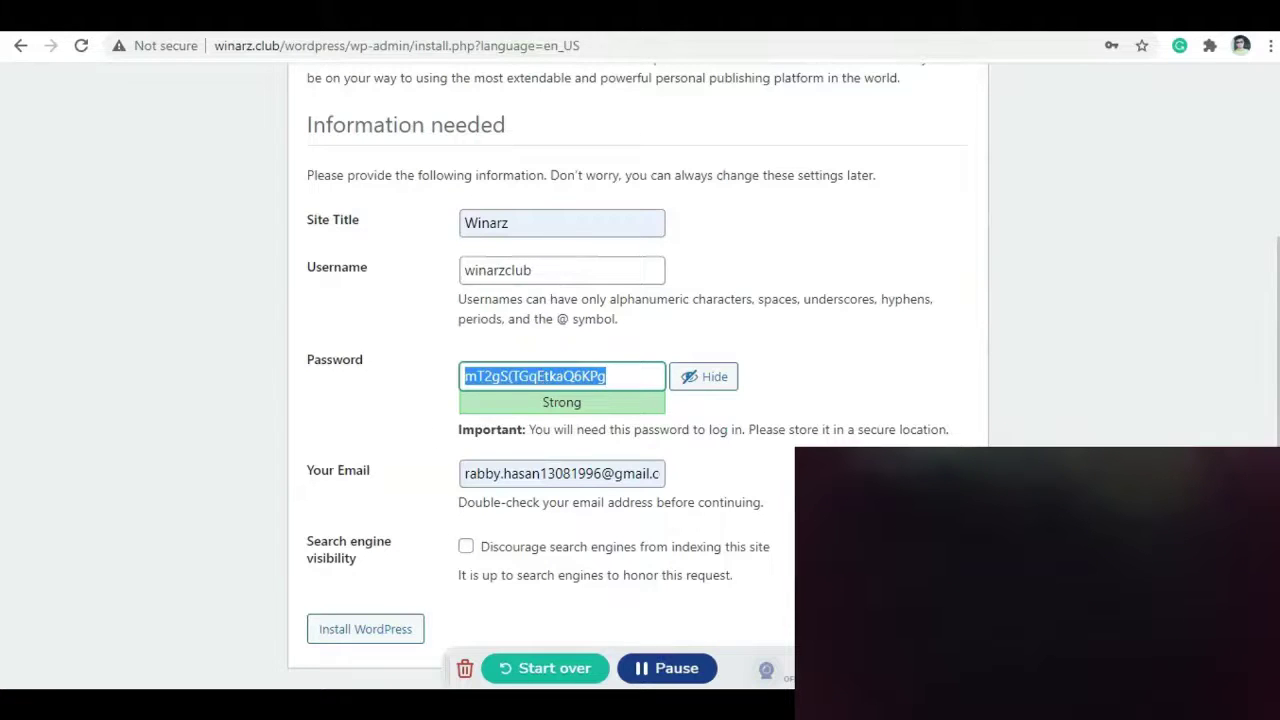
click(660, 670)
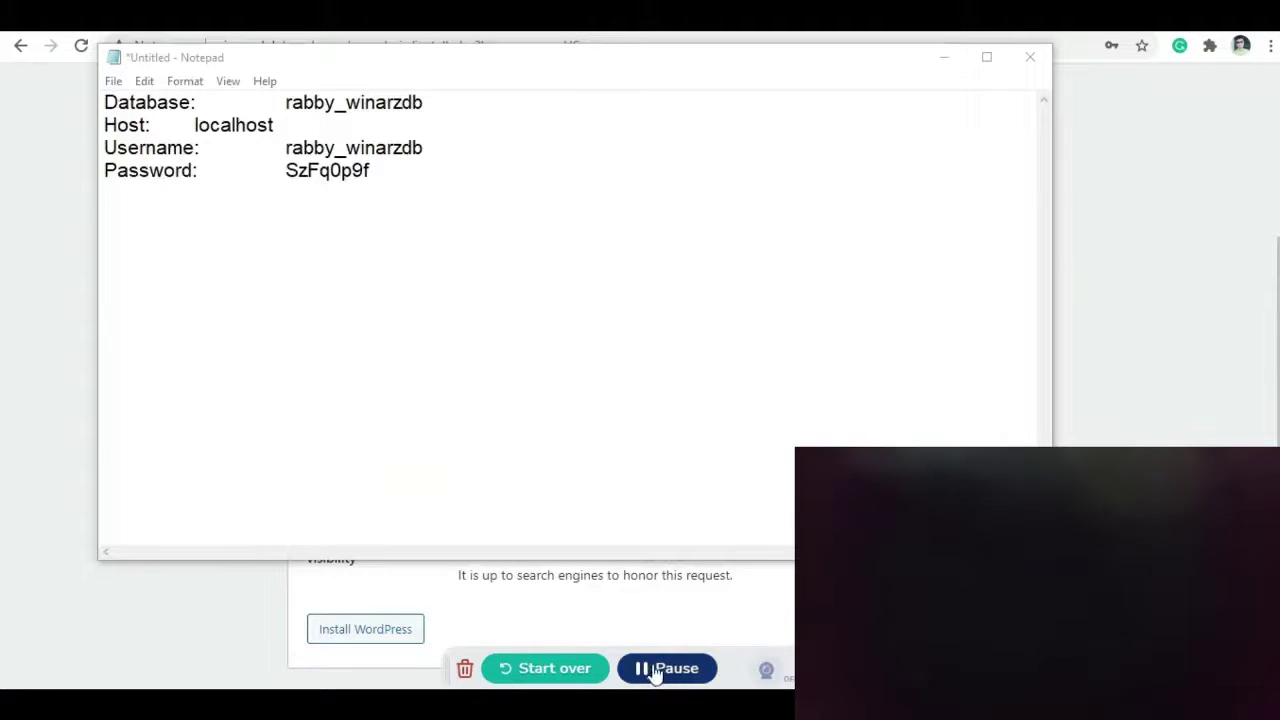
right_click(175, 273)
click(225, 355)
Add the WordPress username winarzclub on its own line above the pasted admin password.
click(158, 216)
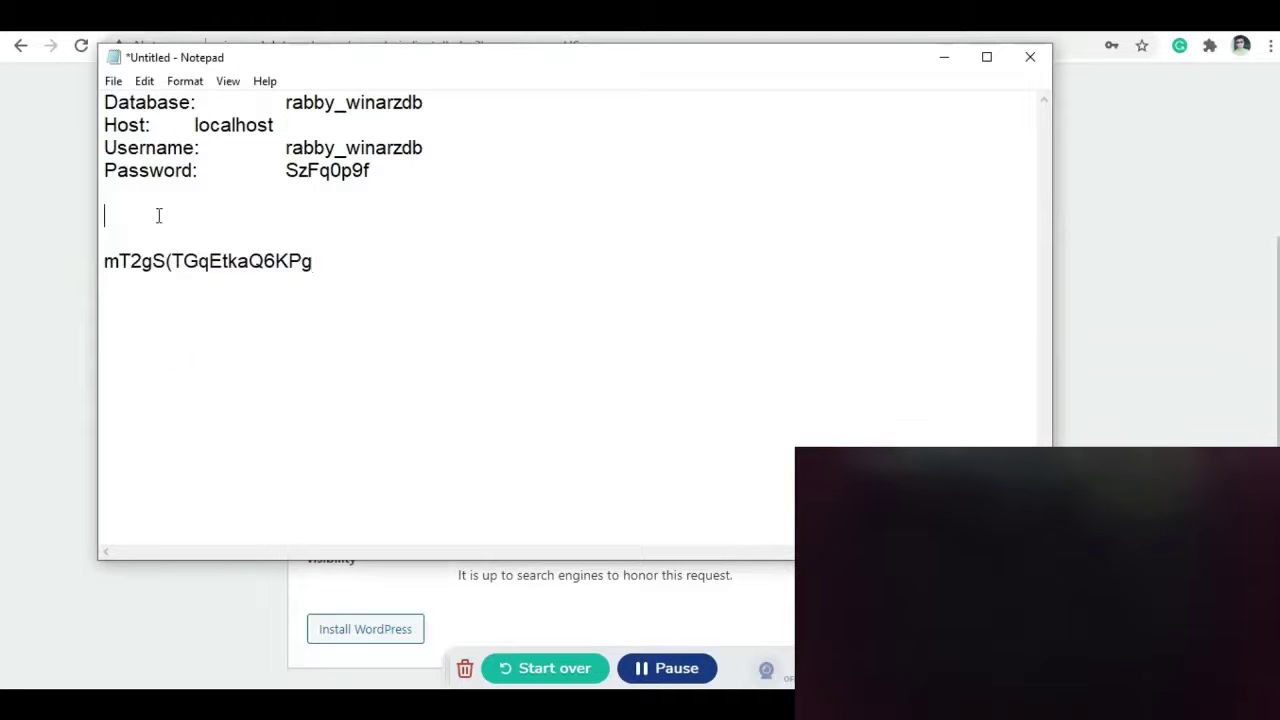
key(Return)
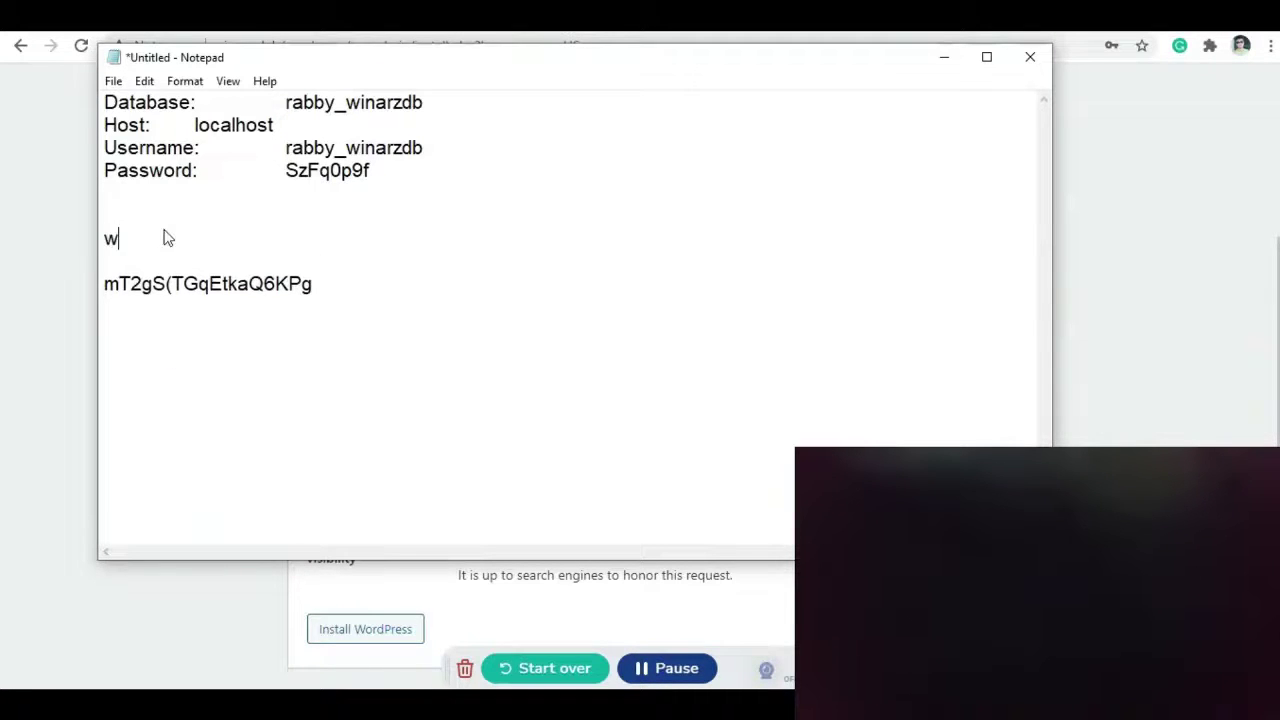
text(winarzclub)
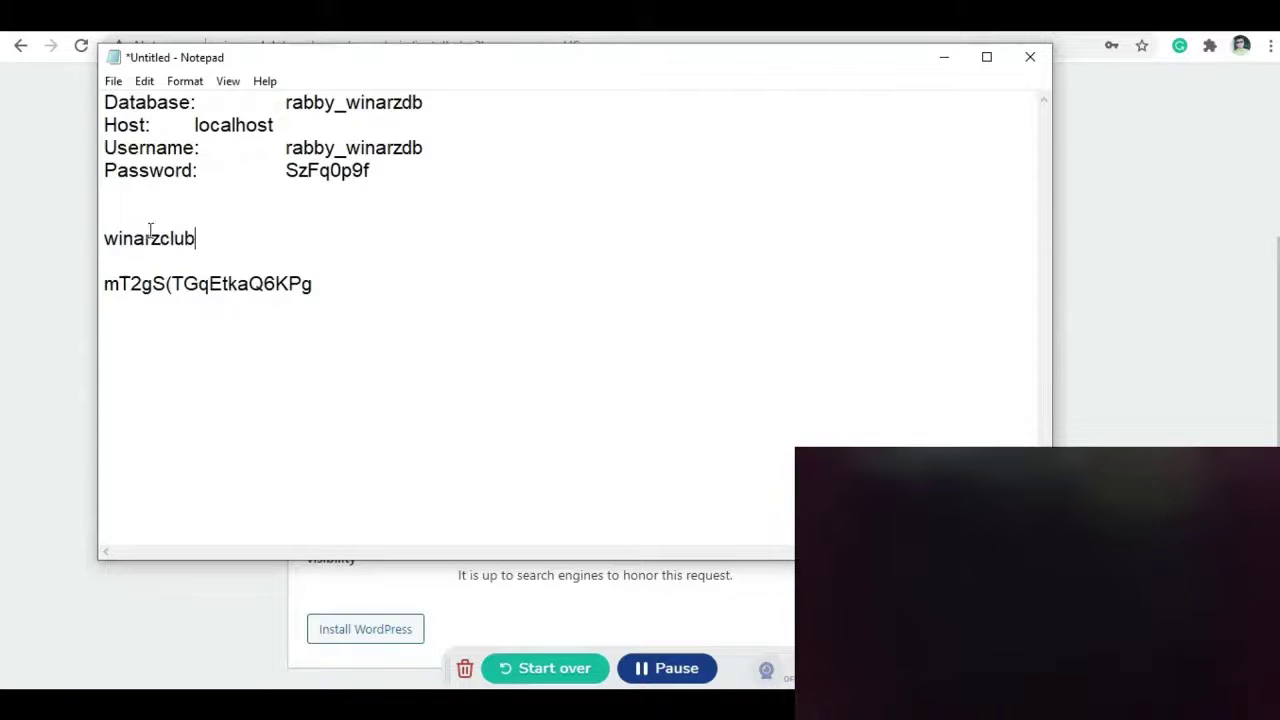
Add a blank line above the username in the notes, run the WordPress installation and dismiss the browser's password-saving offer.
key(Return)
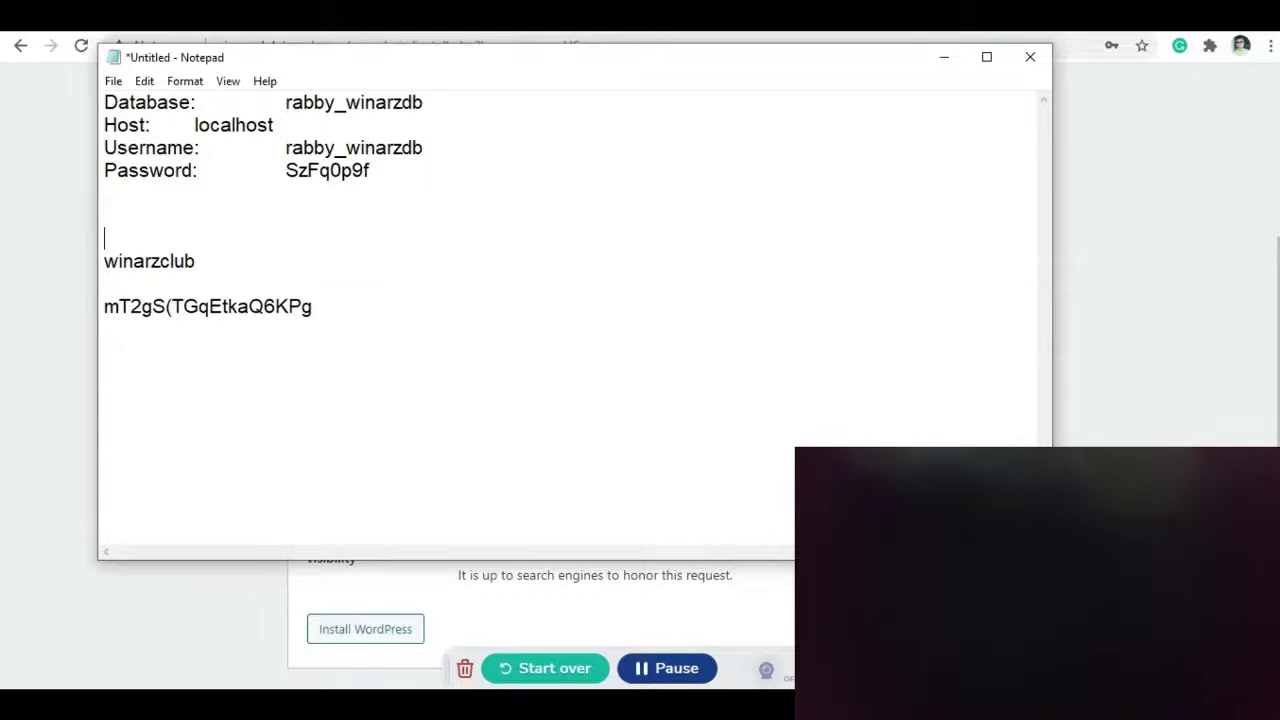
click(943, 56)
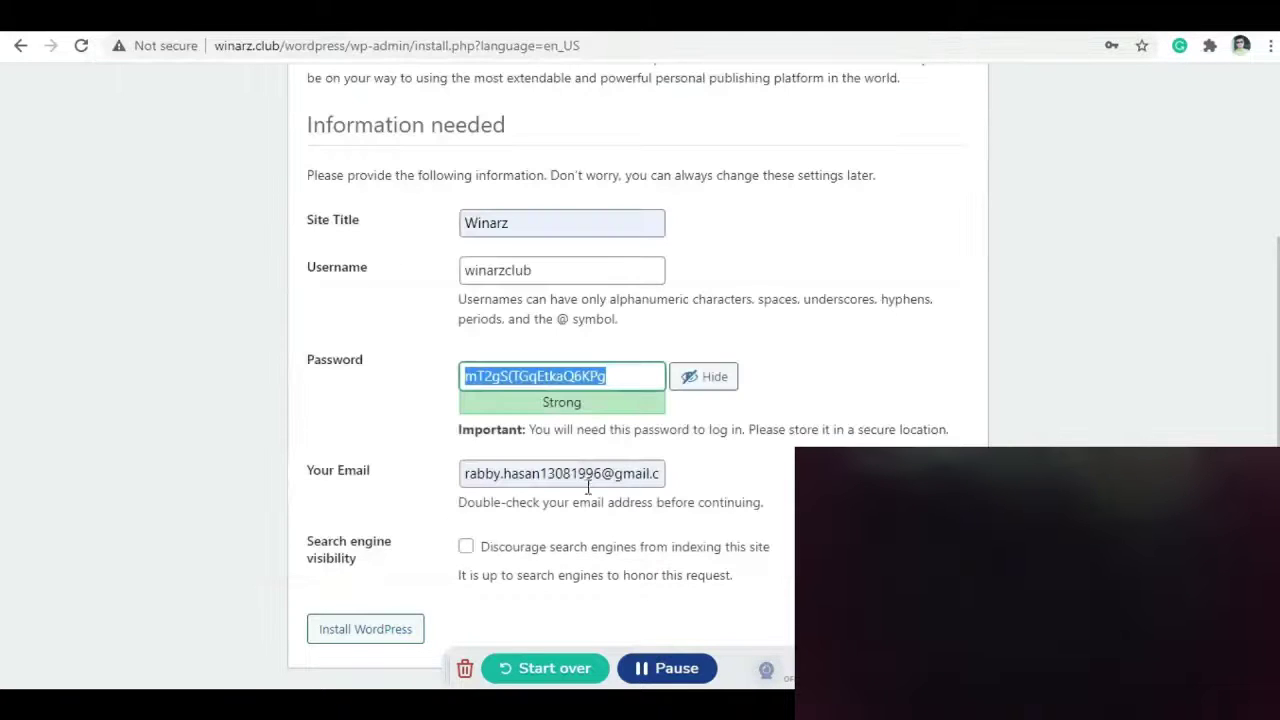
click(380, 630)
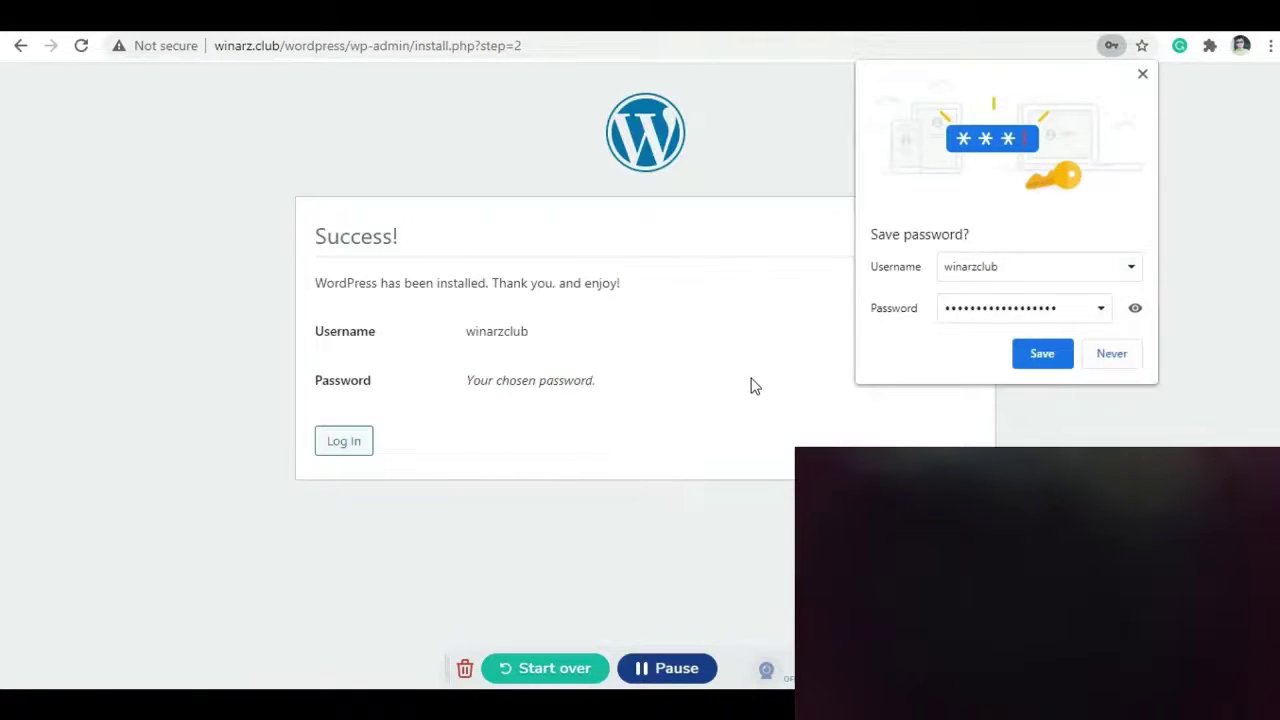
click(1143, 76)
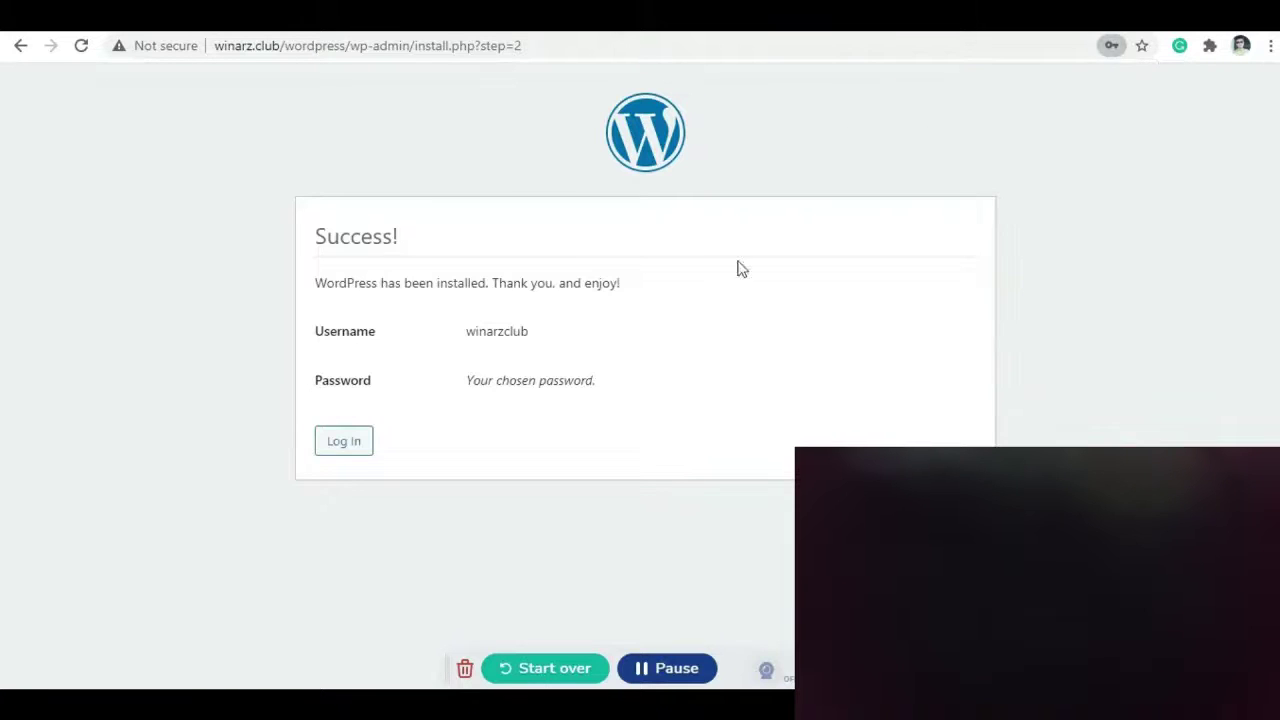
Open the WordPress login page and paste its full address above the username in the Notepad notes, followed by a blank line.
click(352, 448)
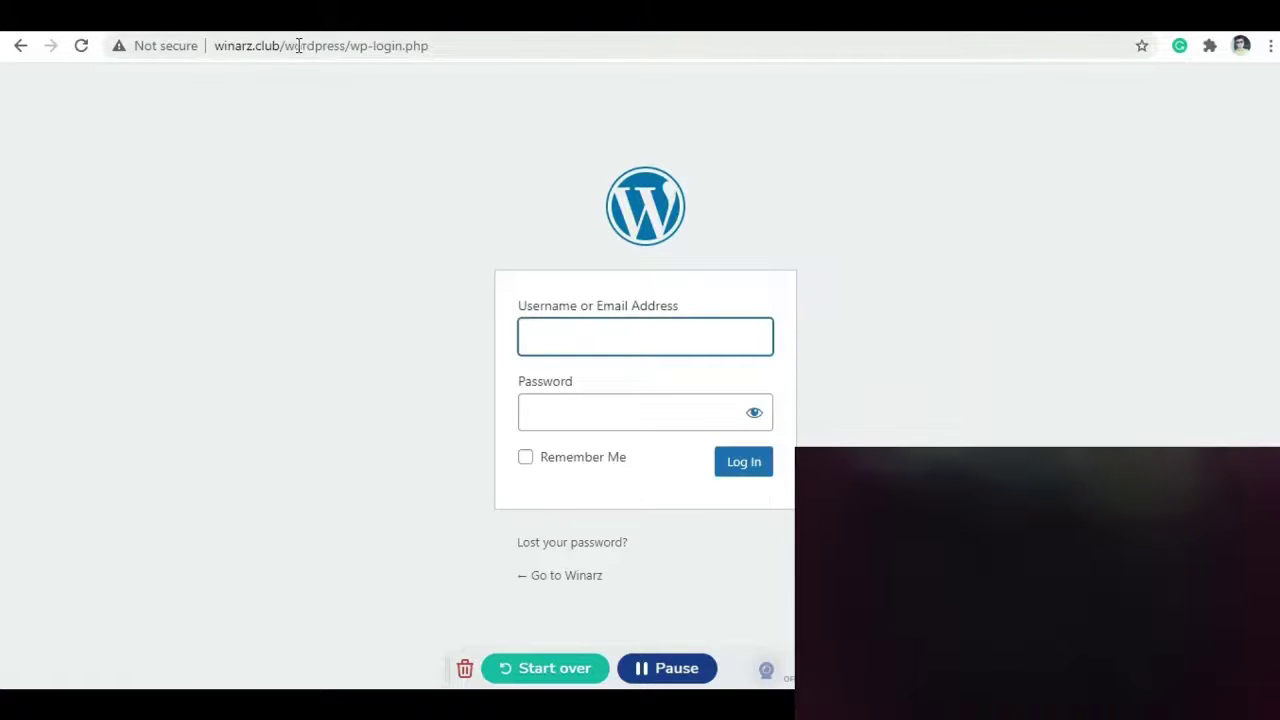
click(300, 46)
key(ctrl+c)
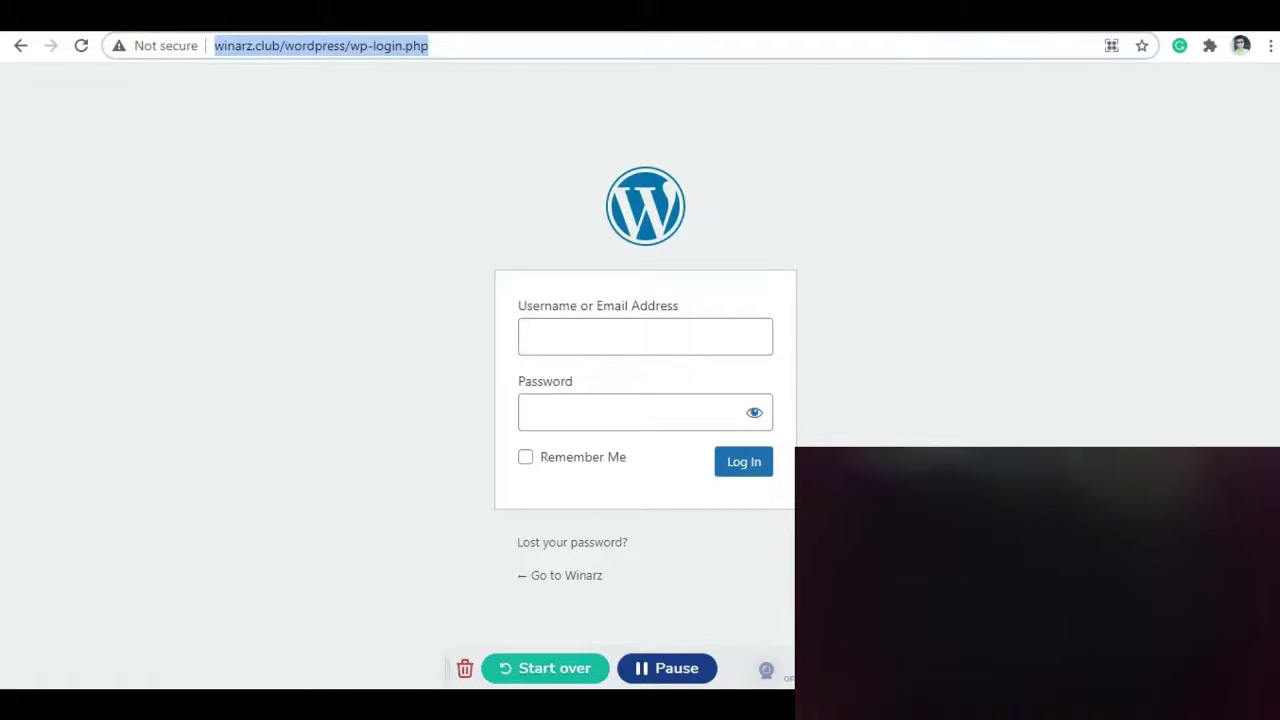
key(alt+Tab)
key(ctrl+v)
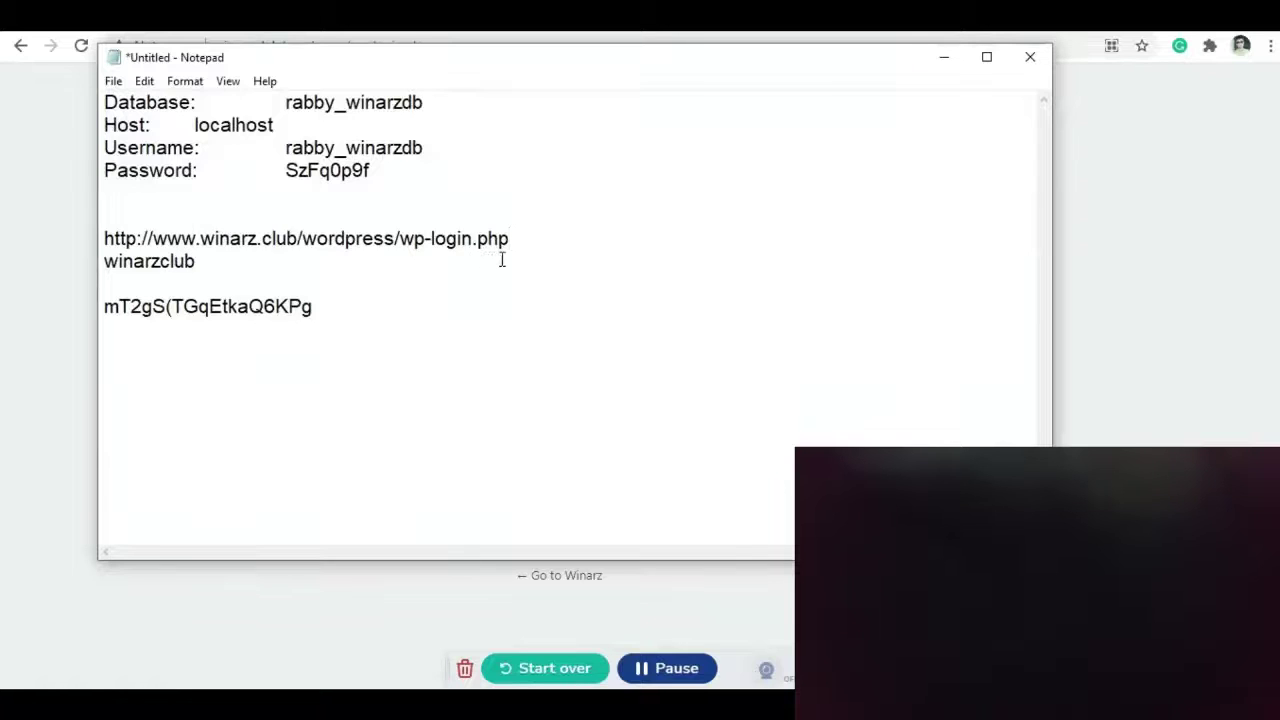
key(Return)
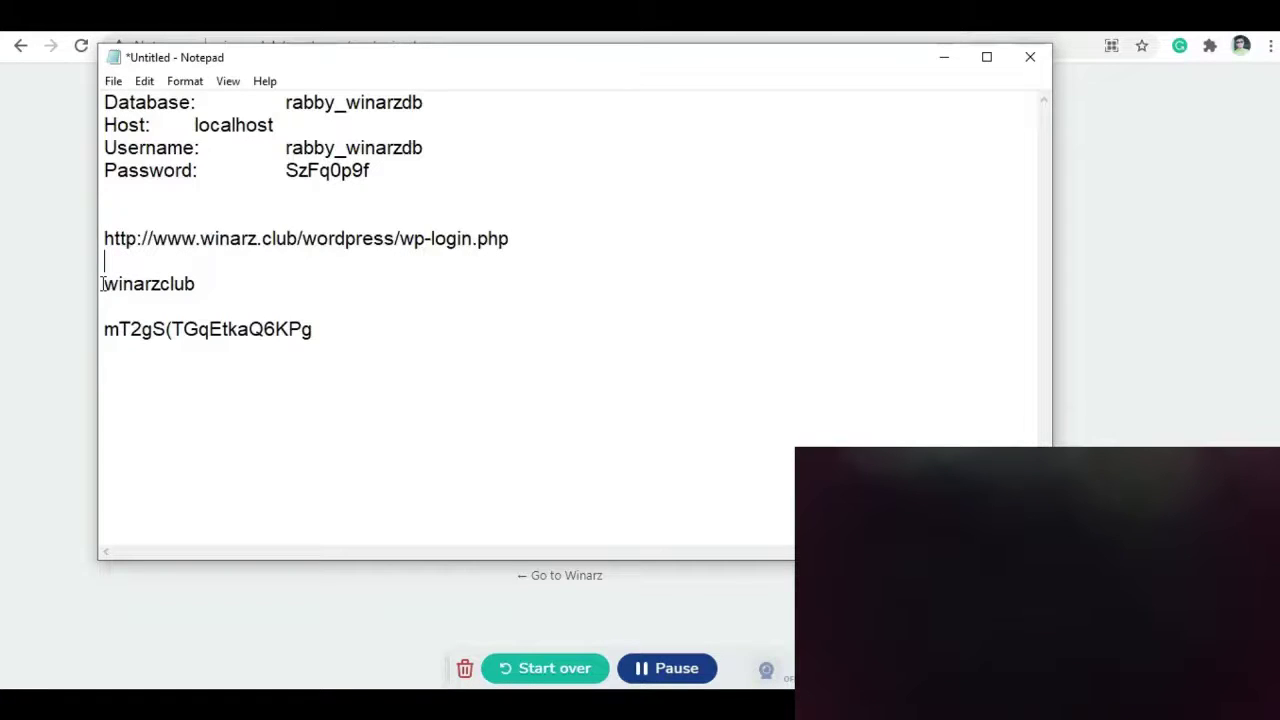
Copy the username winarzclub from the notes into the username field of the WordPress login form.
drag(103, 284, 210, 284)
key(ctrl+c)
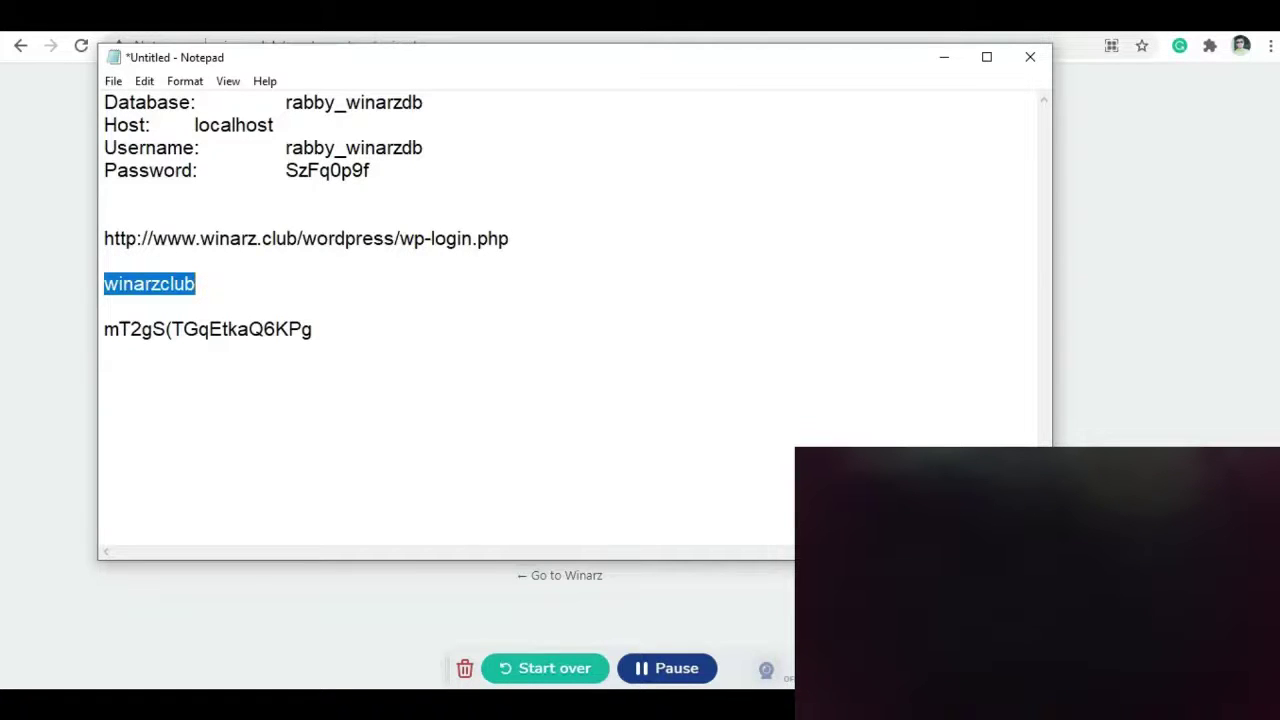
click(943, 57)
click(573, 325)
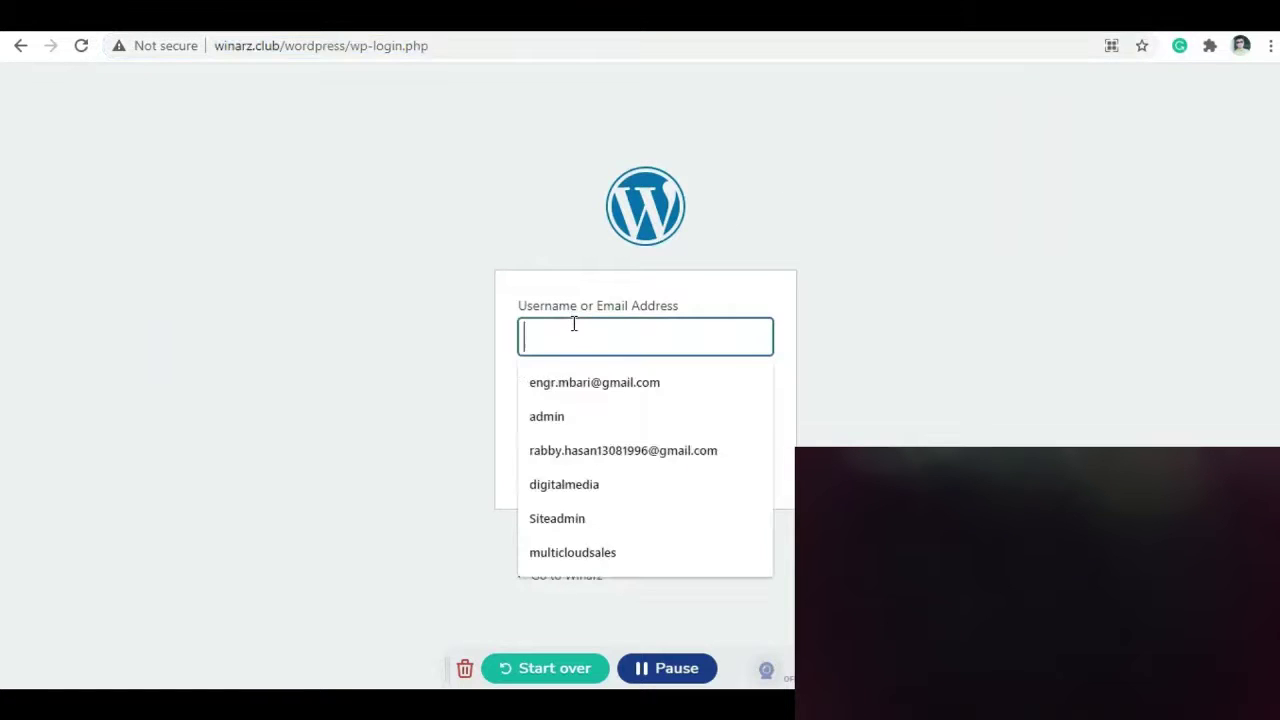
key(ctrl+v)
click(596, 403)
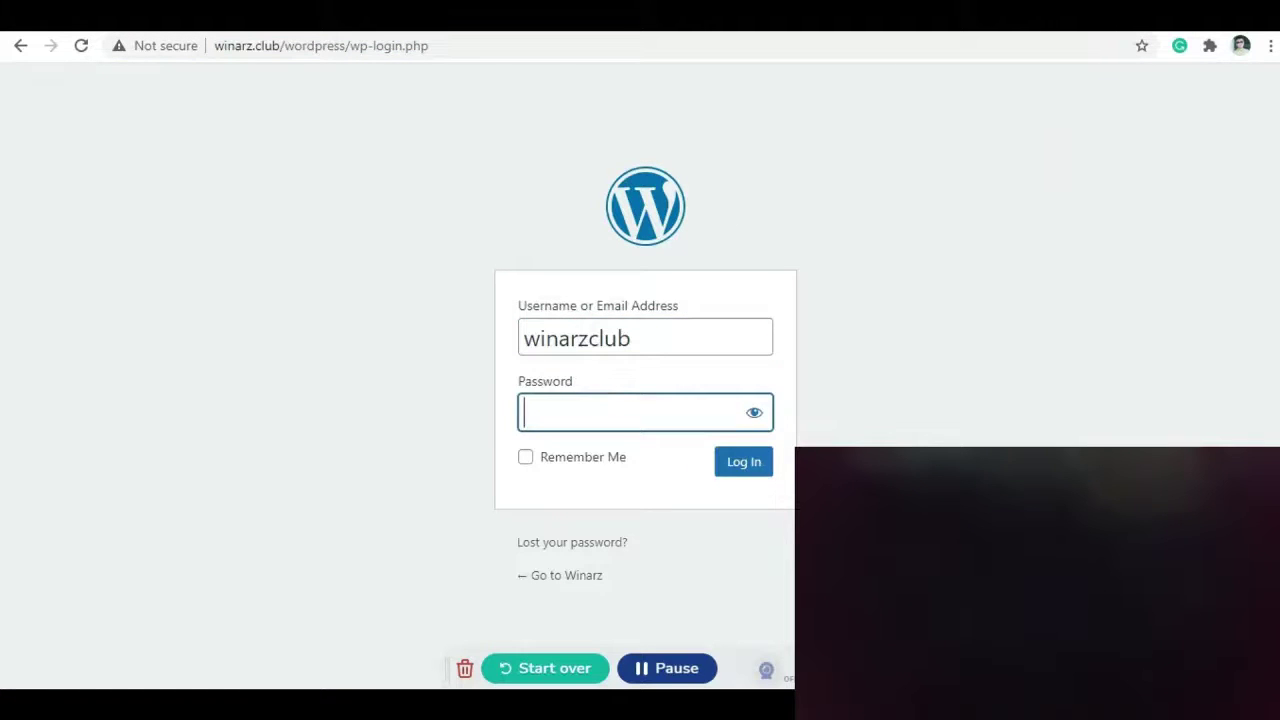
Paste the admin password from the notes into the login form, log in to WordPress and dismiss the password-saving offer.
key(alt+Tab)
drag(106, 329, 351, 323)
click(944, 58)
key(ctrl+v)
click(752, 463)
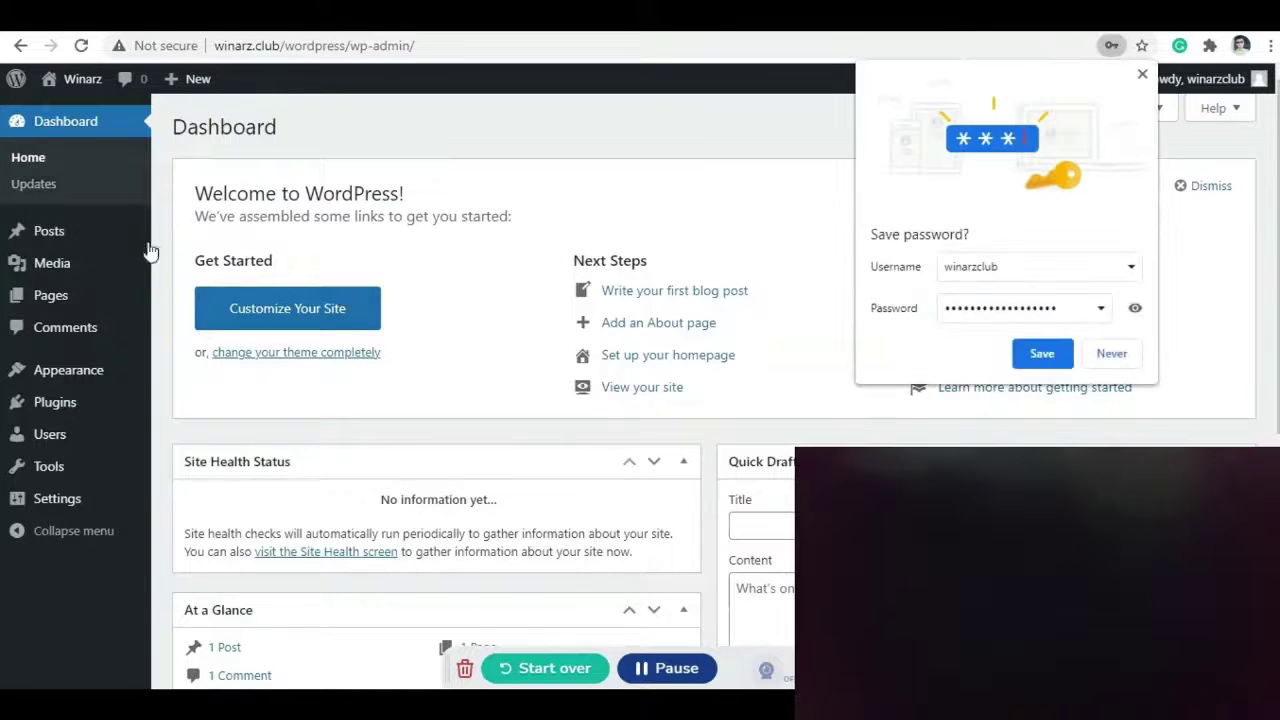
click(1142, 74)
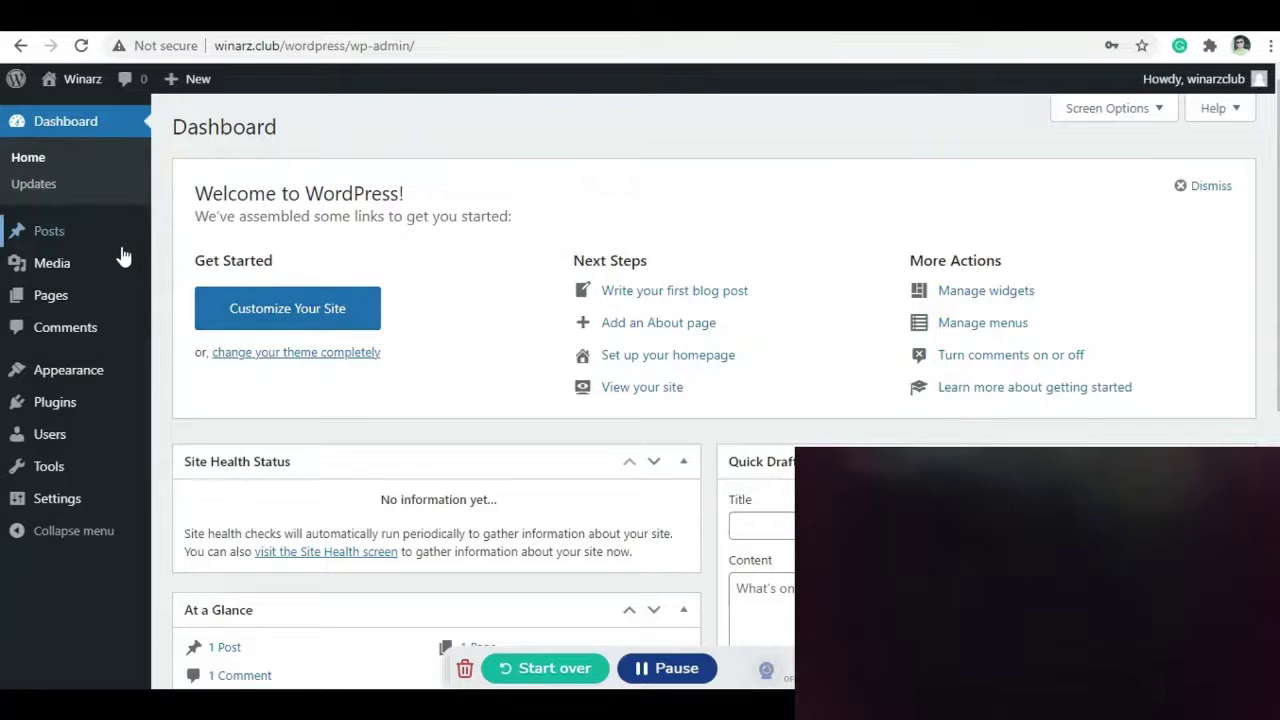
Look over the hosting file manager and the WordPress download page, and return to the winarz.club WordPress dashboard.
mouse_move(123, 257)
key(ctrl+Tab)
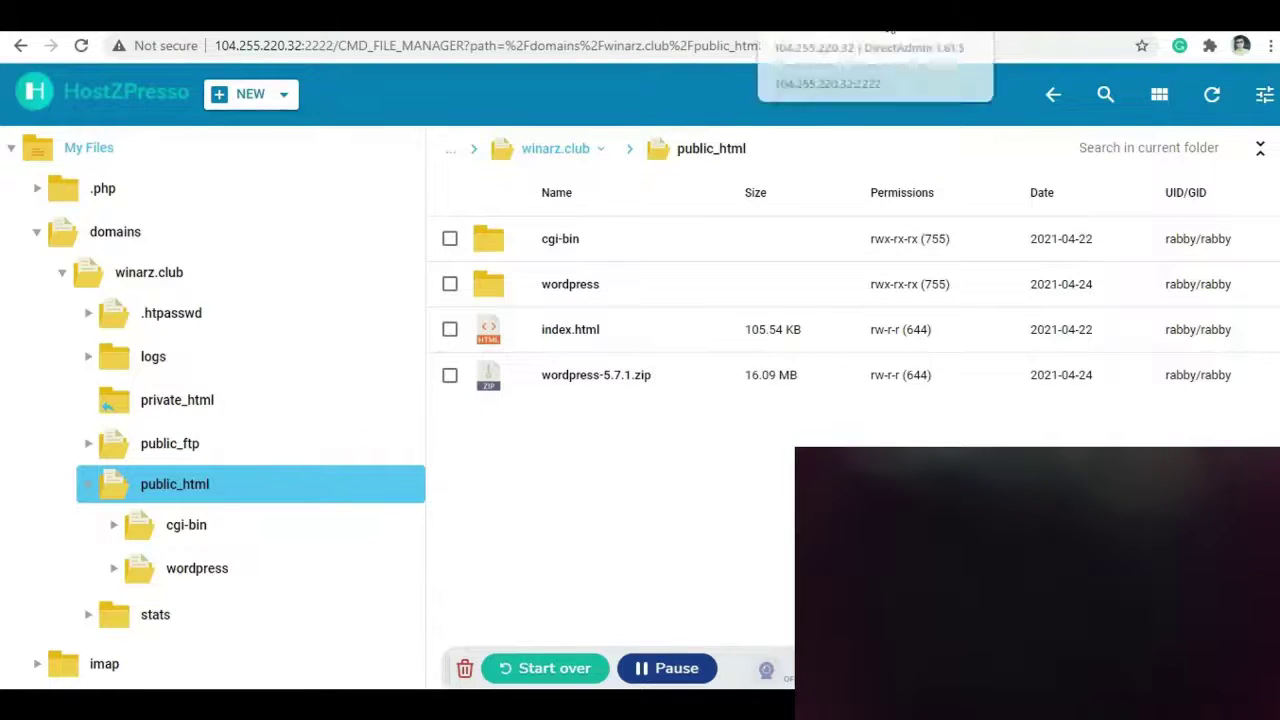
click(915, 20)
scroll(704, 338, up, 2)
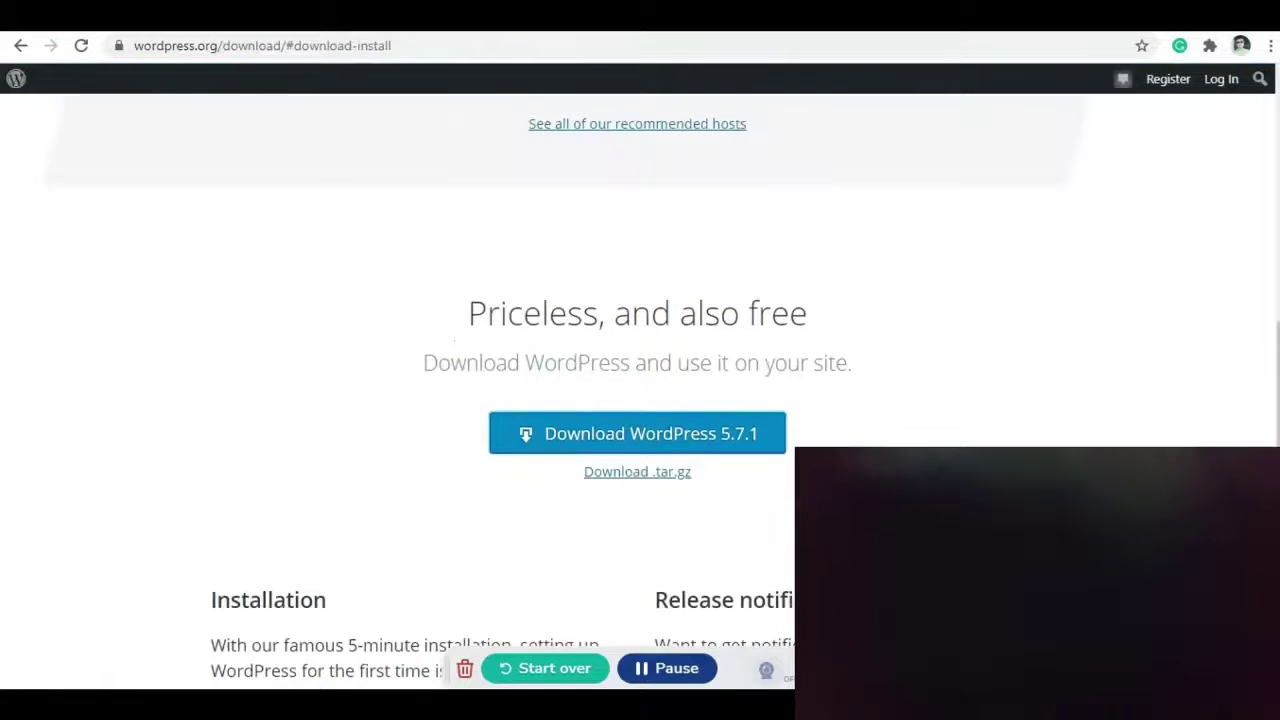
click(695, 20)
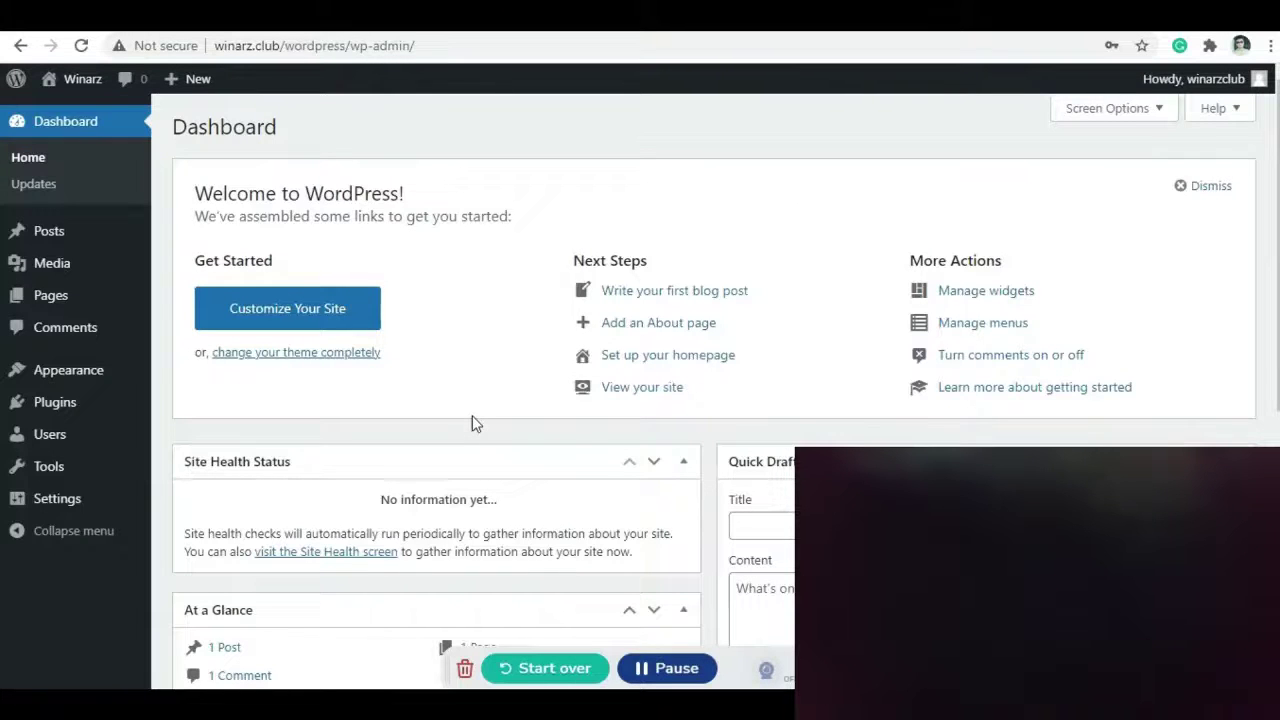
click(664, 670)
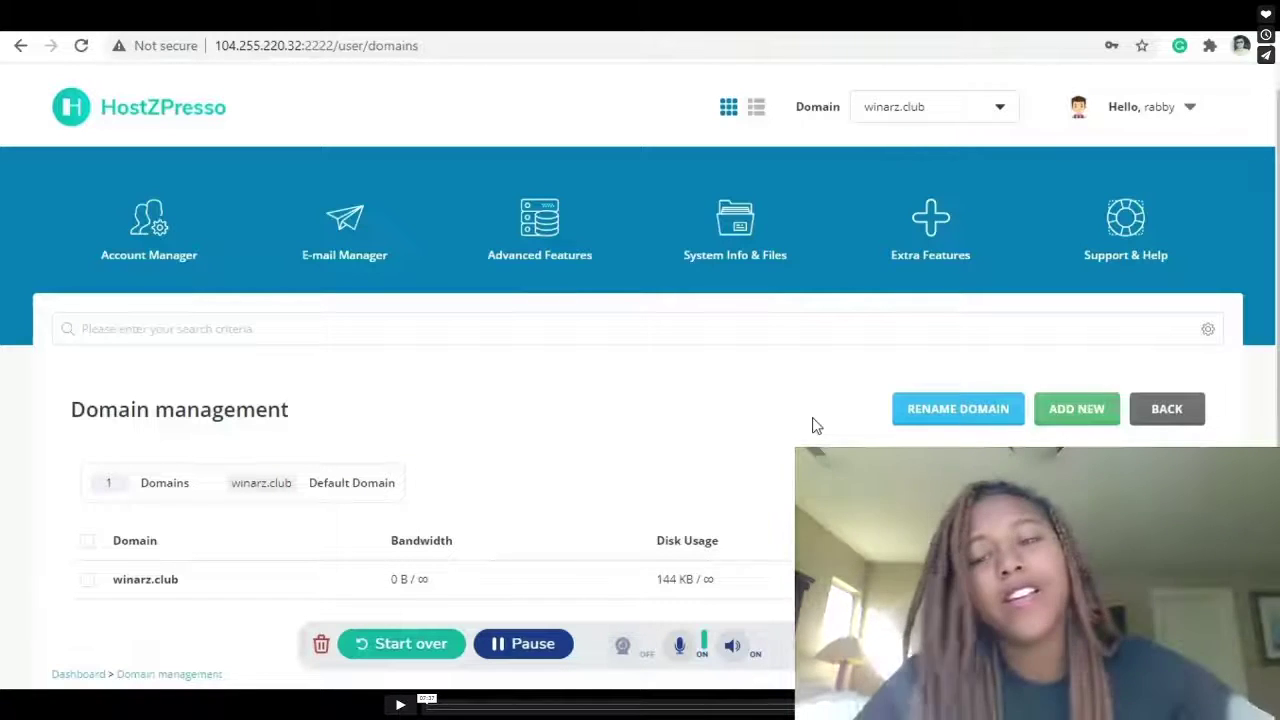
Exit the full-screen demo video and examine the bonuses on the Bonus Offer page down to its end.
key(Escape)
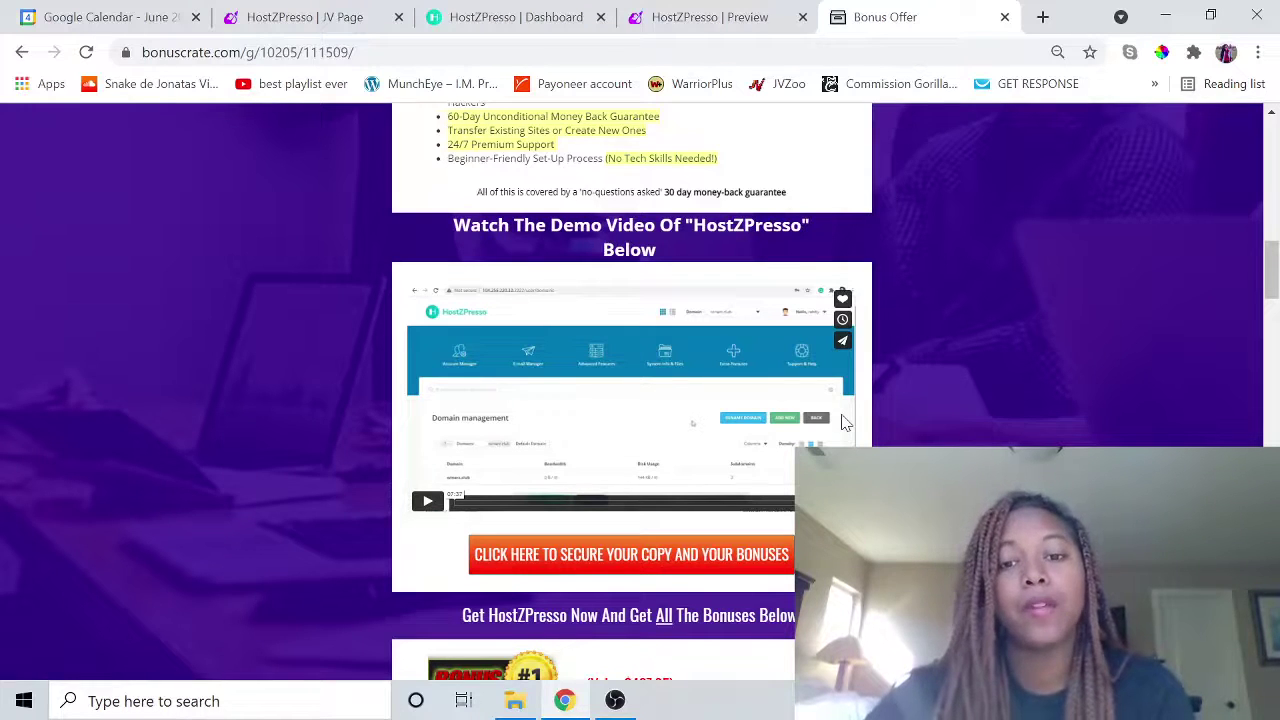
scroll(707, 420, down, 7)
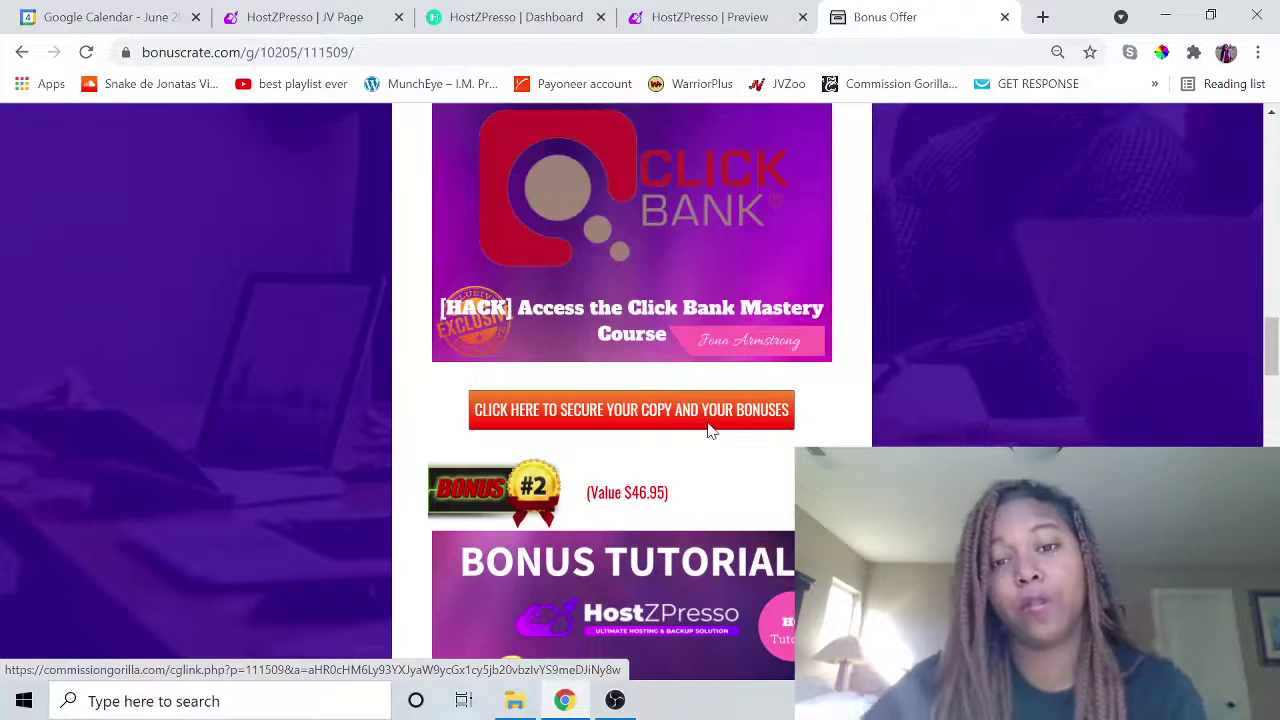
scroll(771, 466, down, 1)
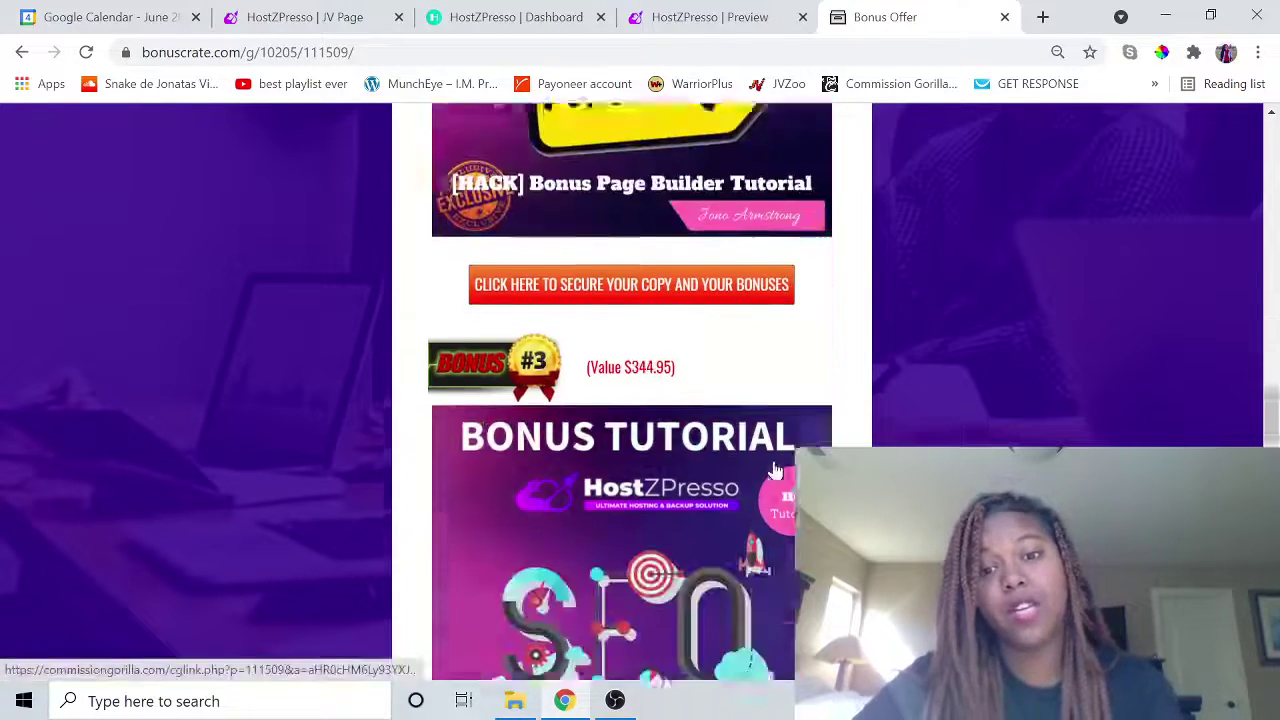
scroll(775, 470, down, 15)
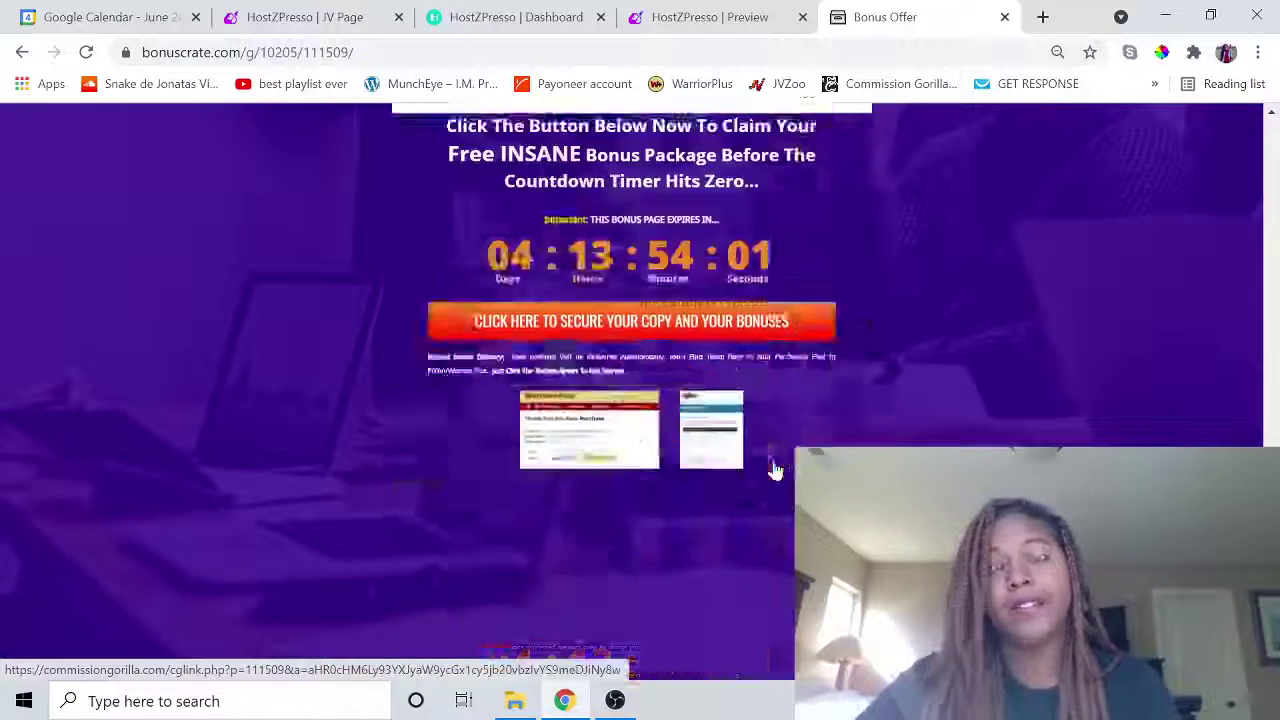
scroll(775, 470, down, 3)
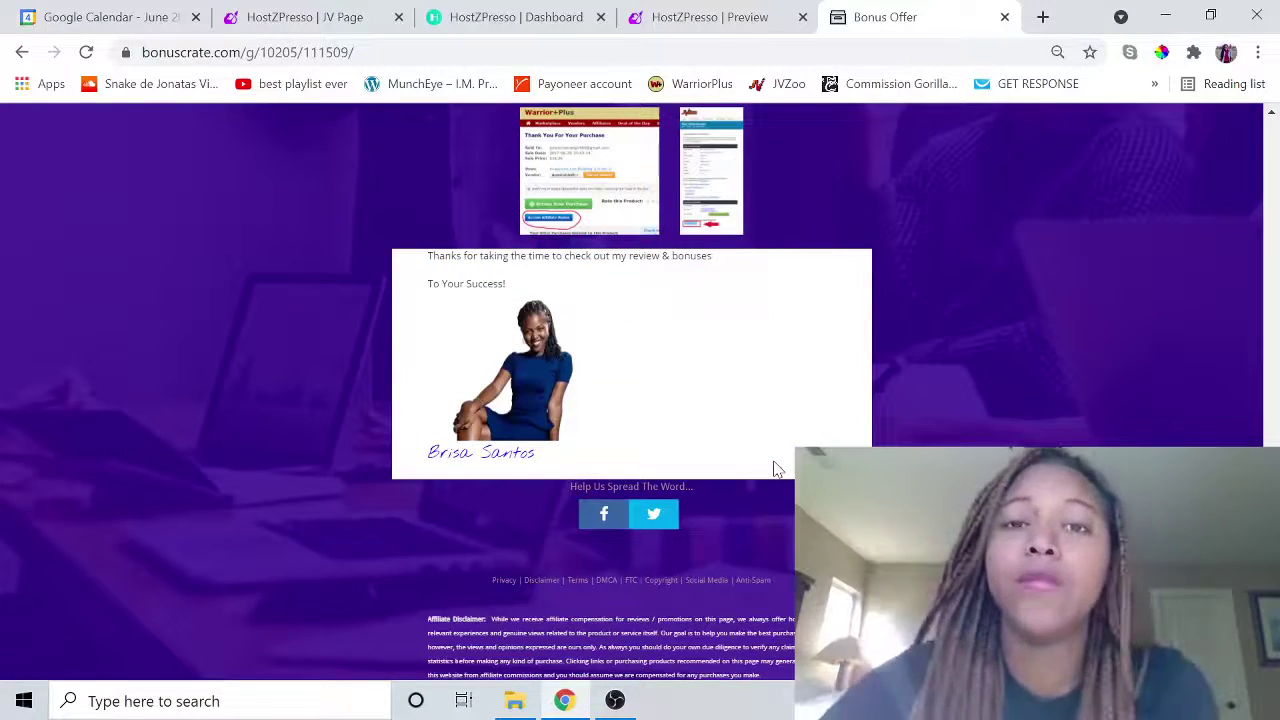